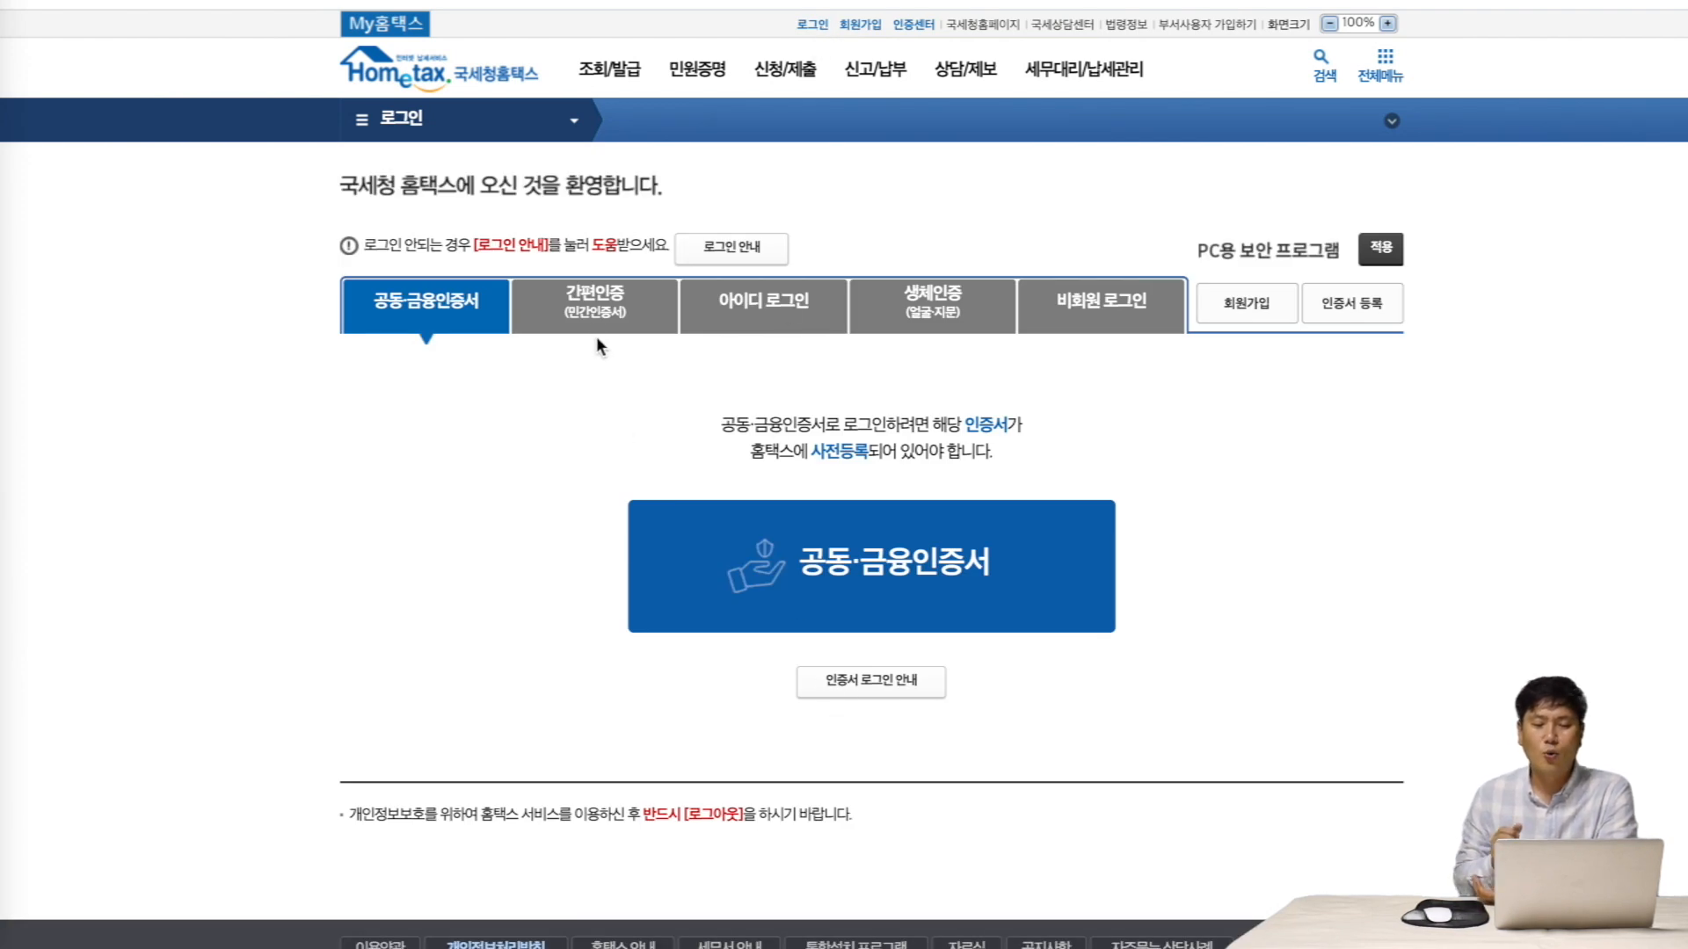
- Log in to Hometax through the ID login (아이디 로그인) method with the prefilled member ID and password
{"action": "left_click", "coordinate": [772, 308]}
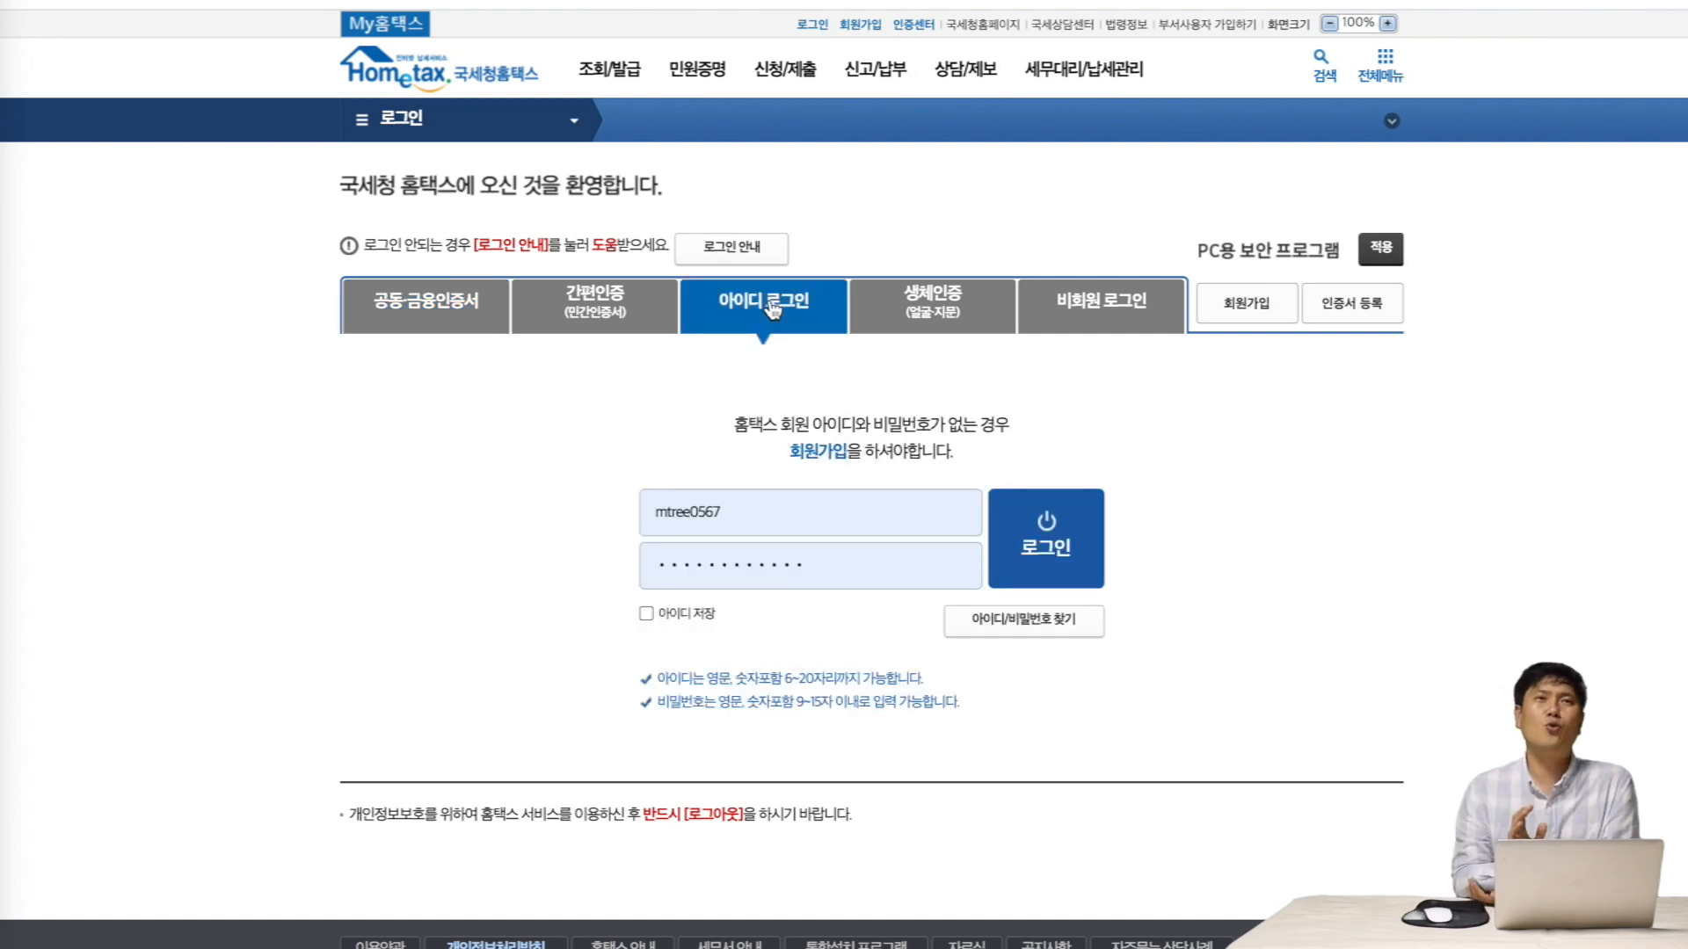
{"action": "left_click", "coordinate": [1062, 550]}
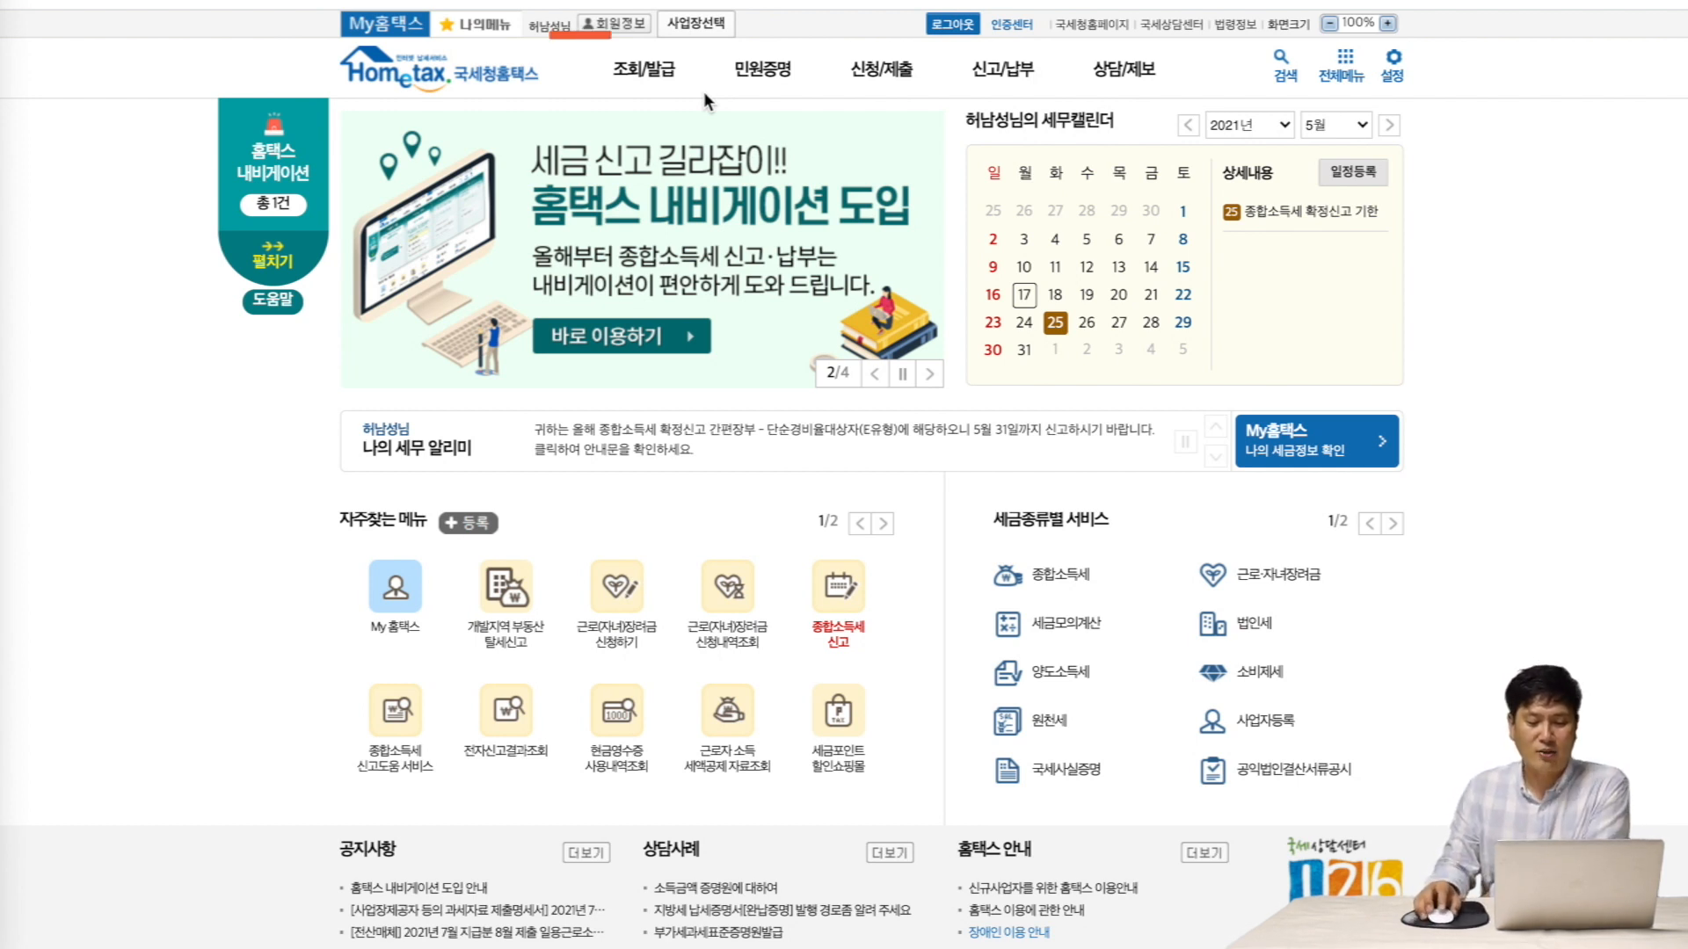
- Review the notes and reference data in the comprehensive income tax filing help service (종합소득세 신고도움 서비스), and return to the home page
{"action": "mouse_move", "coordinate": [651, 81]}
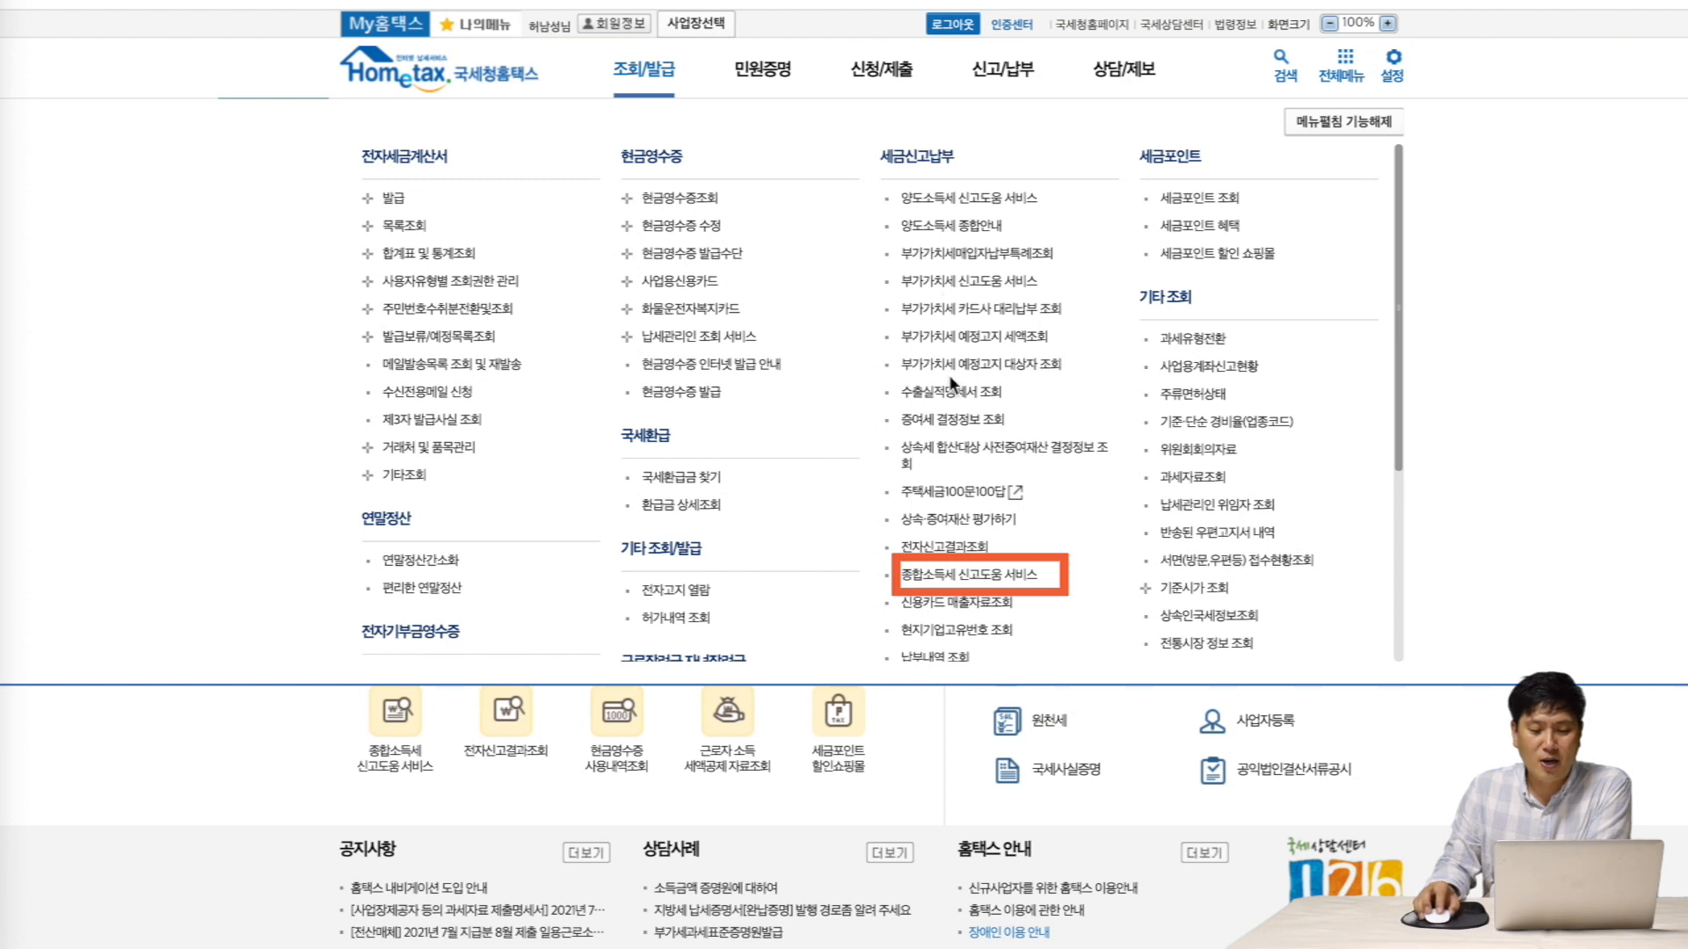
{"action": "left_click", "coordinate": [967, 576]}
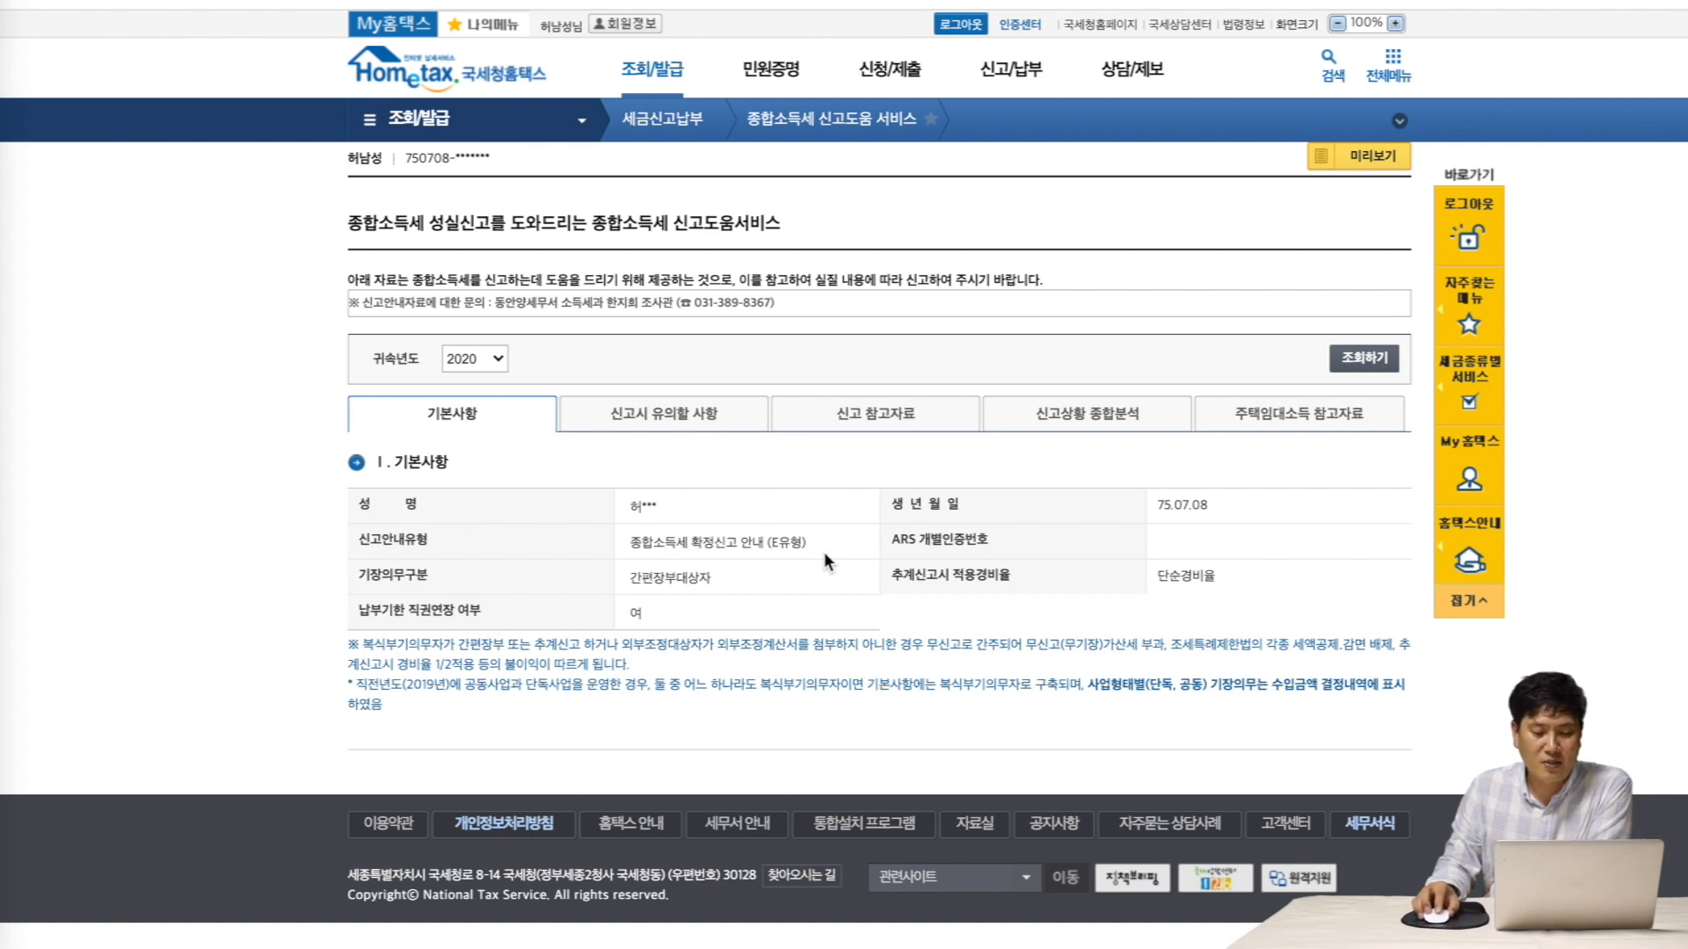
{"action": "left_click", "coordinate": [653, 420]}
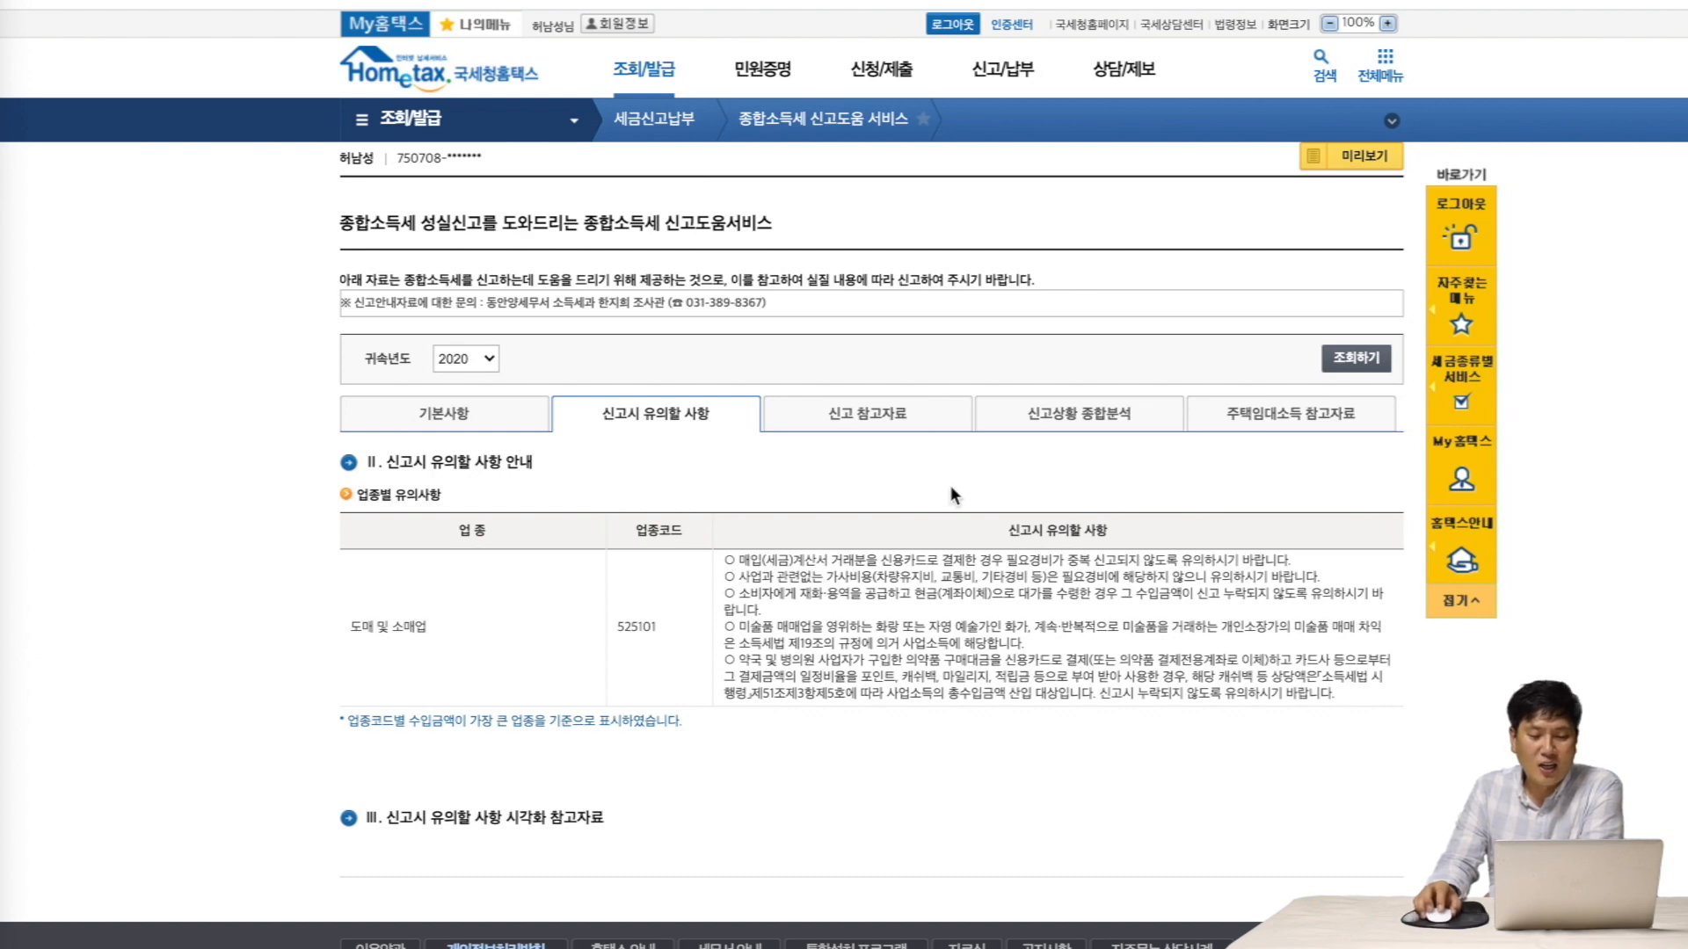
{"action": "left_click", "coordinate": [878, 422]}
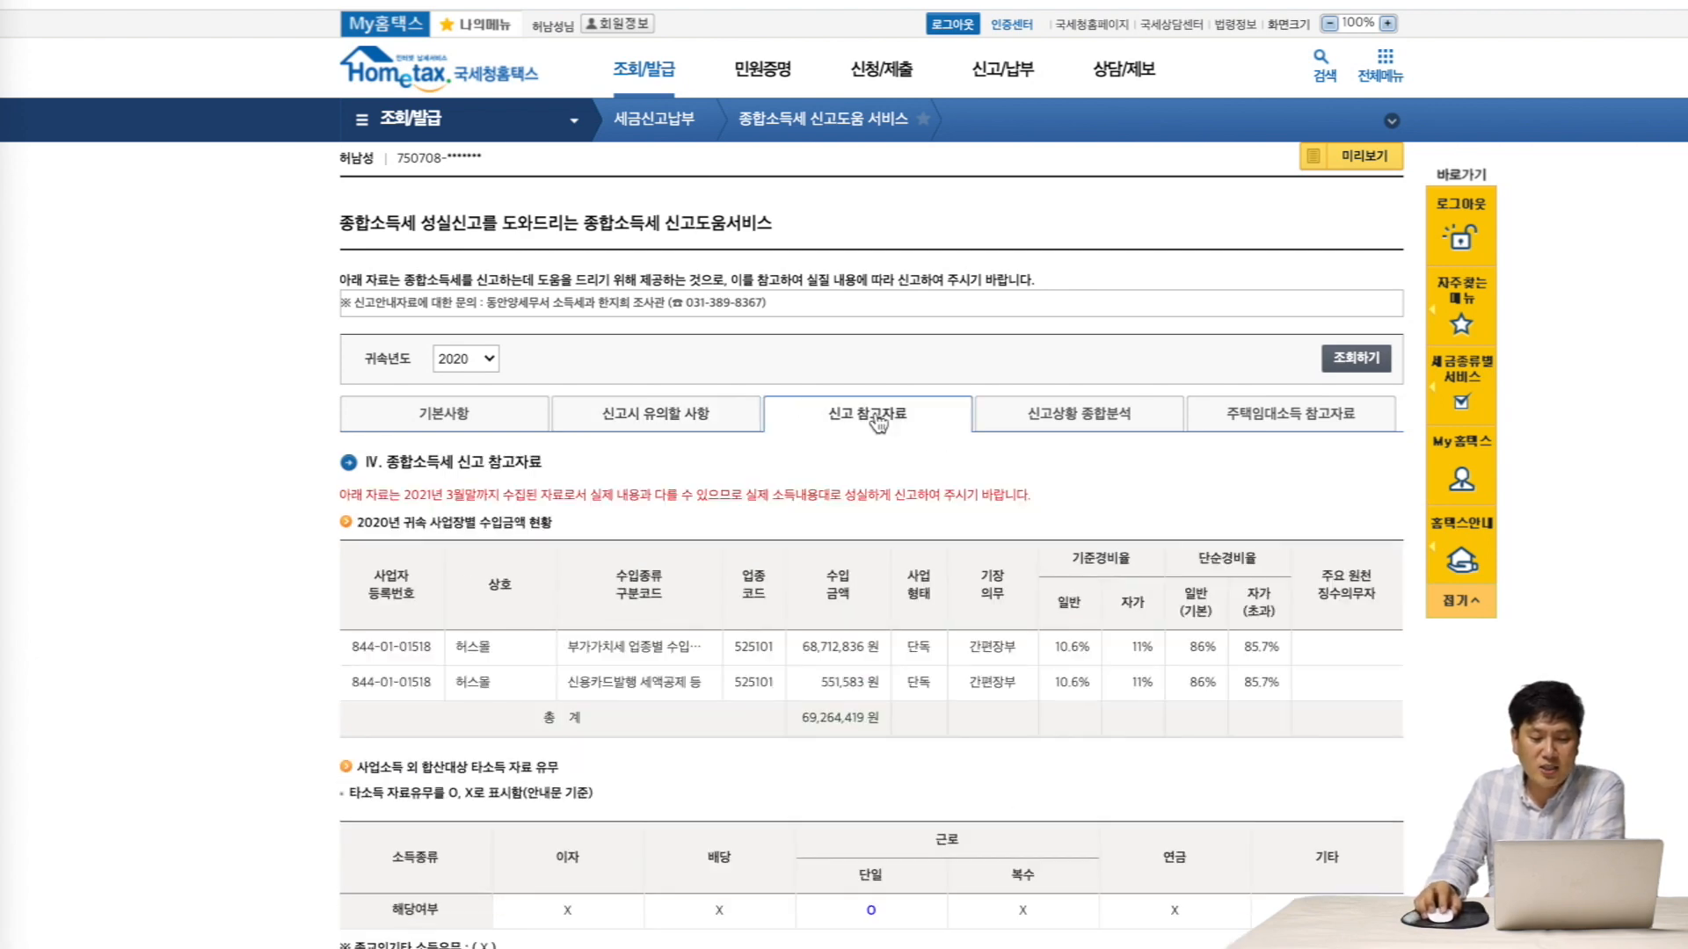
{"action": "scroll", "coordinate": [873, 507], "scroll_direction": "down", "scroll_amount": 1}
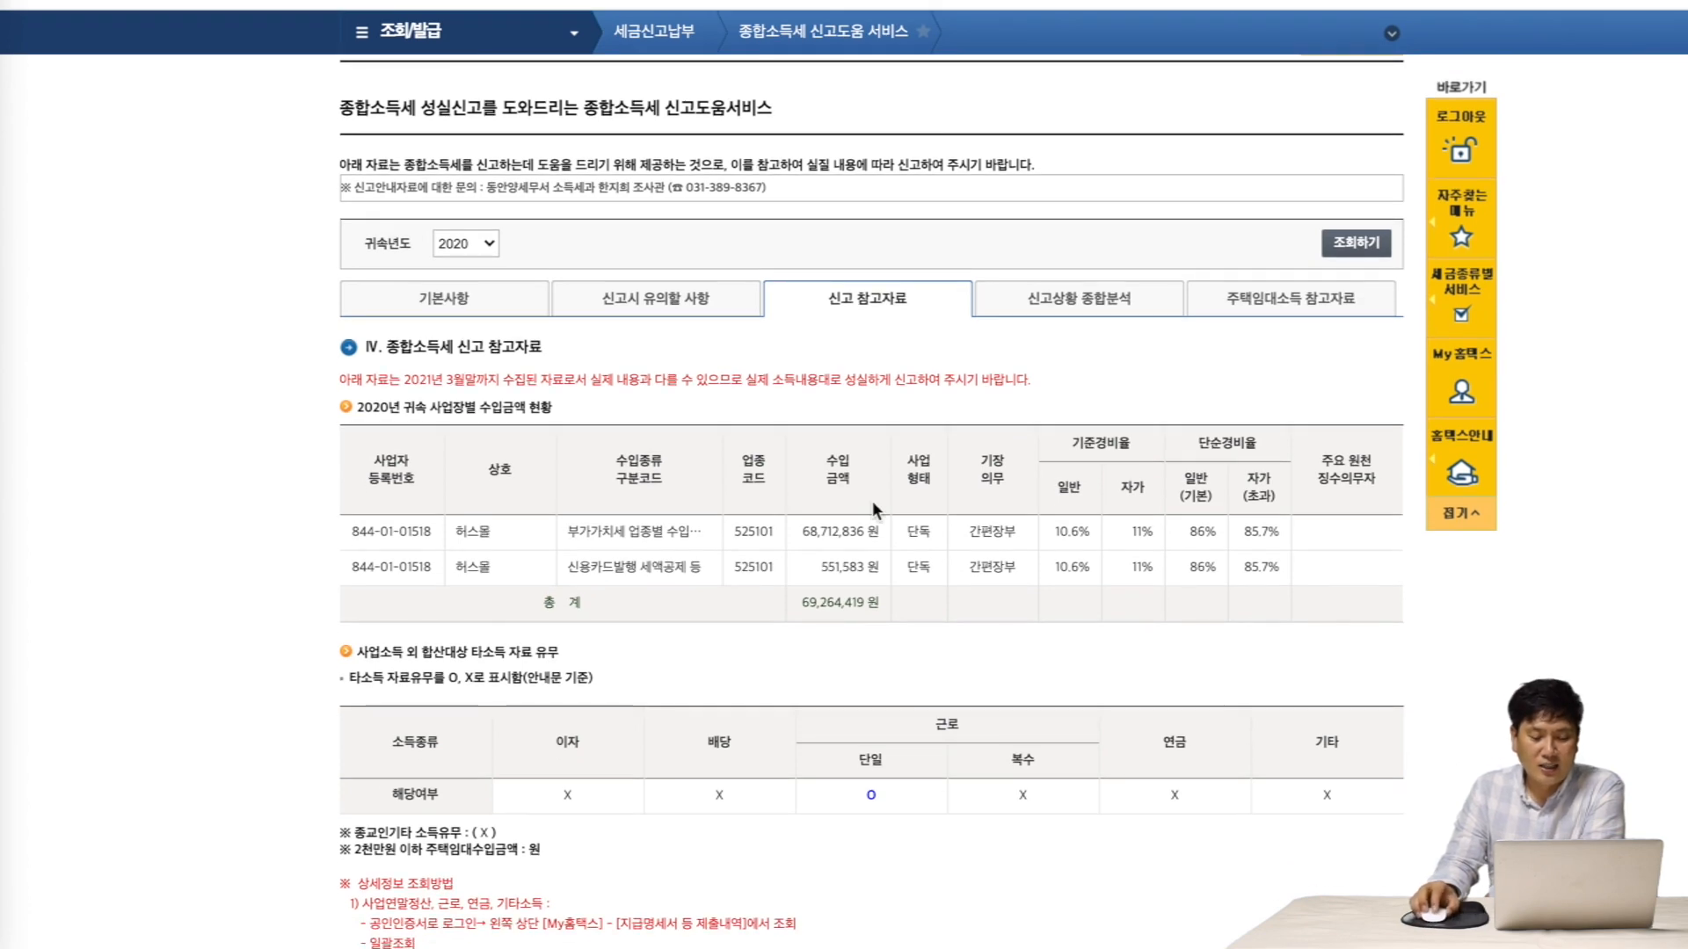
{"action": "scroll", "coordinate": [601, 247], "scroll_direction": "up", "scroll_amount": 1}
{"action": "left_click", "coordinate": [431, 77]}
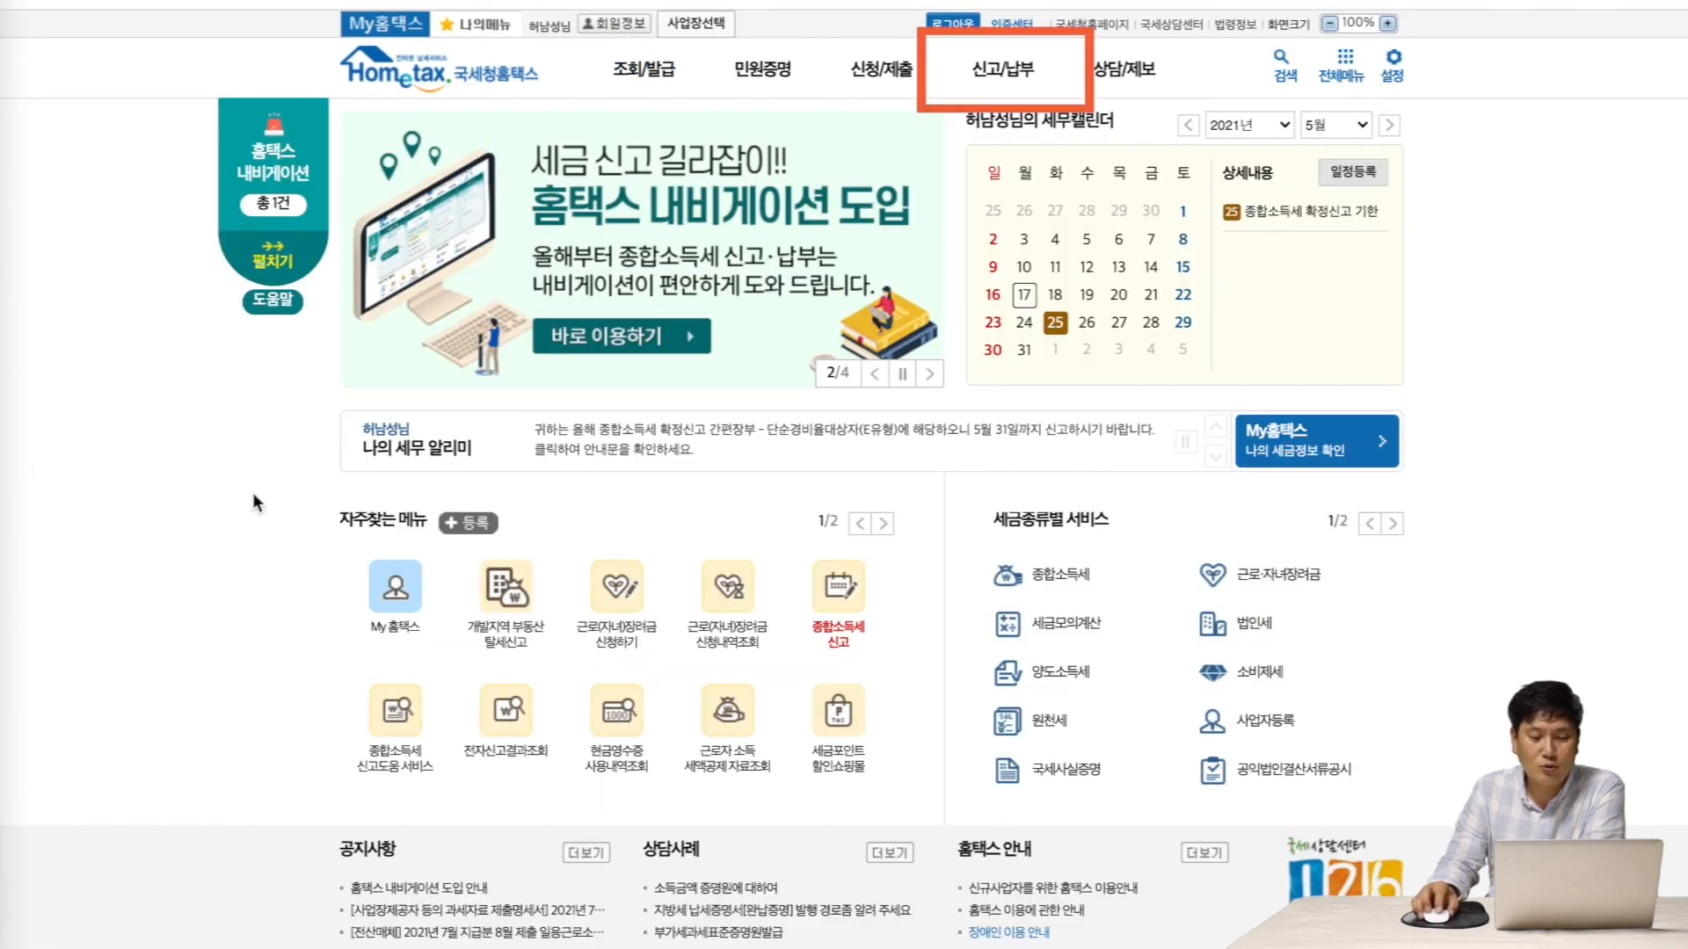
- Open the comprehensive income tax (종합소득세) filing page and close the additional user authentication window without authenticating
{"action": "mouse_move", "coordinate": [1002, 77]}
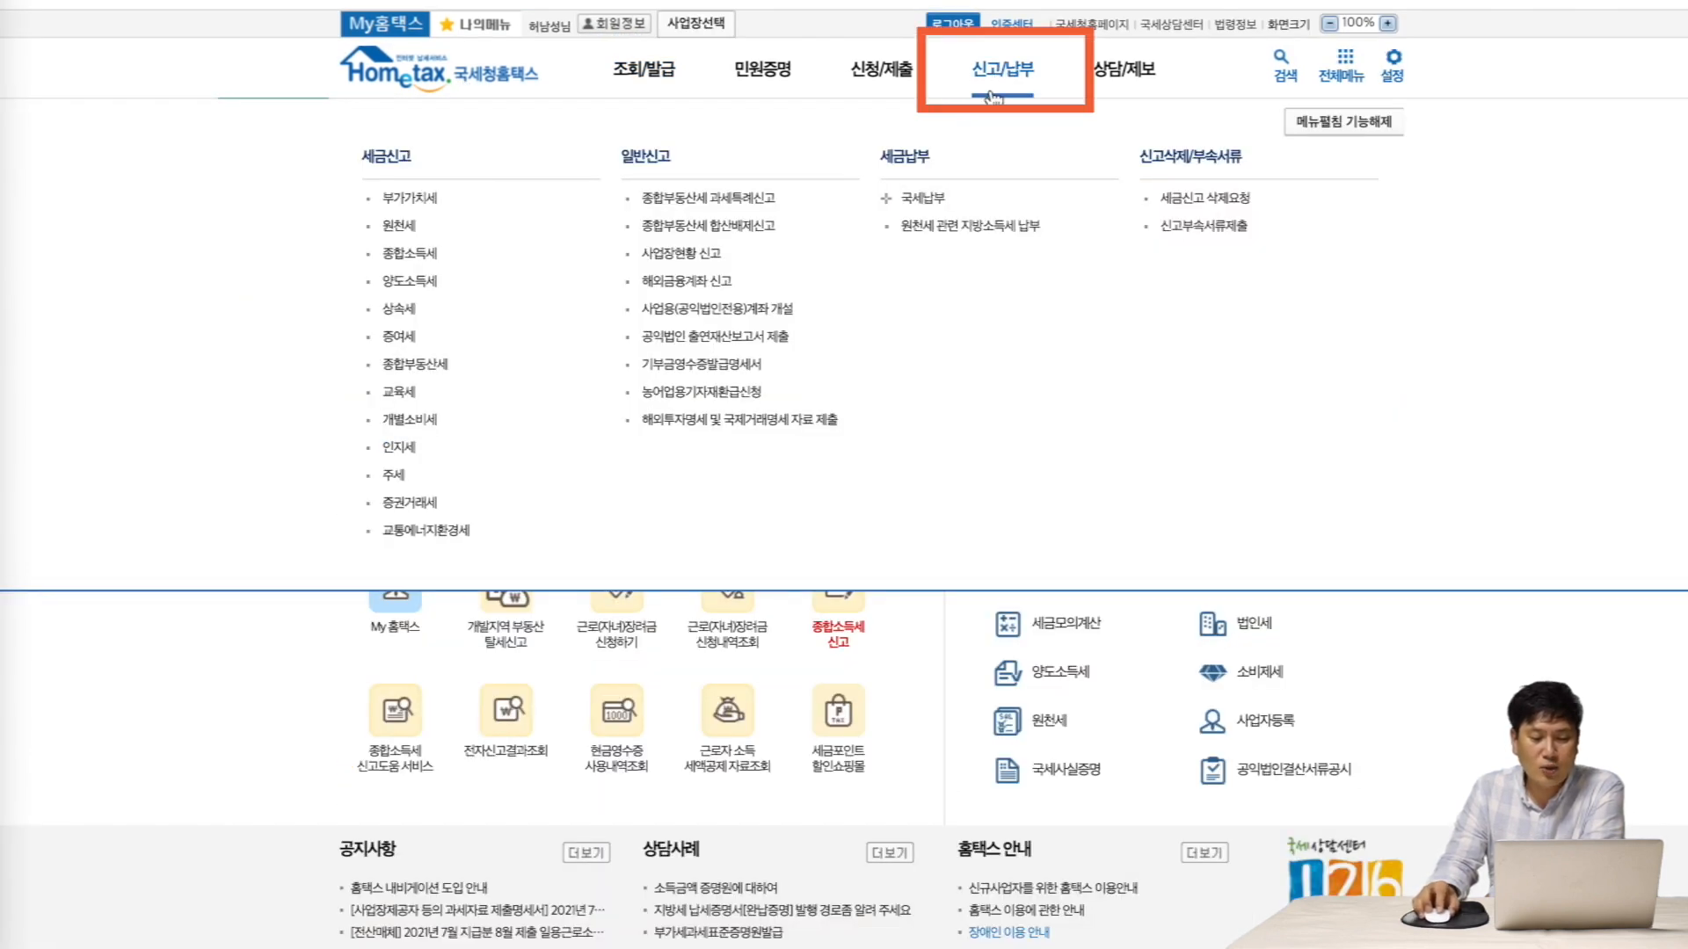
{"action": "left_click", "coordinate": [411, 255]}
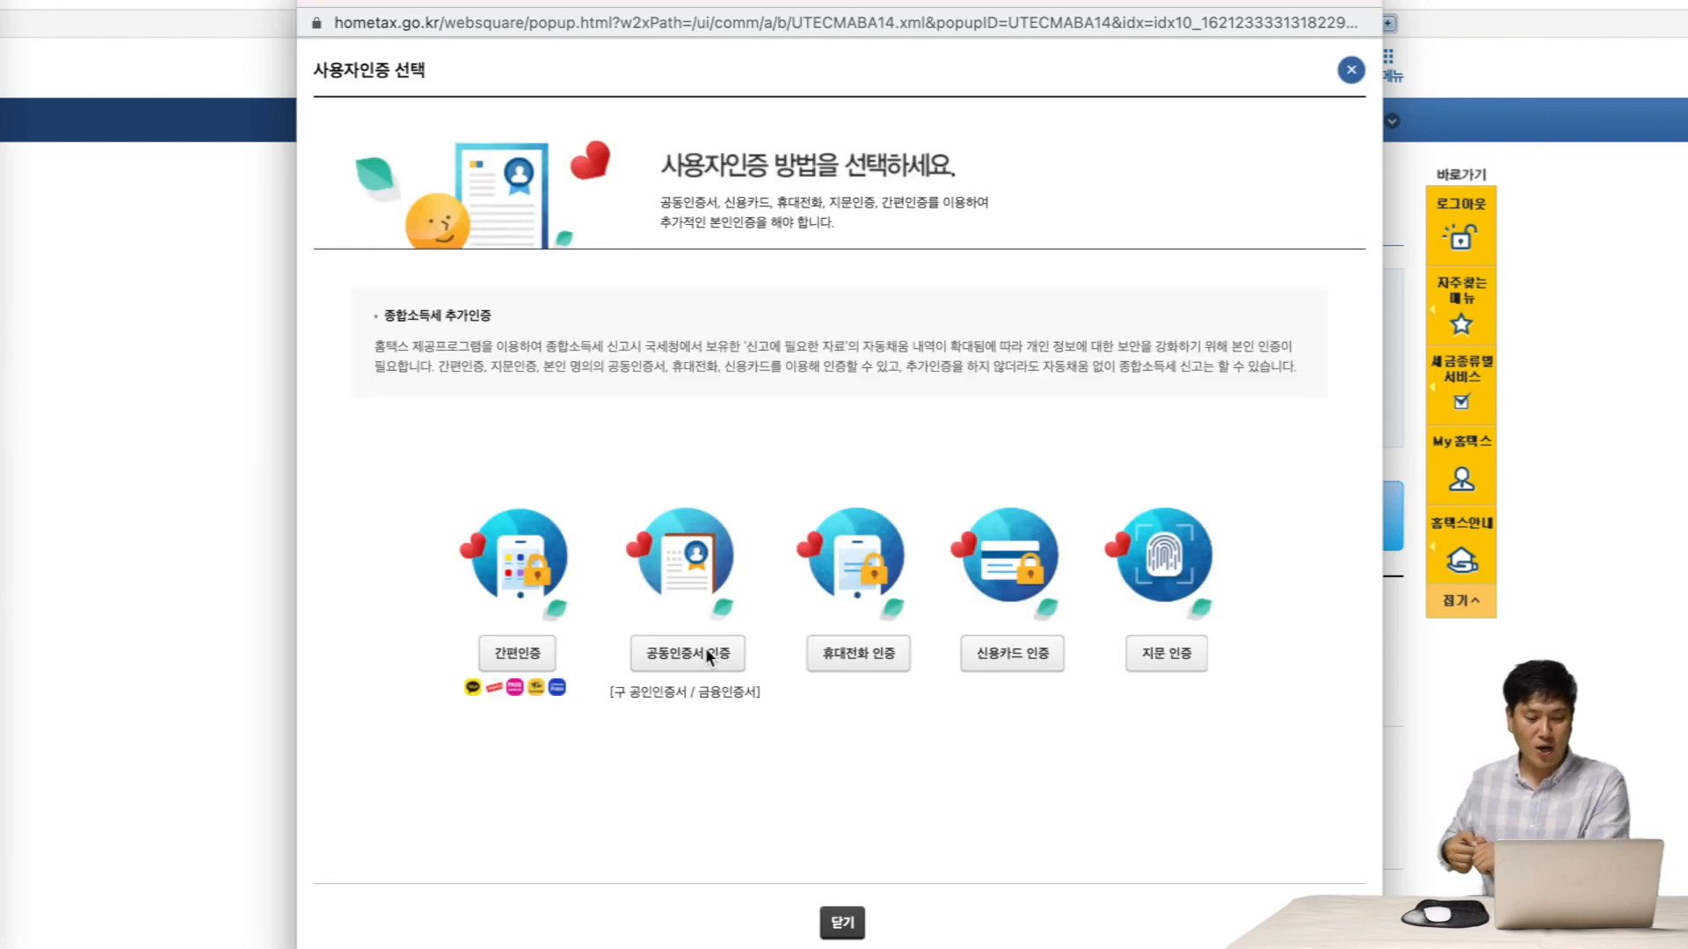
{"action": "left_click", "coordinate": [844, 925]}
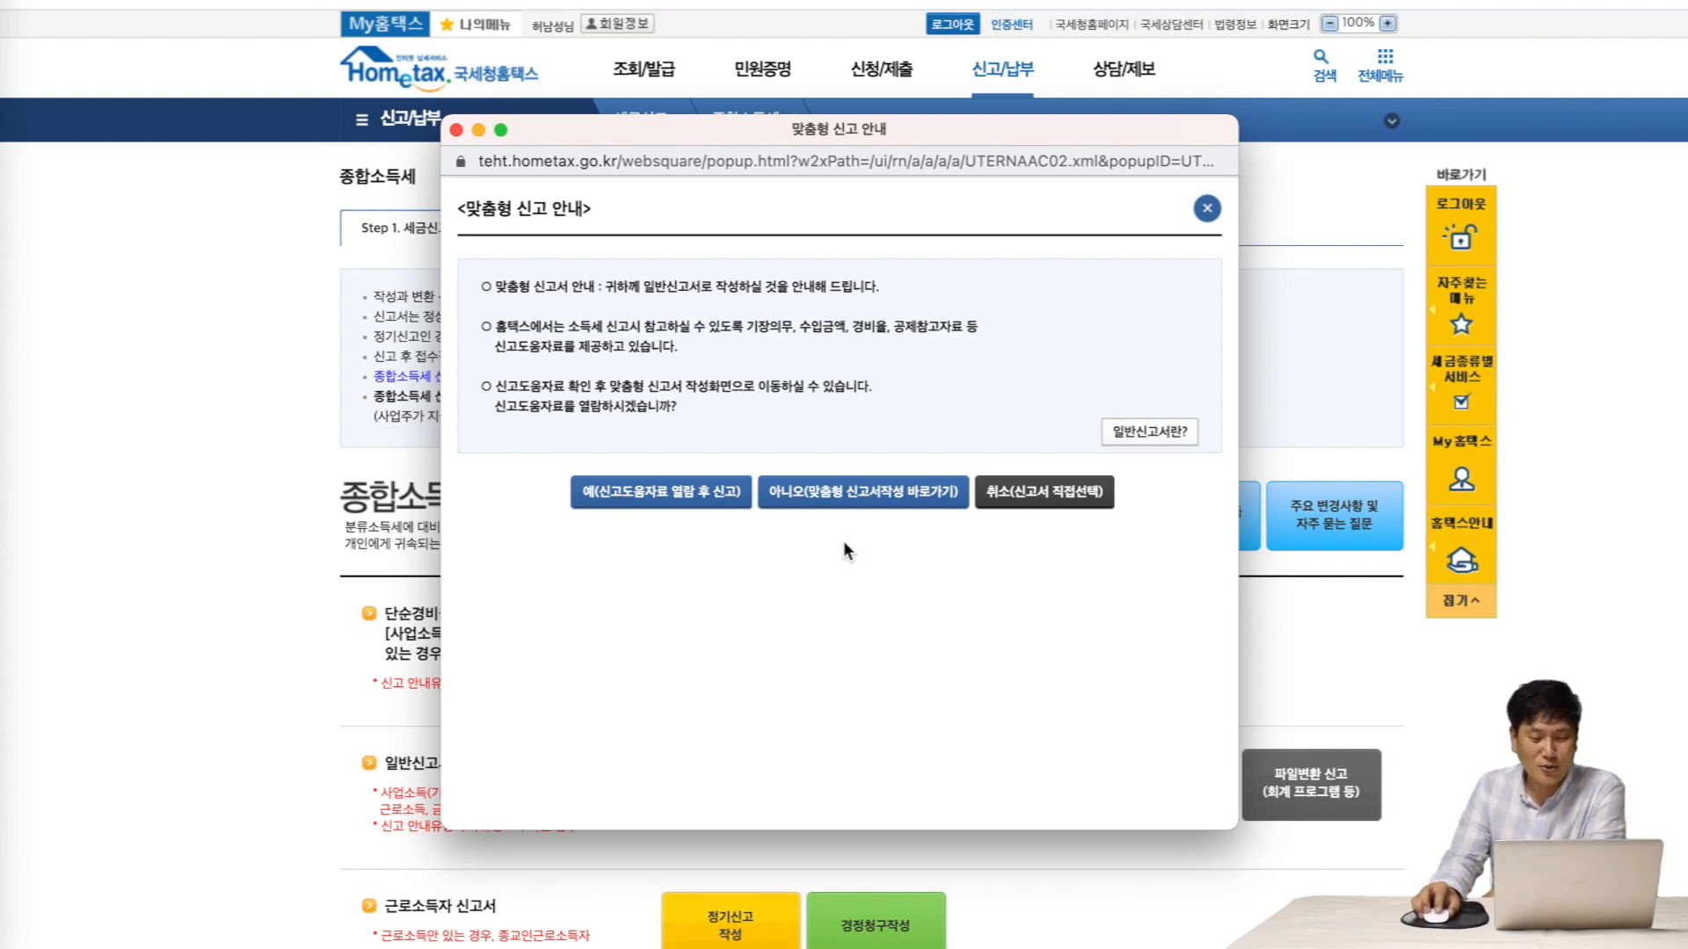
- View the filing help data offered in the customized filing guide (맞춤형 신고 안내), and close its window
{"action": "left_click", "coordinate": [663, 494]}
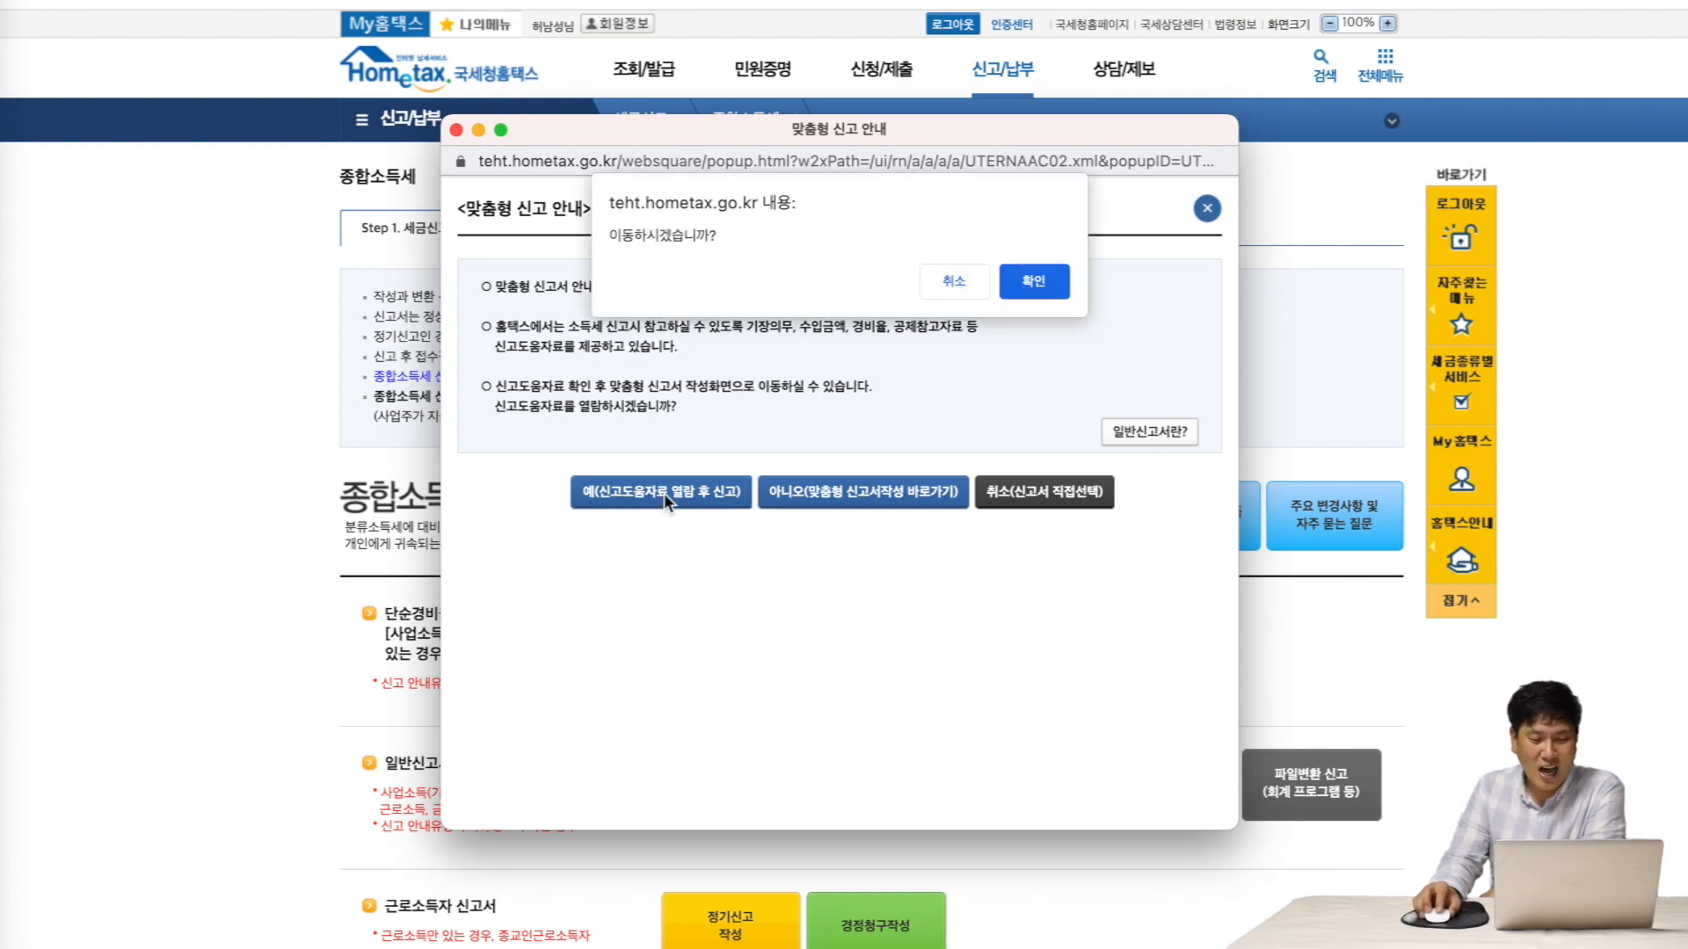
{"action": "left_click", "coordinate": [1037, 281]}
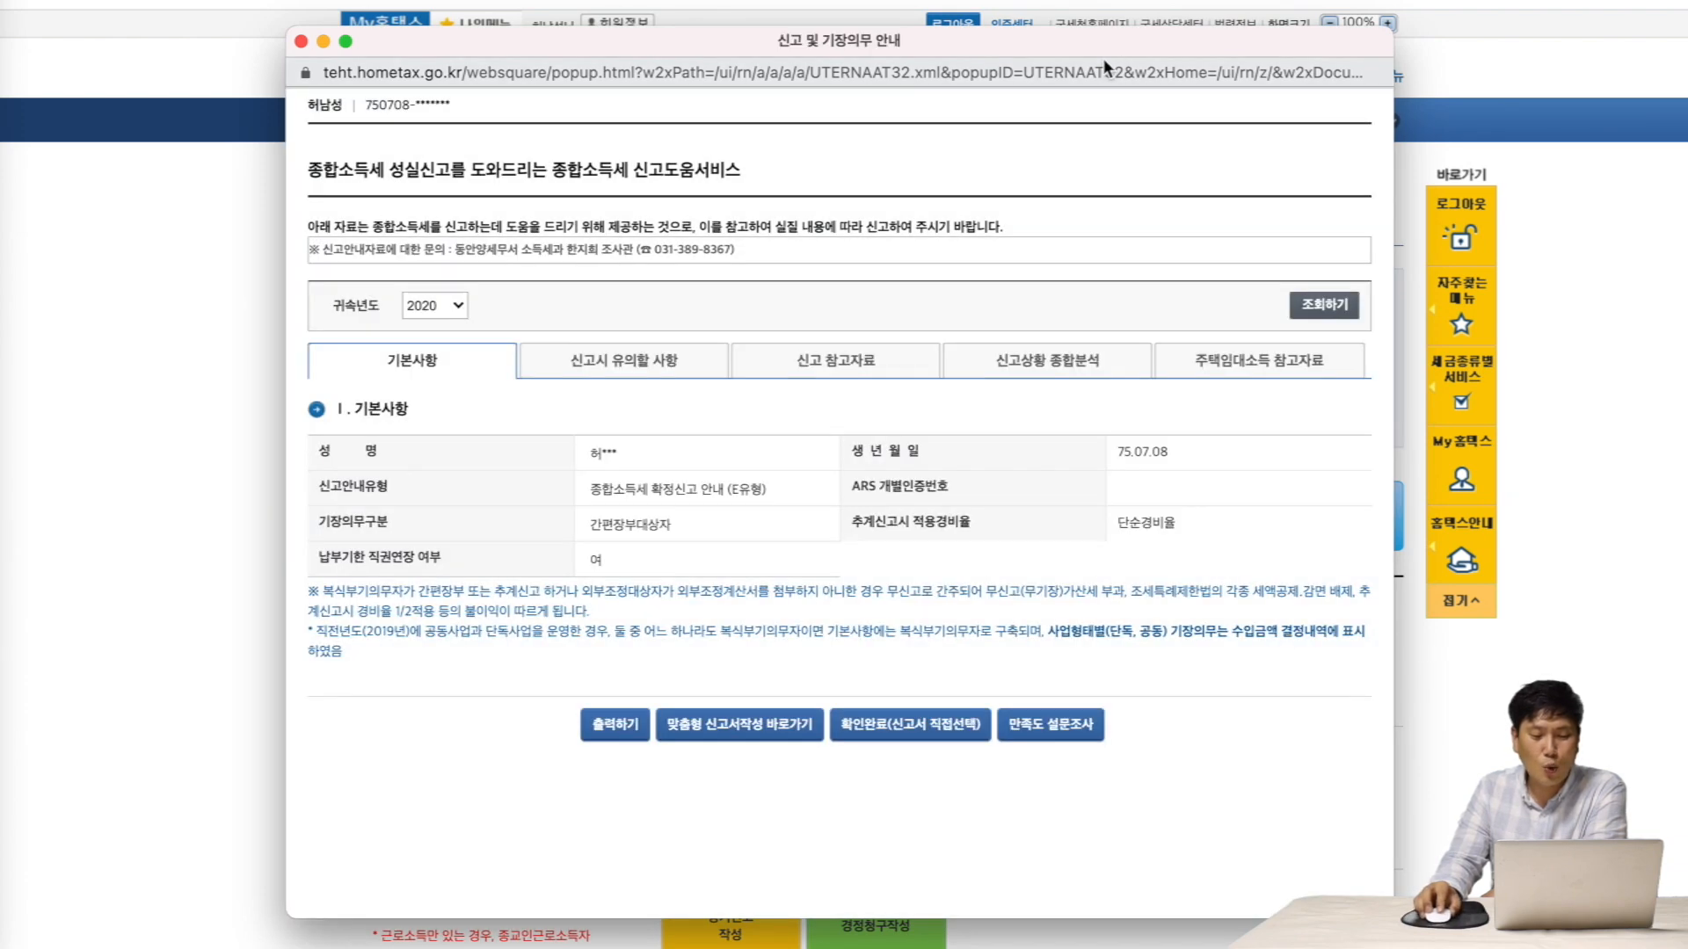
{"action": "left_click", "coordinate": [299, 40]}
{"action": "left_click", "coordinate": [729, 621]}
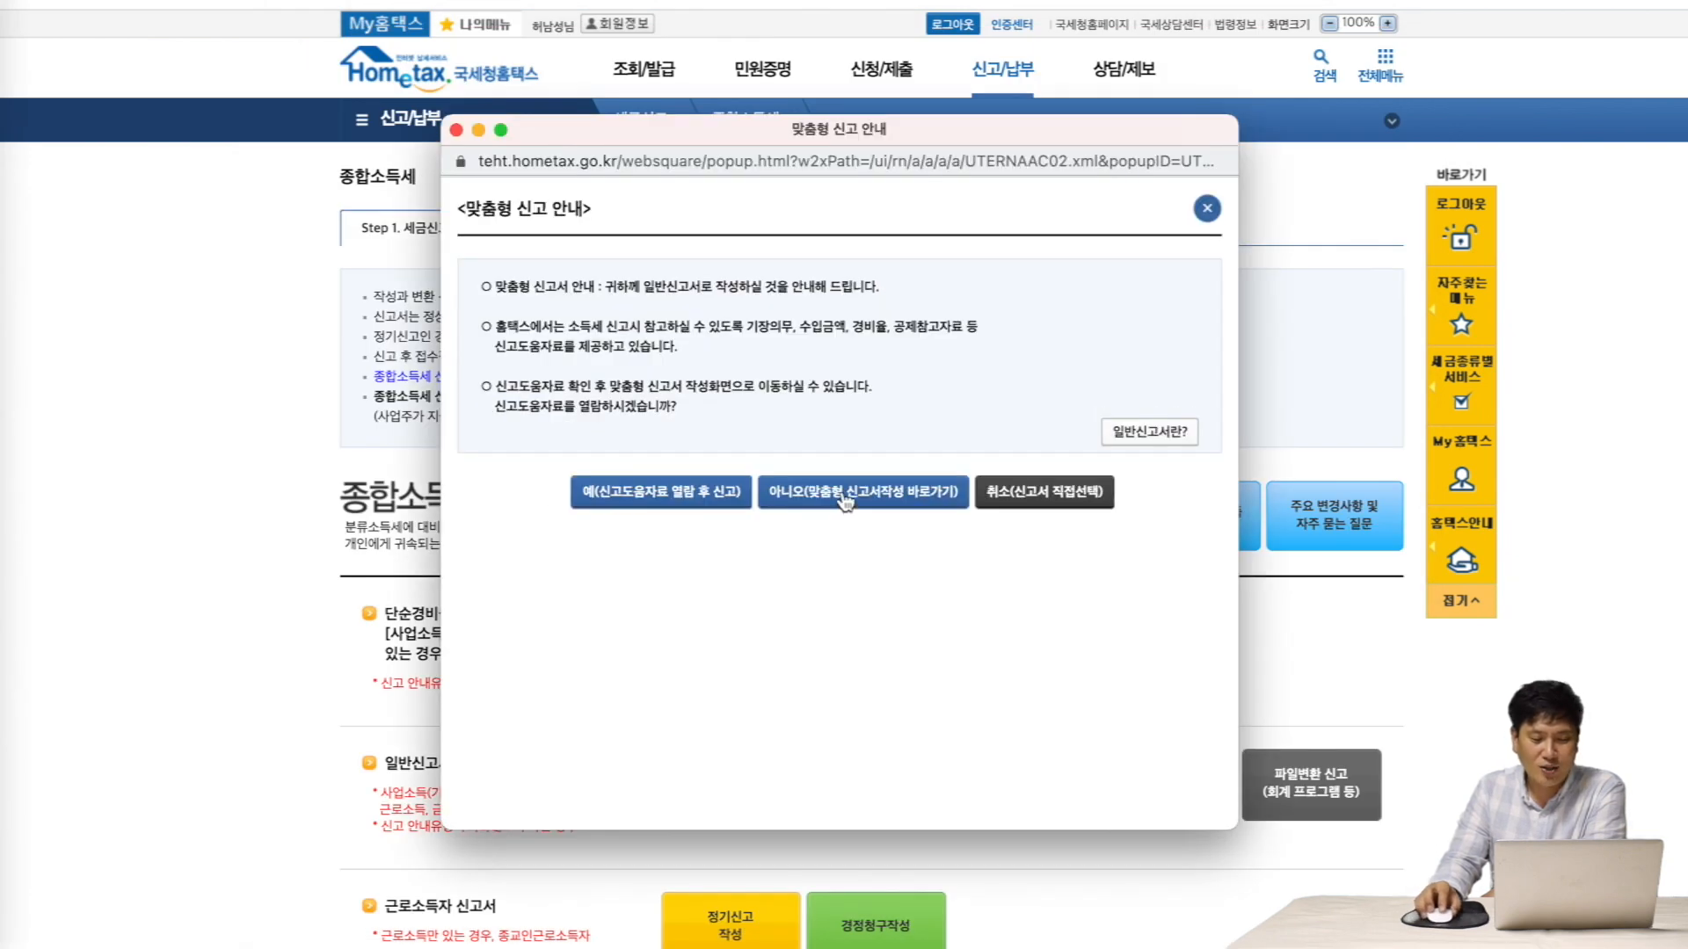
- Go straight to the customized return form (맞춤형 신고서작성 바로가기) and look up the taxpayer number for tax year 2020
{"action": "left_click", "coordinate": [843, 498]}
{"action": "left_click", "coordinate": [1023, 280]}
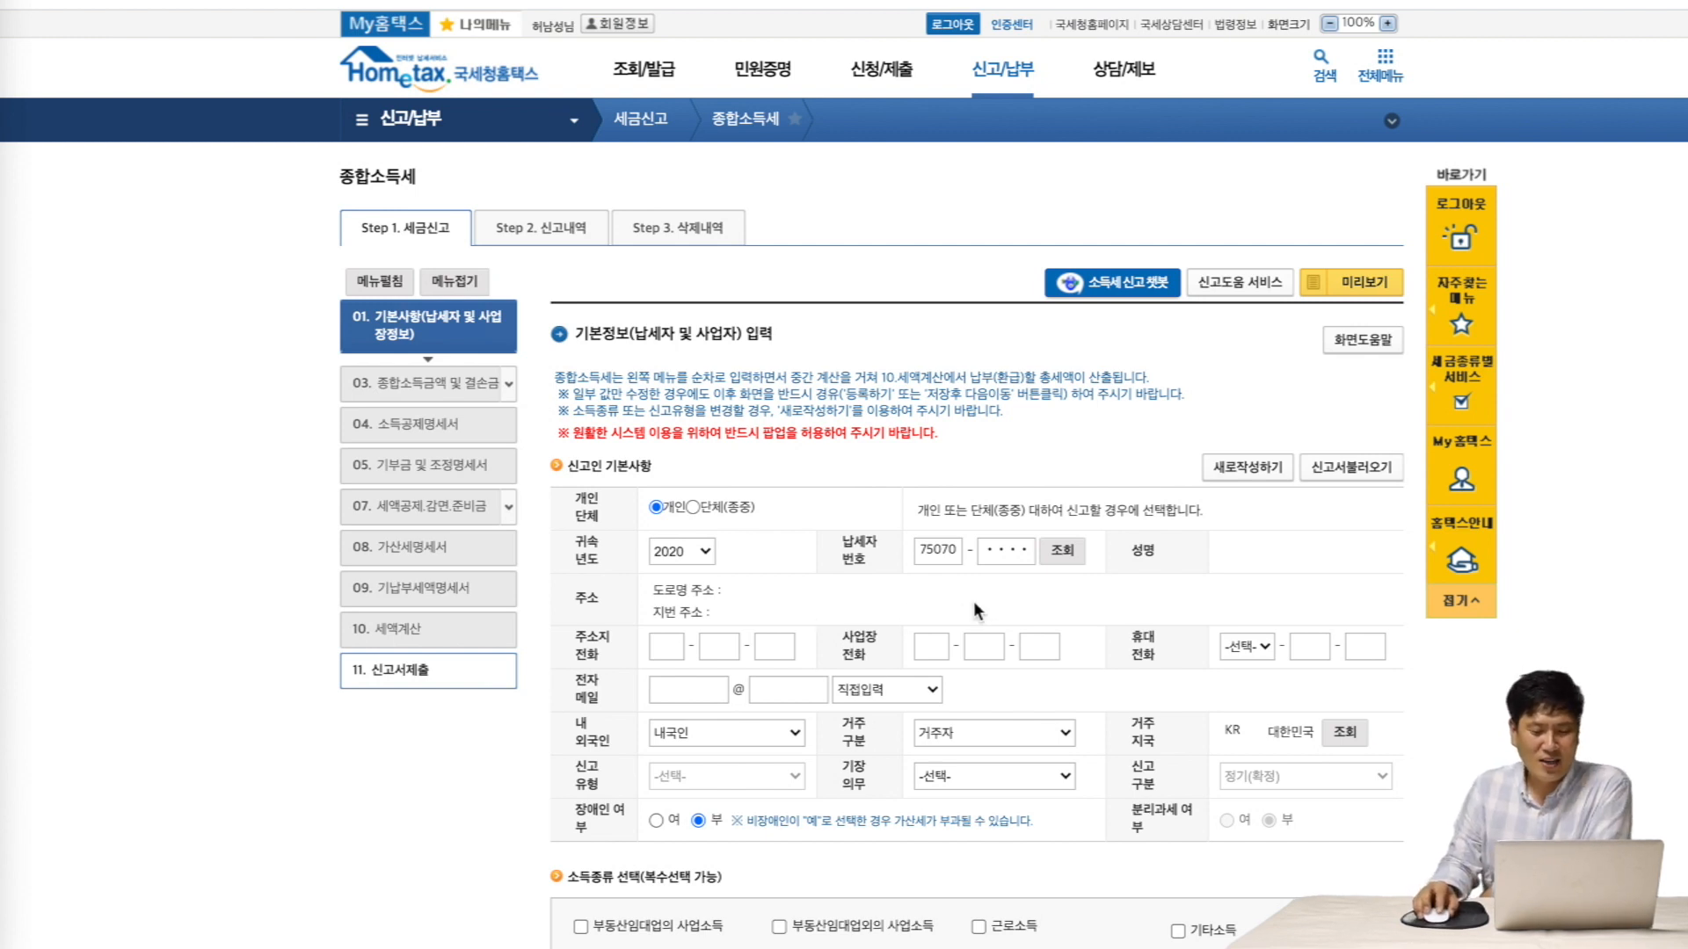
{"action": "left_click", "coordinate": [1062, 561]}
{"action": "left_click", "coordinate": [1061, 551]}
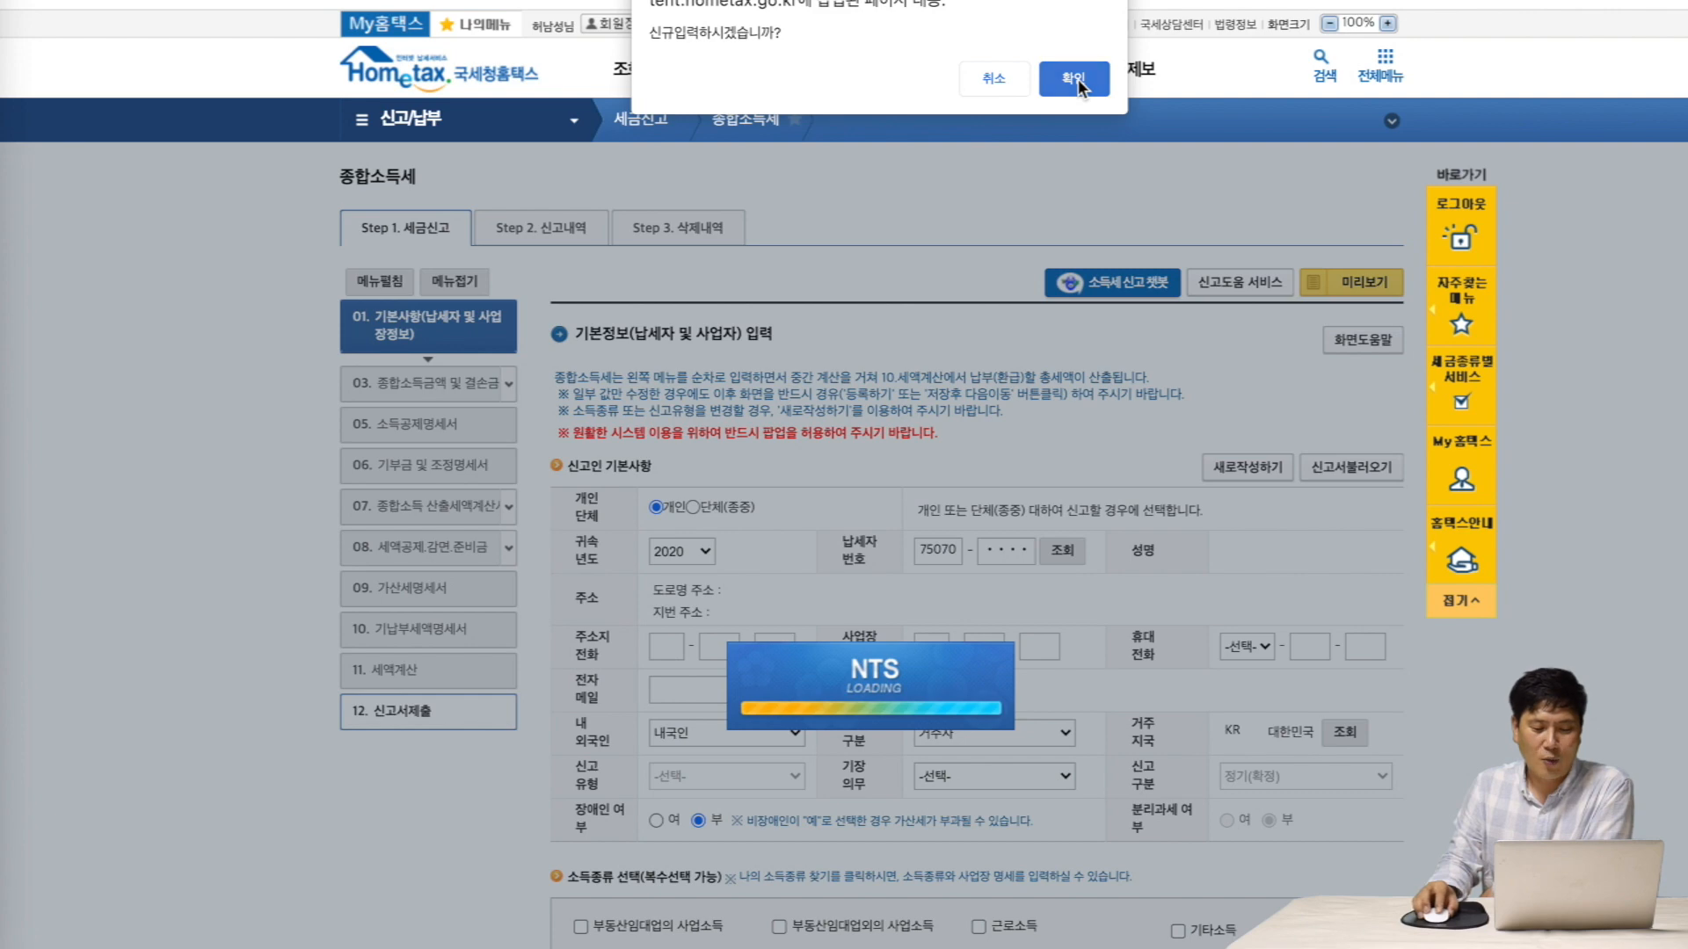
- Agree to a new entry and apply the preselected income types and business place details to the return (위 내용대로 적용하기)
{"action": "left_click", "coordinate": [1073, 78]}
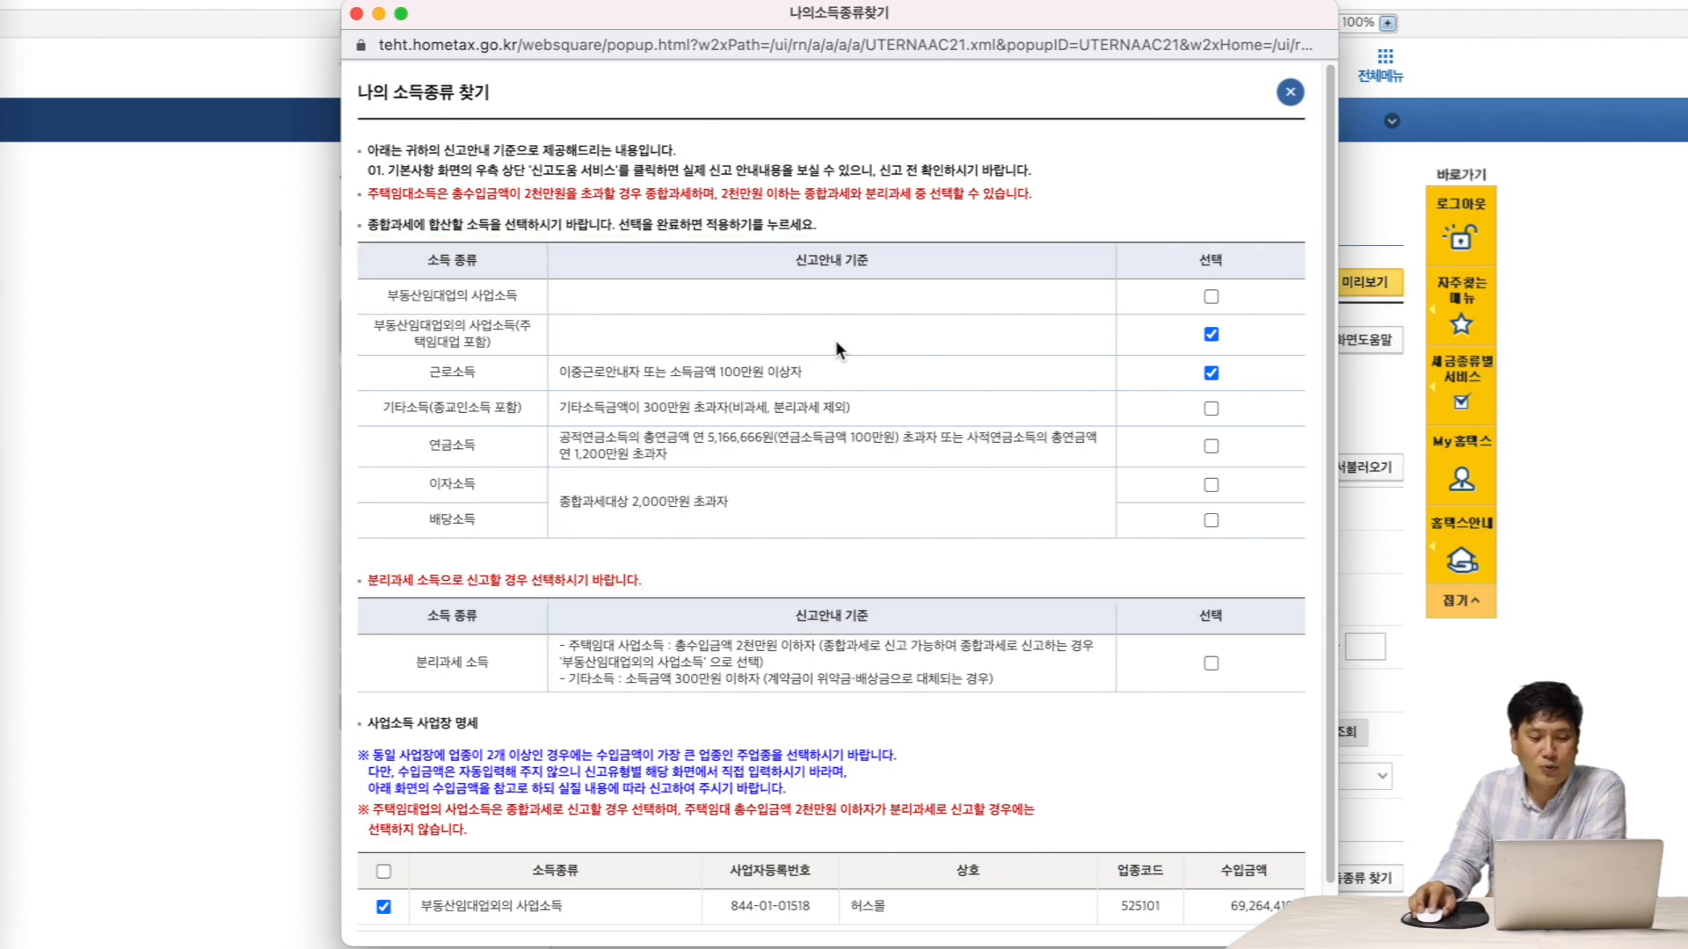
{"action": "scroll", "coordinate": [835, 340], "scroll_direction": "down", "scroll_amount": 2}
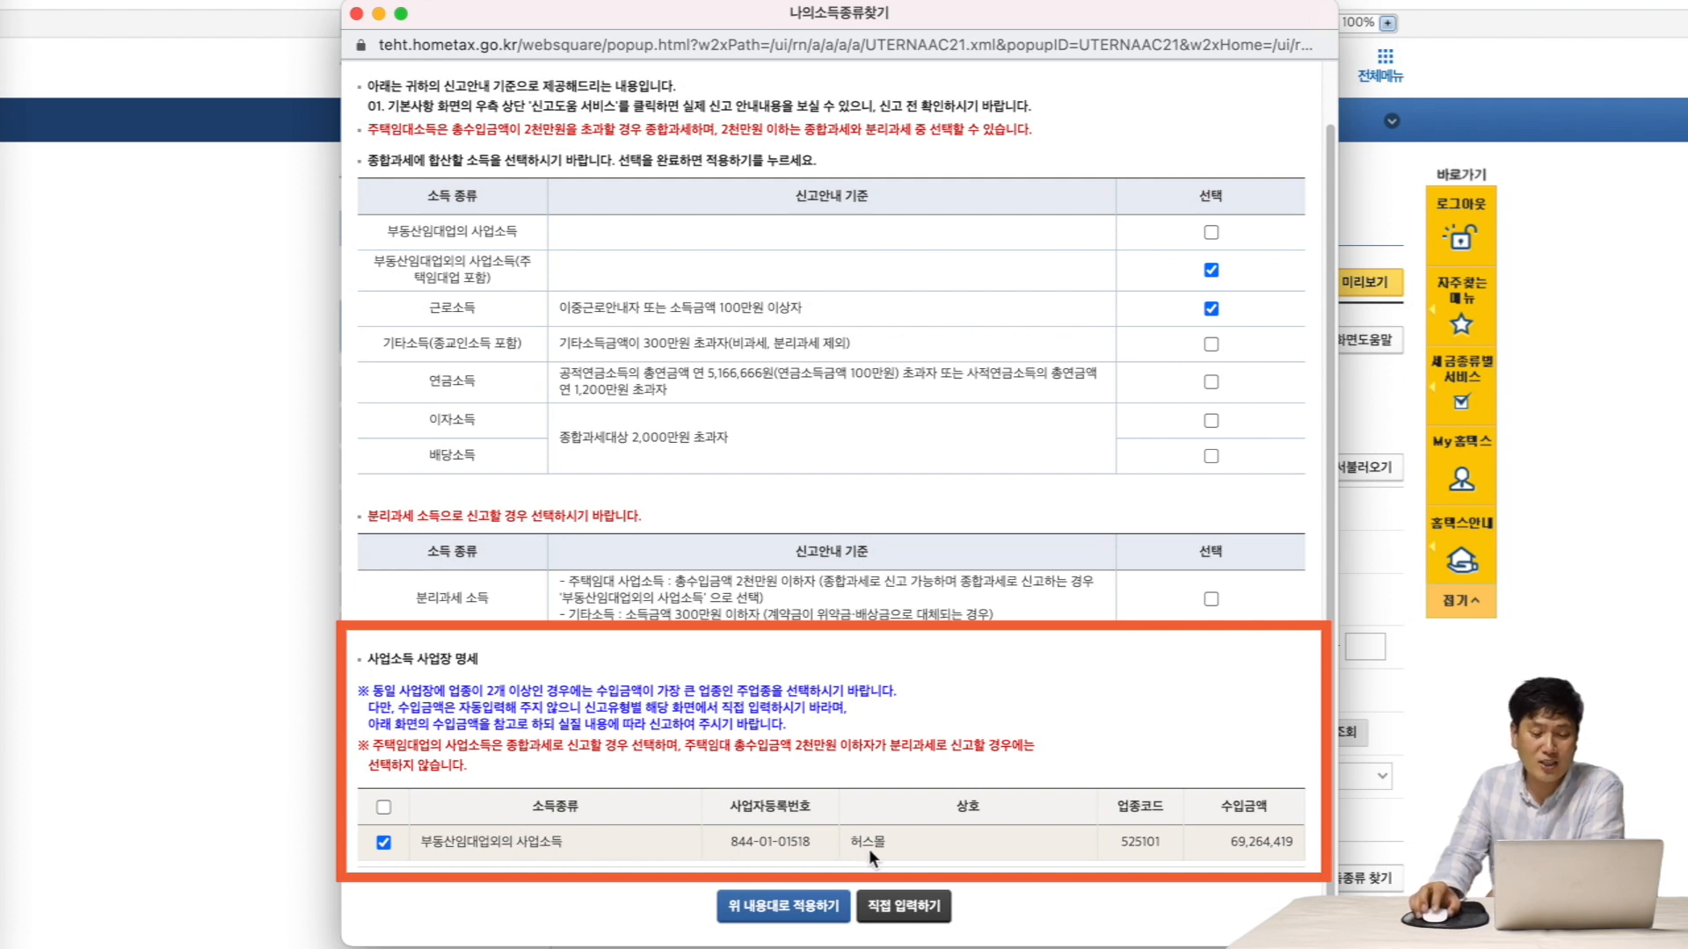
{"action": "left_click", "coordinate": [790, 914]}
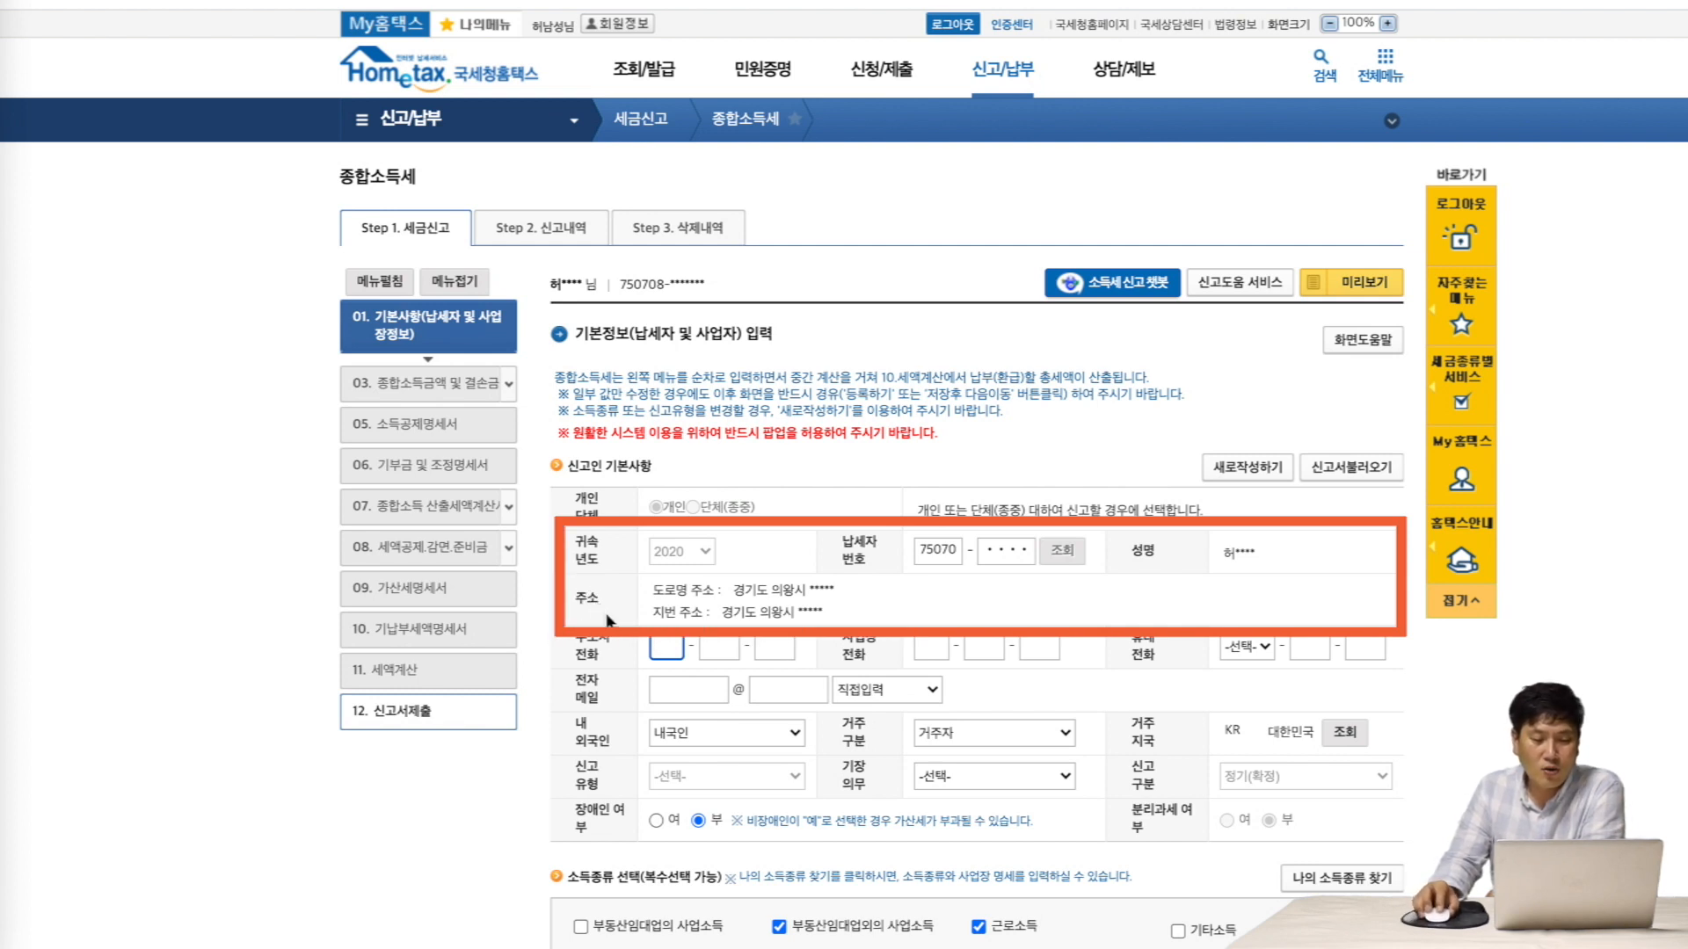
- Fill in the taxpayer's mobile number and e-mail, and set the filer's bookkeeping duty (기장의무) to 간편장부대상자
{"action": "left_click", "coordinate": [1263, 646]}
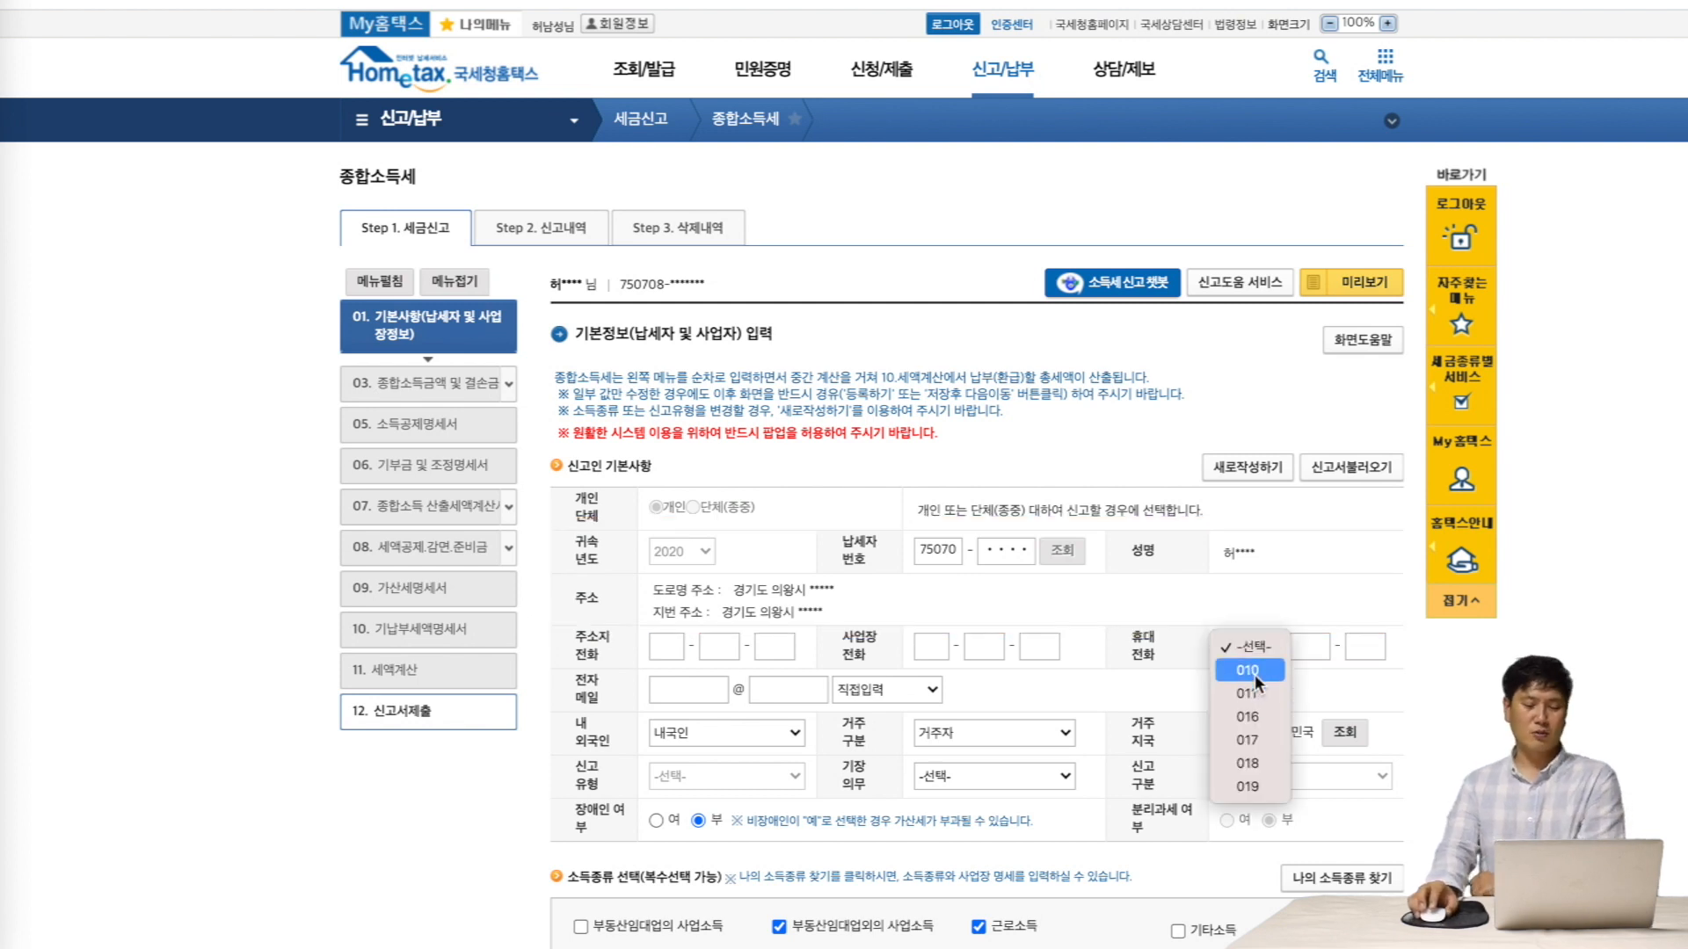
{"action": "left_click", "coordinate": [1253, 670]}
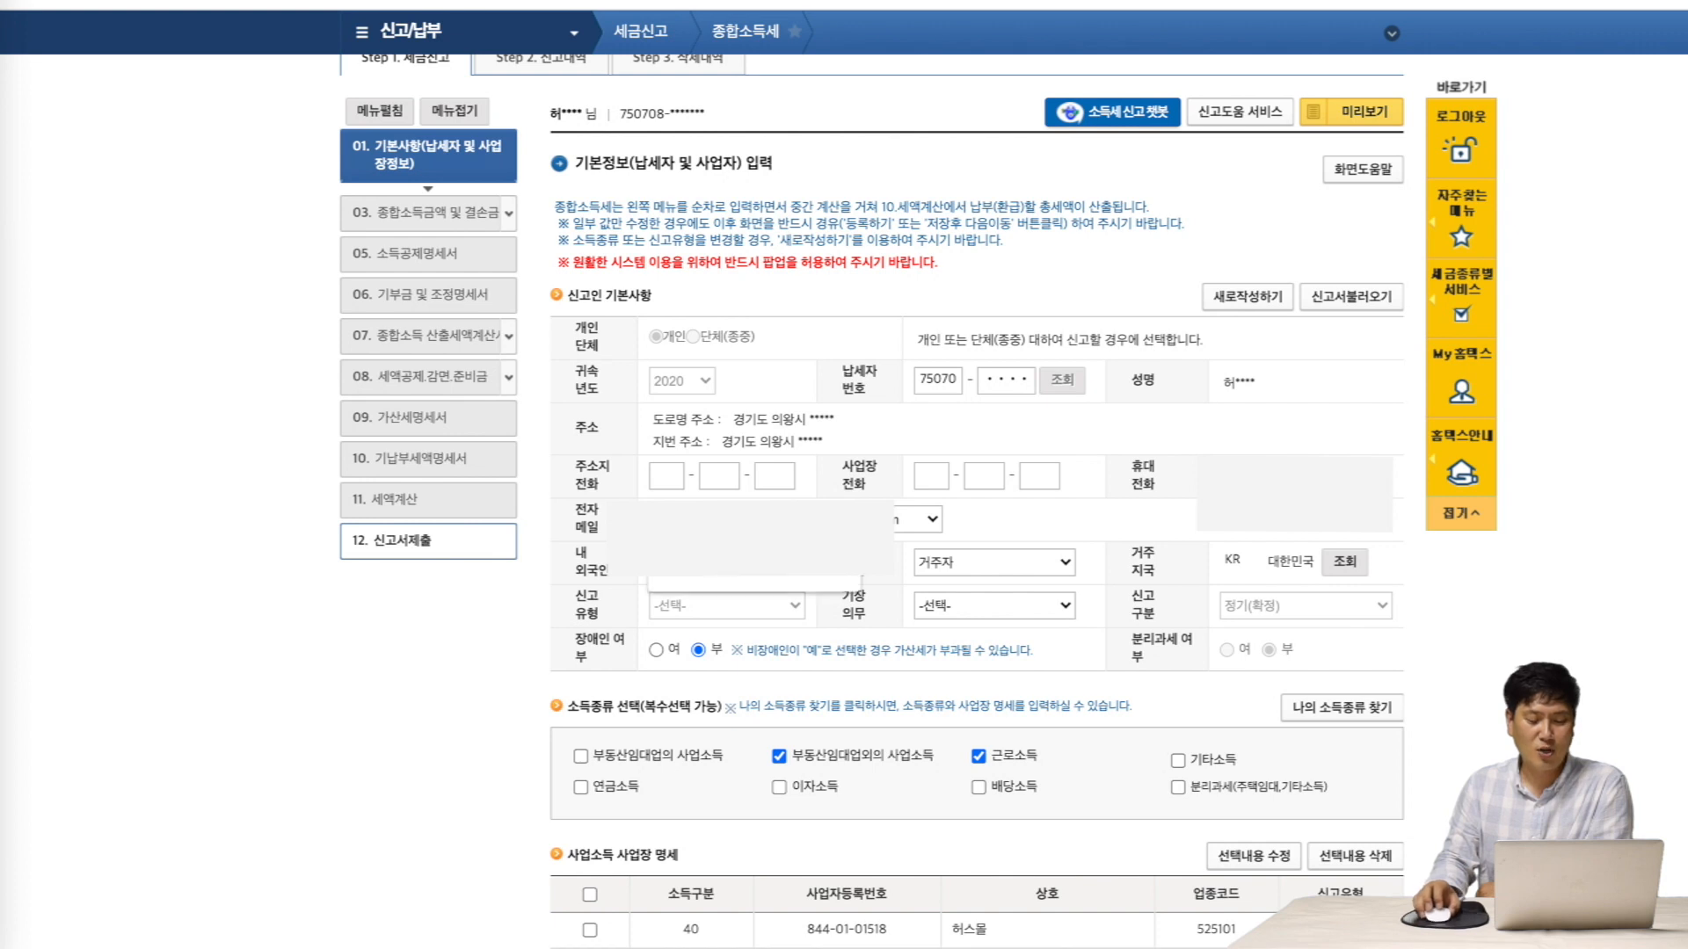
{"action": "left_click", "coordinate": [690, 572]}
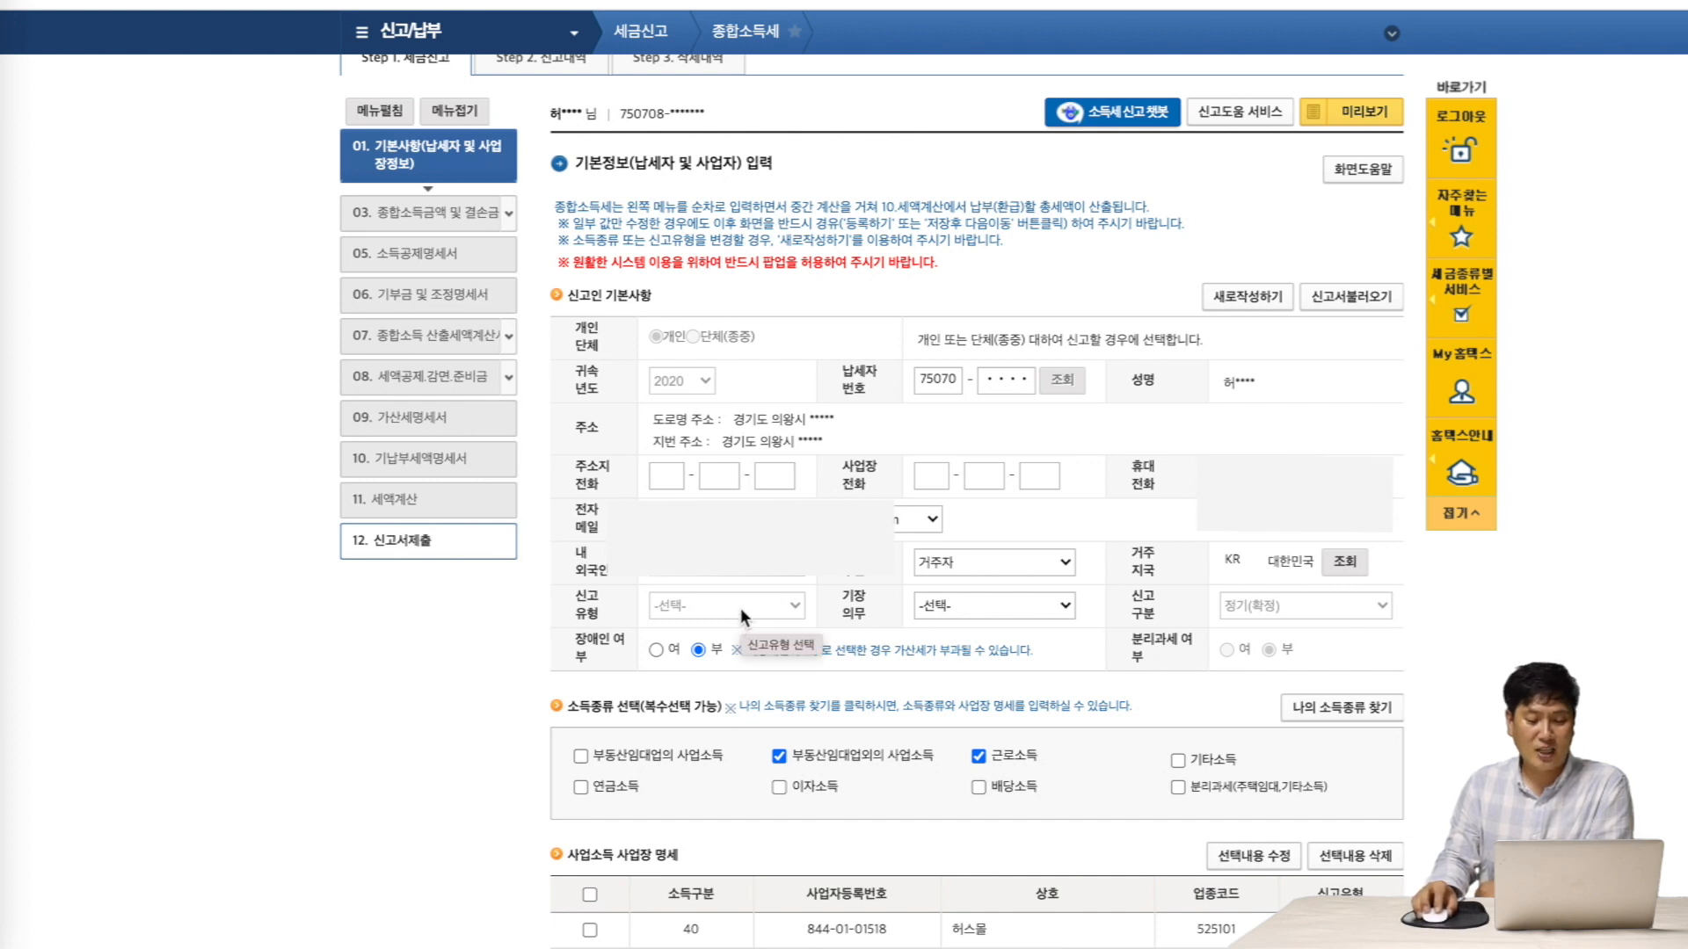
{"action": "left_click", "coordinate": [995, 605]}
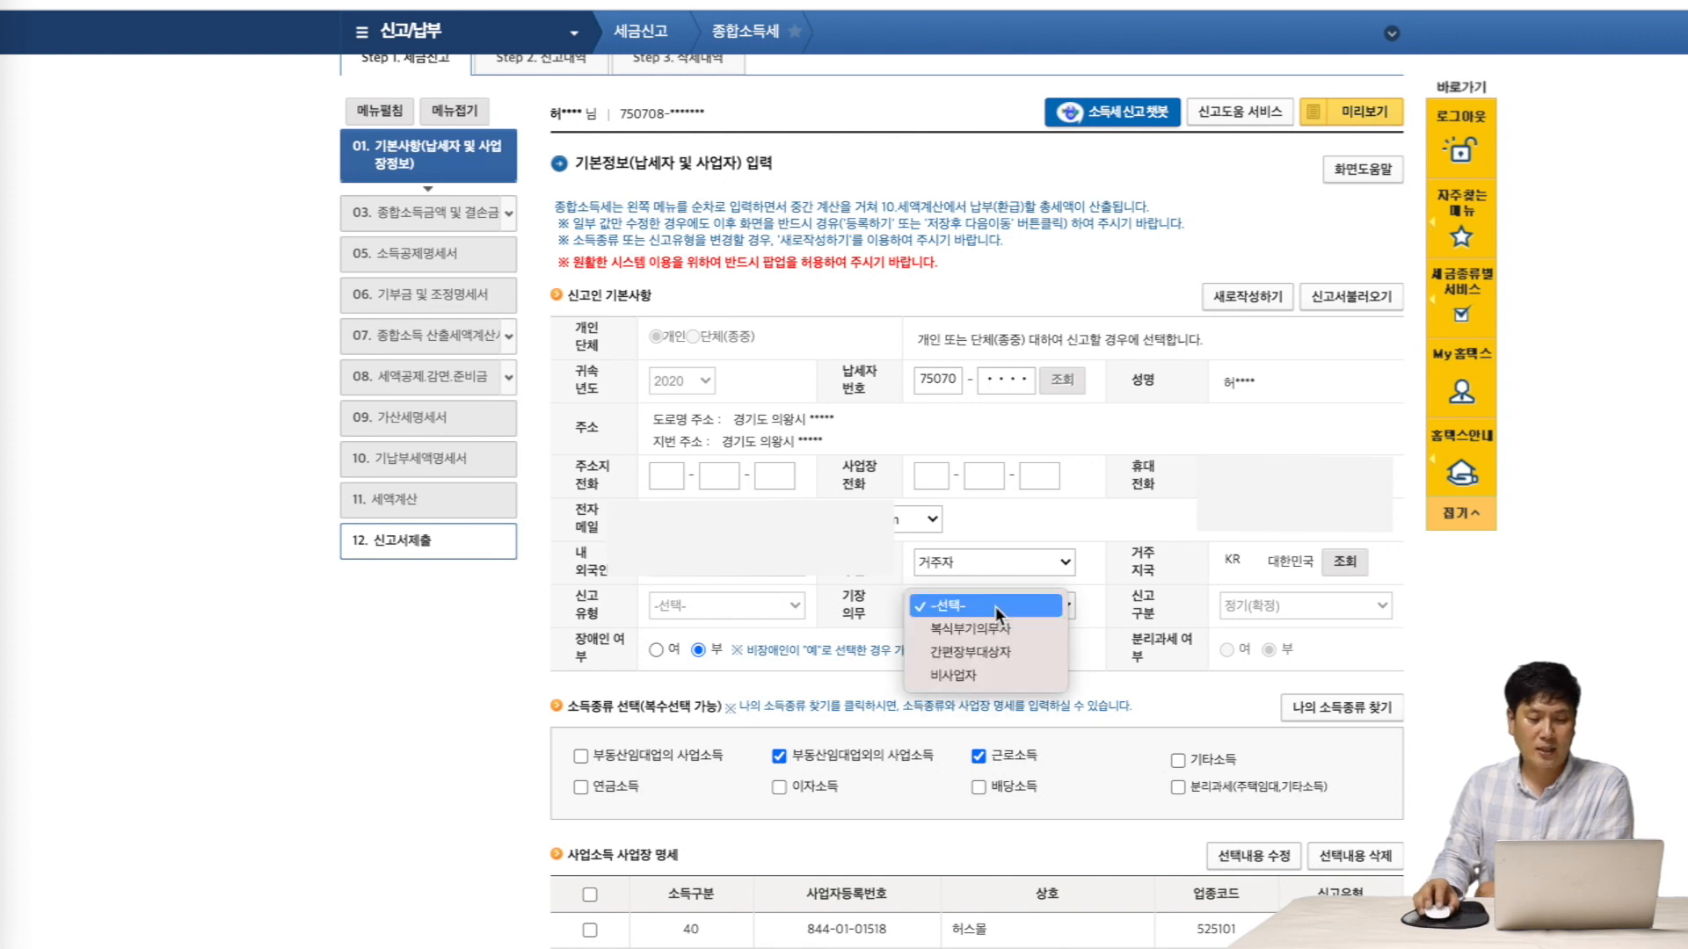
{"action": "left_click", "coordinate": [979, 652]}
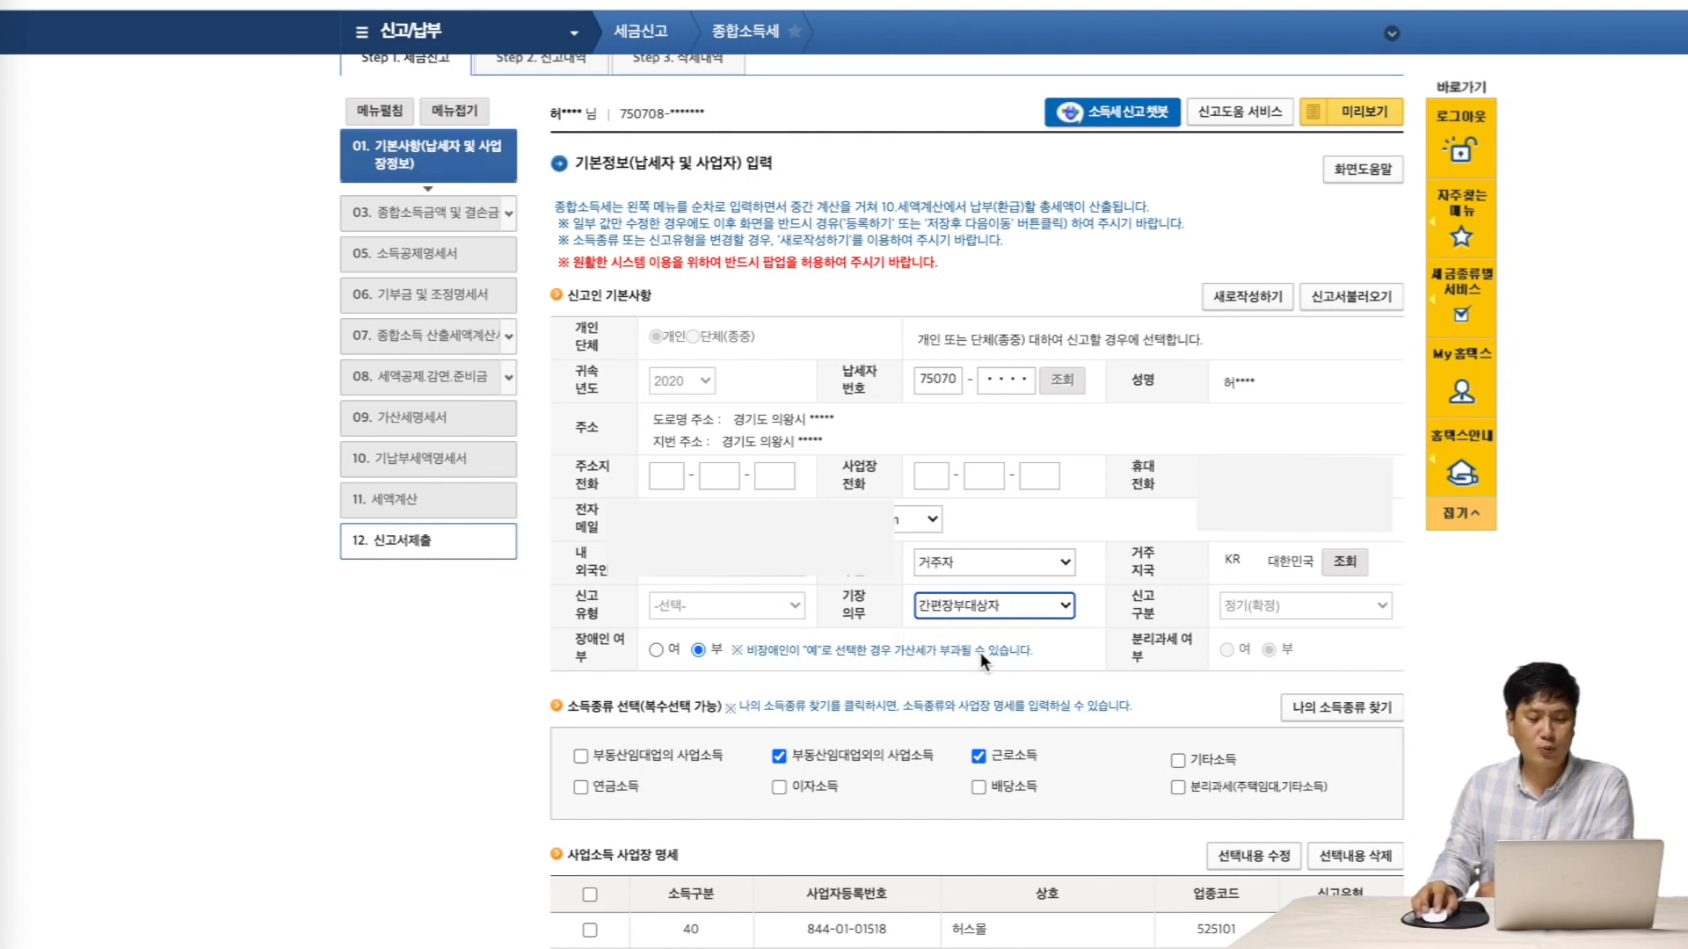
- In the business income details, set the bookkeeping duty to 간편장부대상자 and the filing type (신고유형) to 단순경비율, and register the business
{"action": "scroll", "coordinate": [980, 653], "scroll_direction": "down", "scroll_amount": 6}
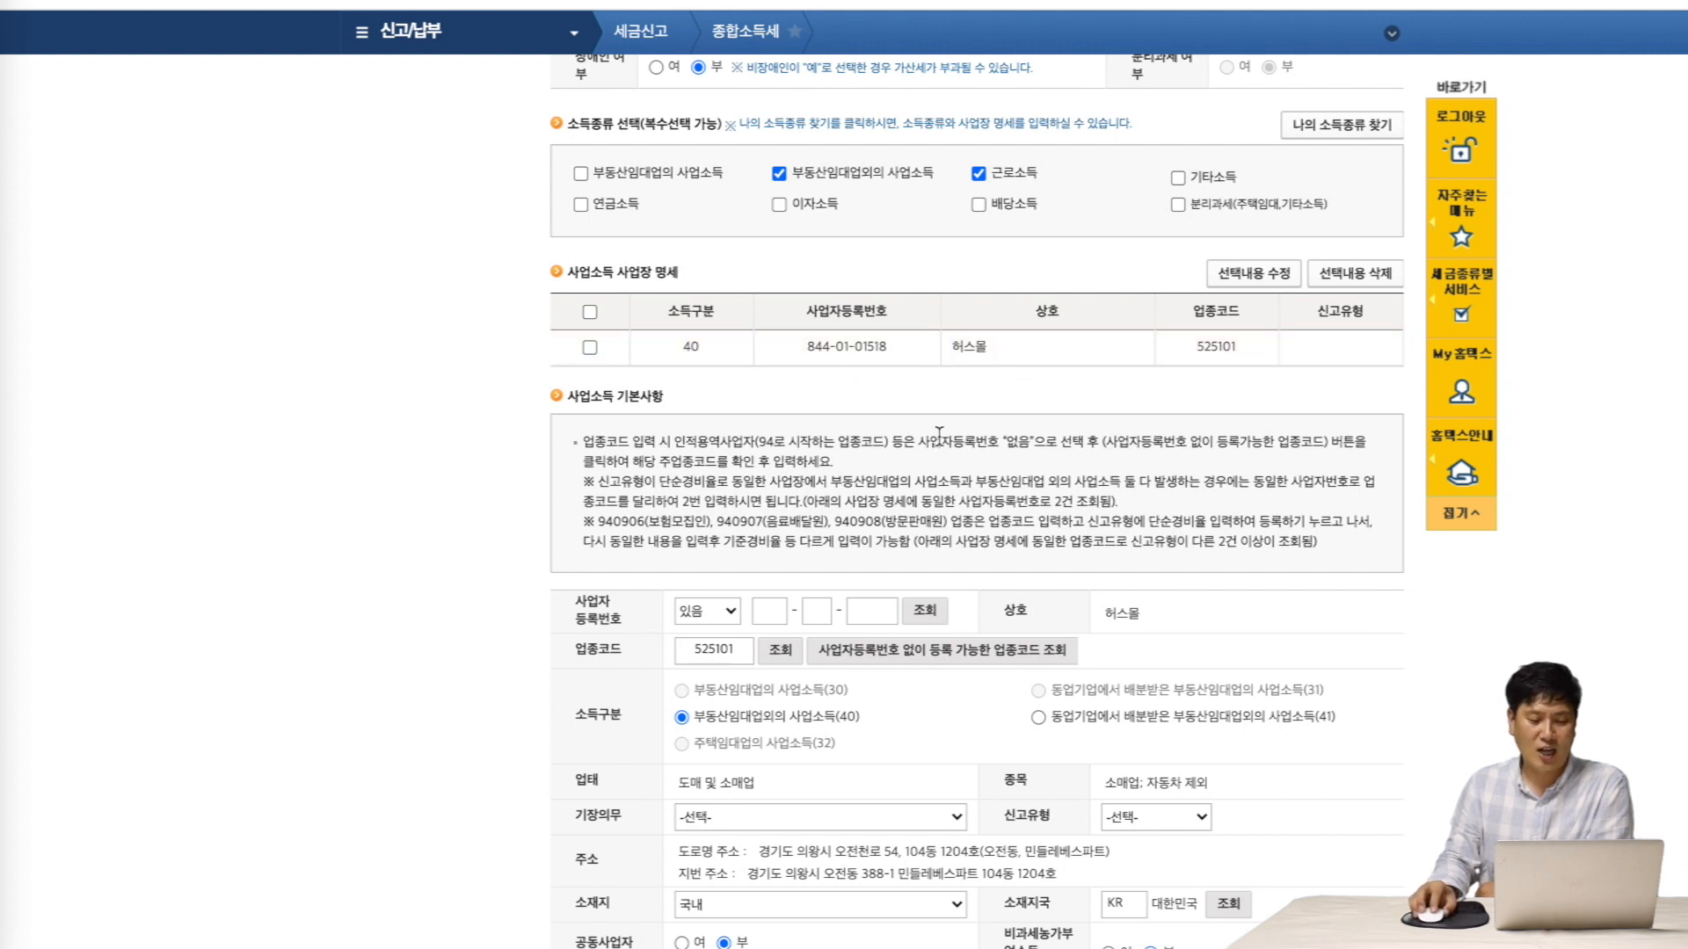
{"action": "scroll", "coordinate": [923, 452], "scroll_direction": "down", "scroll_amount": 2}
{"action": "scroll", "coordinate": [923, 455], "scroll_direction": "down", "scroll_amount": 1}
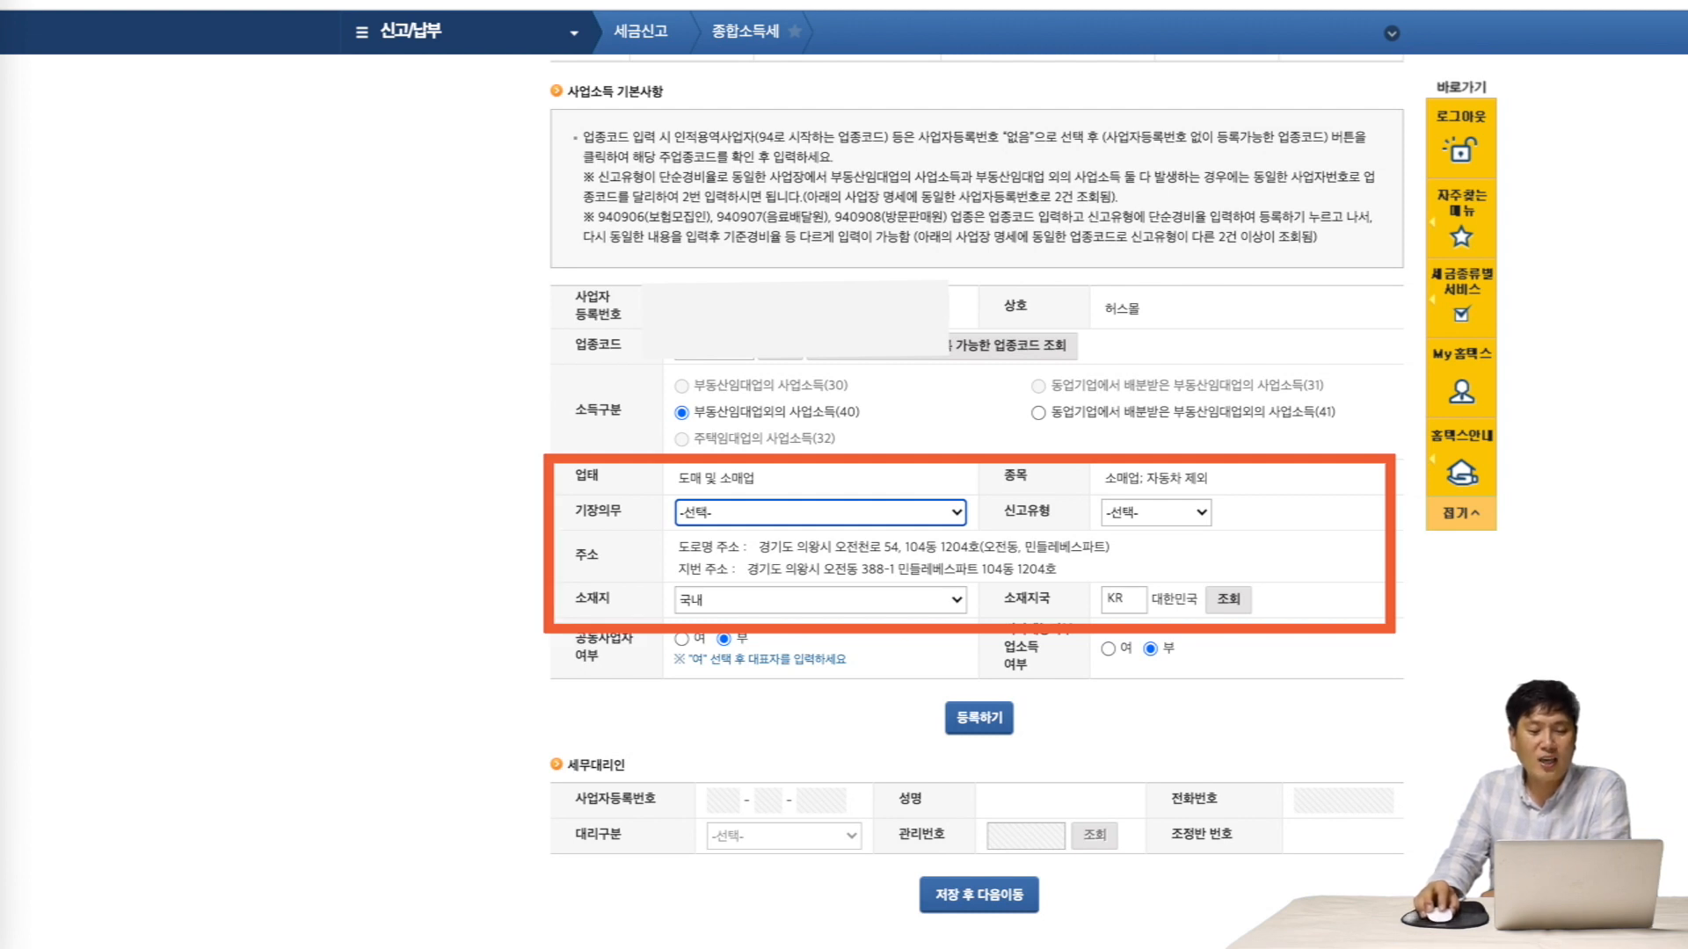
{"action": "left_click", "coordinate": [904, 510]}
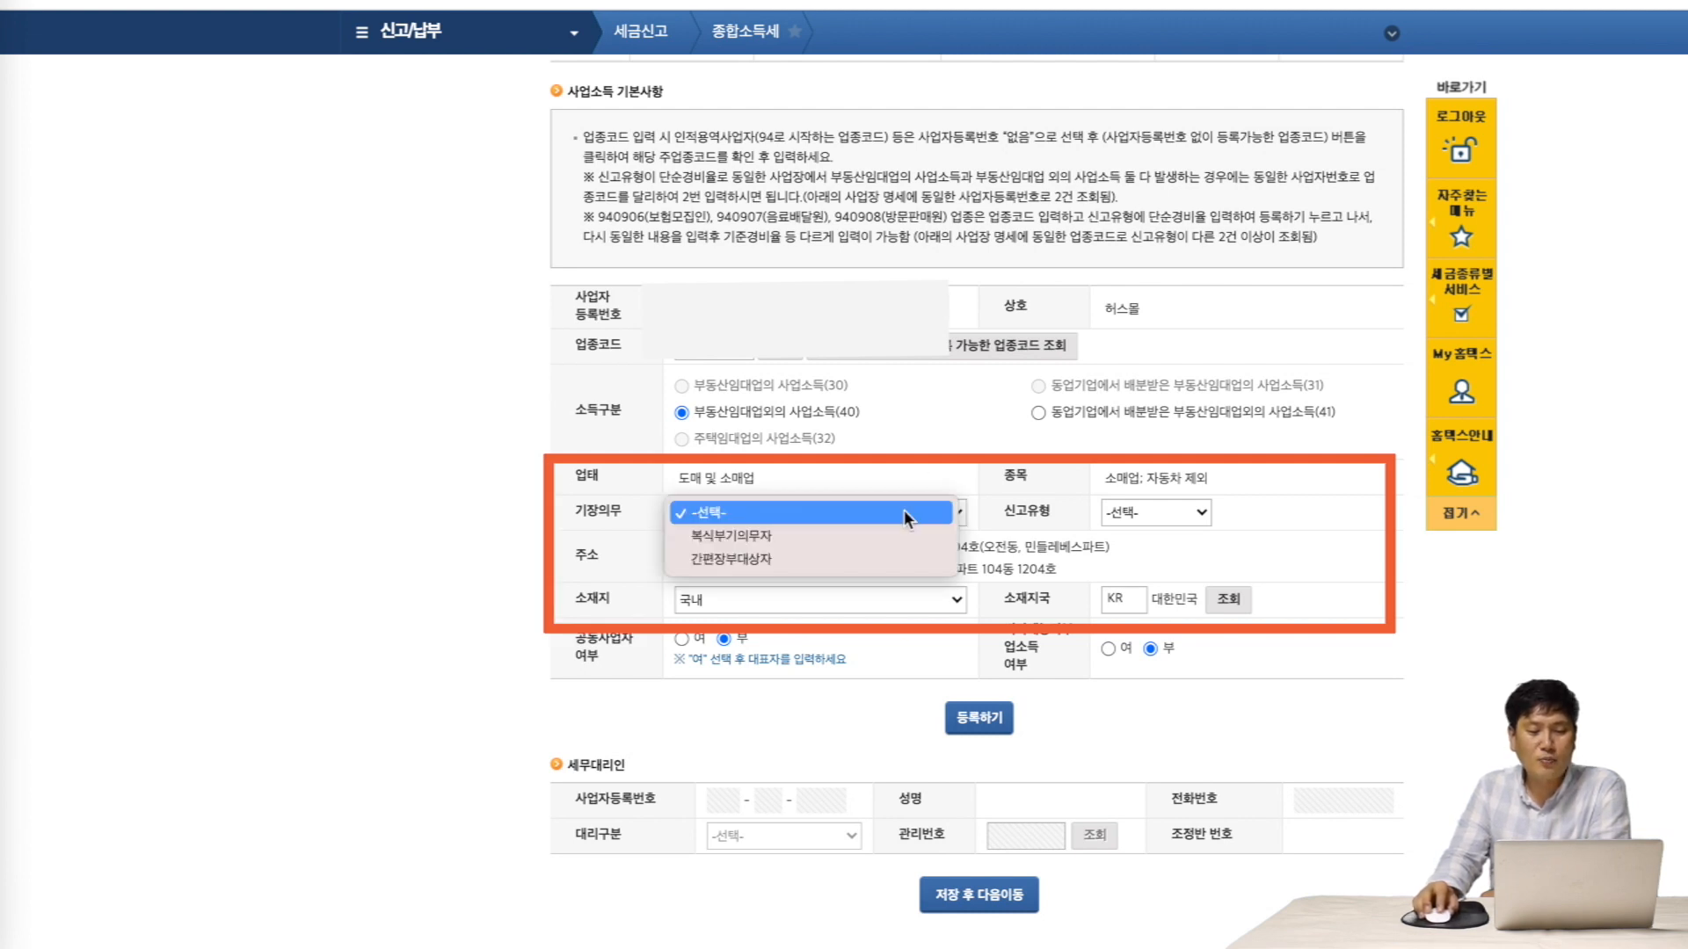
{"action": "left_click", "coordinate": [785, 559]}
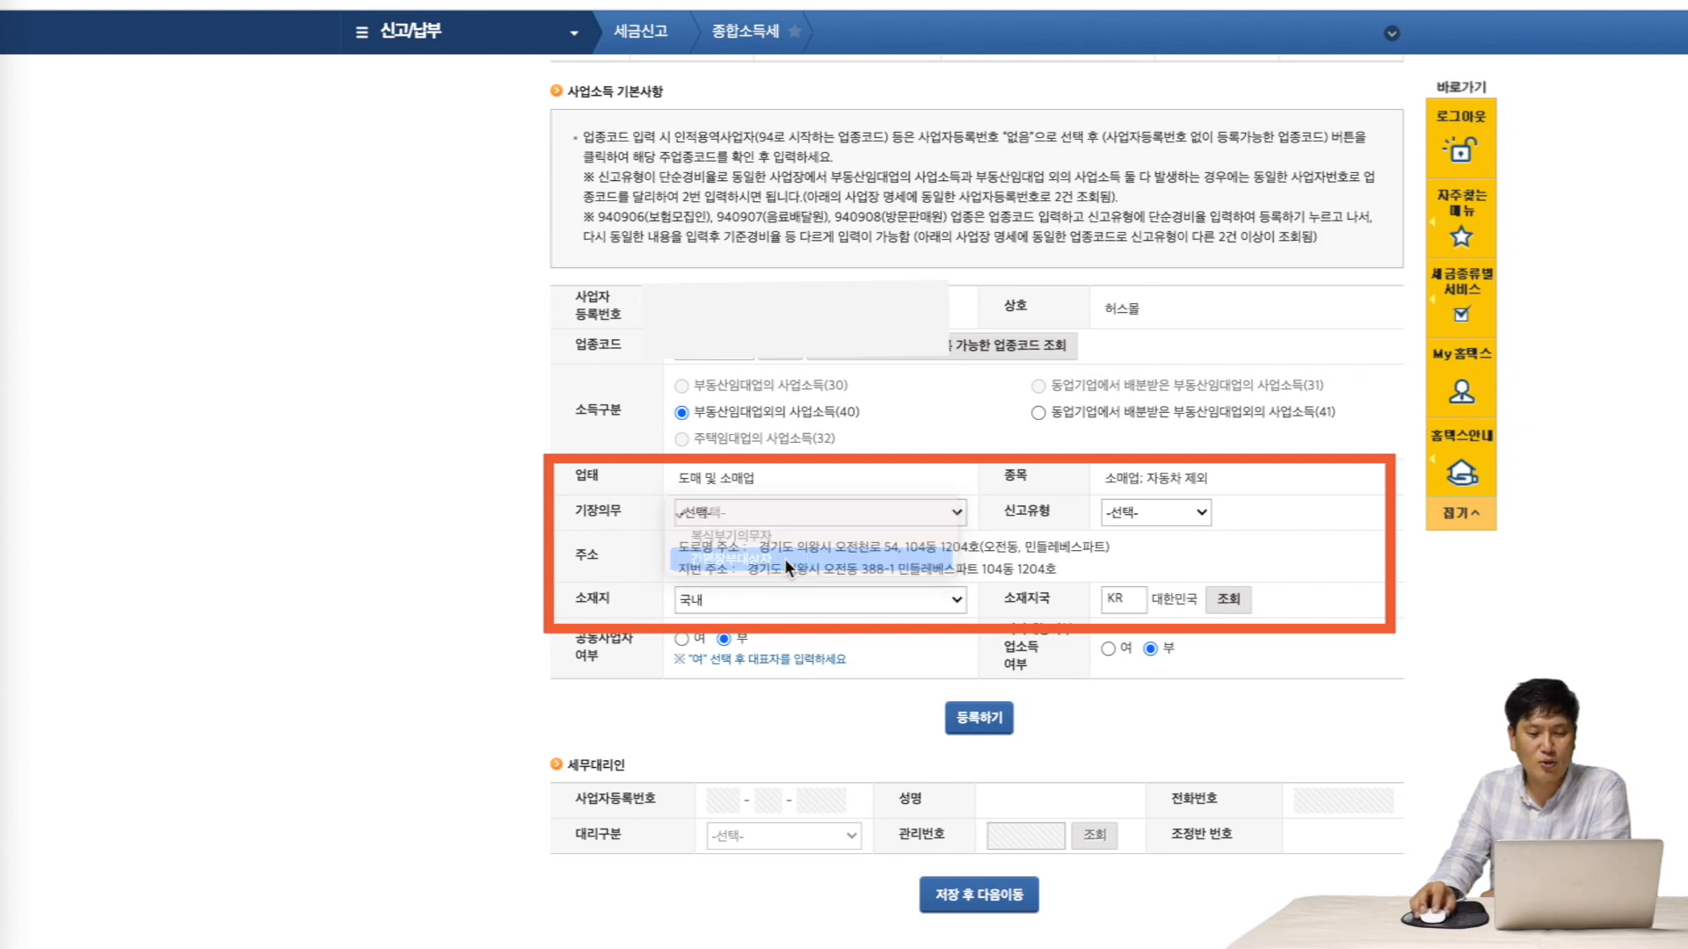
{"action": "left_click", "coordinate": [1200, 512]}
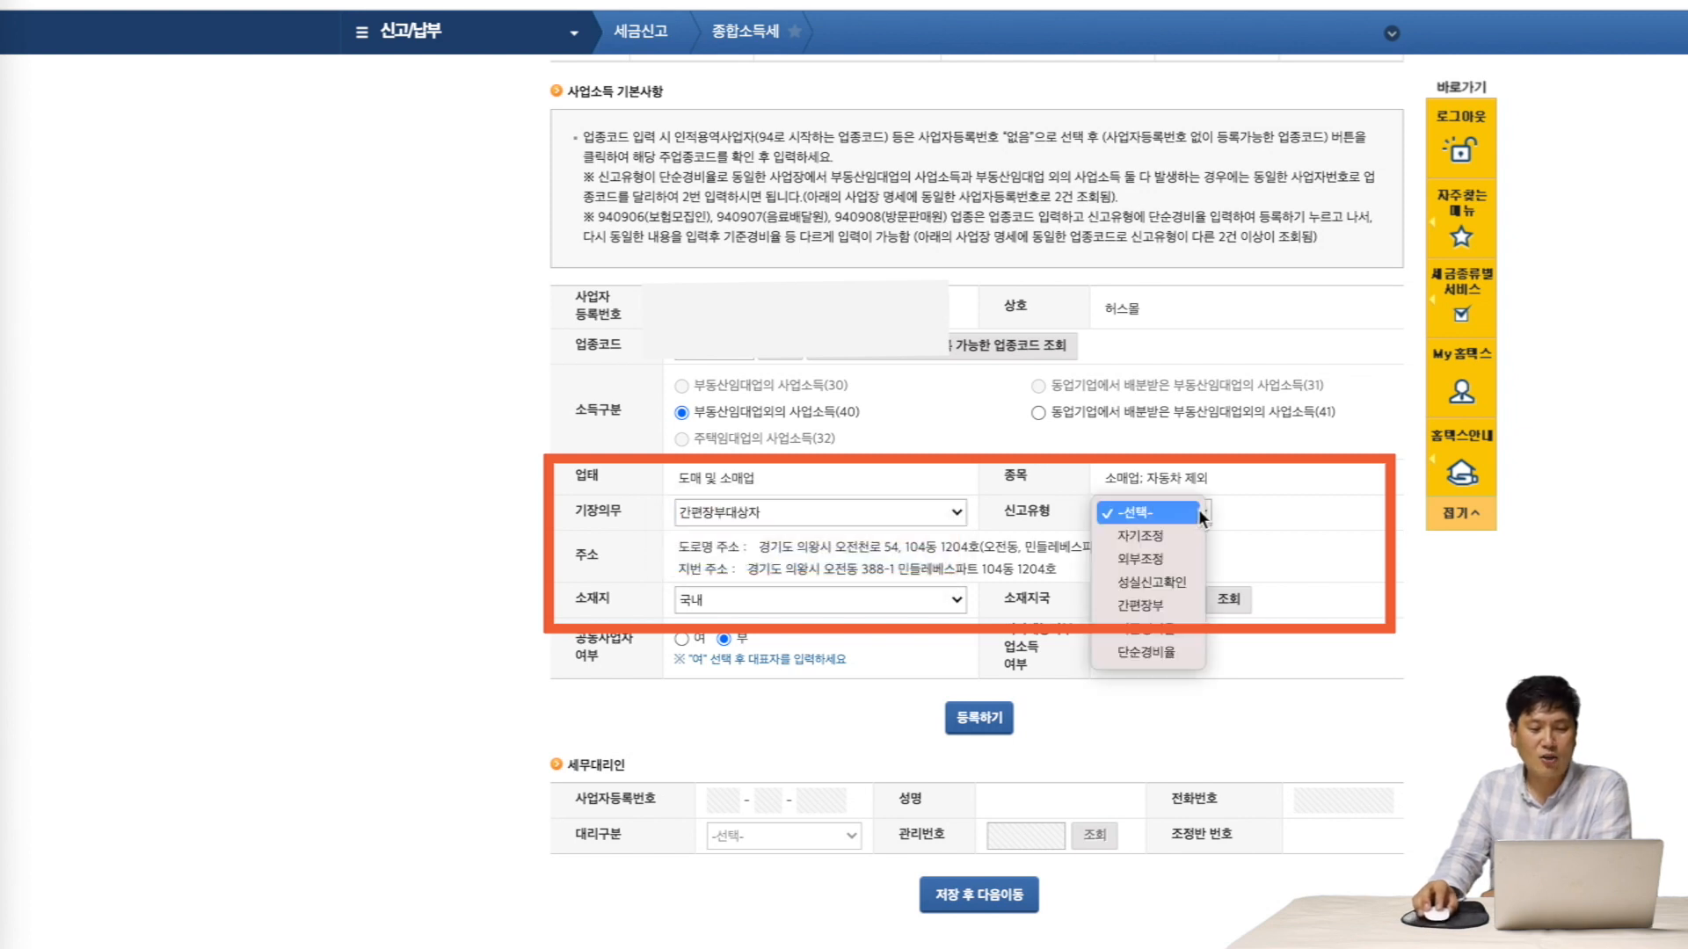
{"action": "left_click", "coordinate": [1164, 656]}
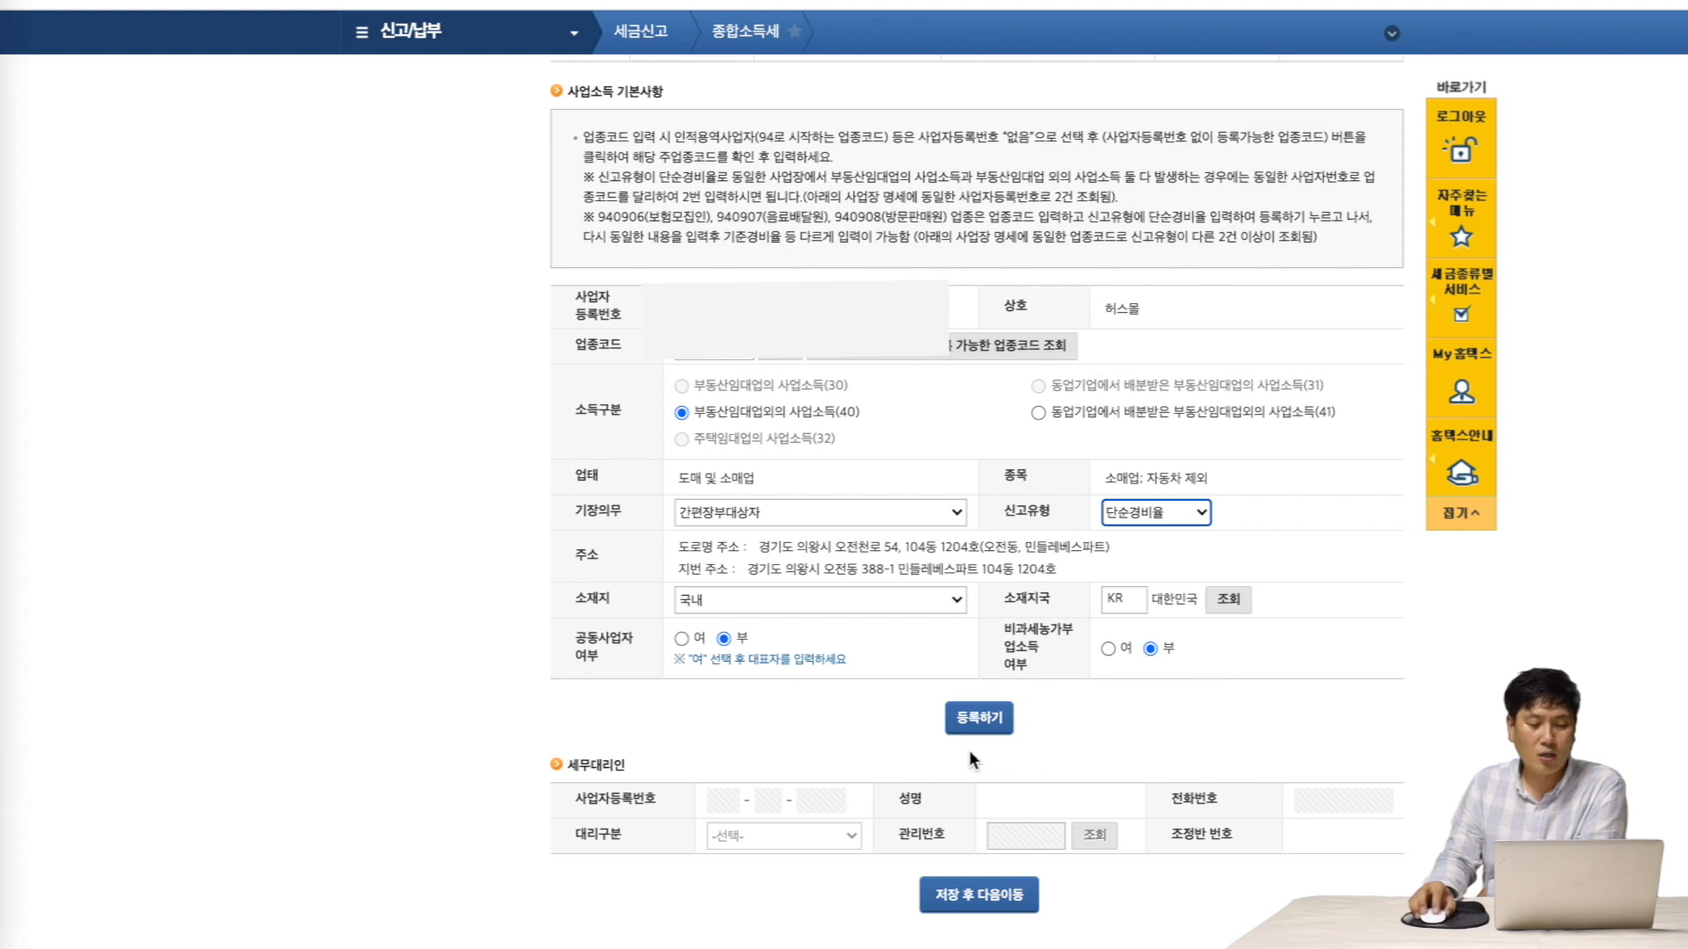
{"action": "left_click", "coordinate": [981, 727]}
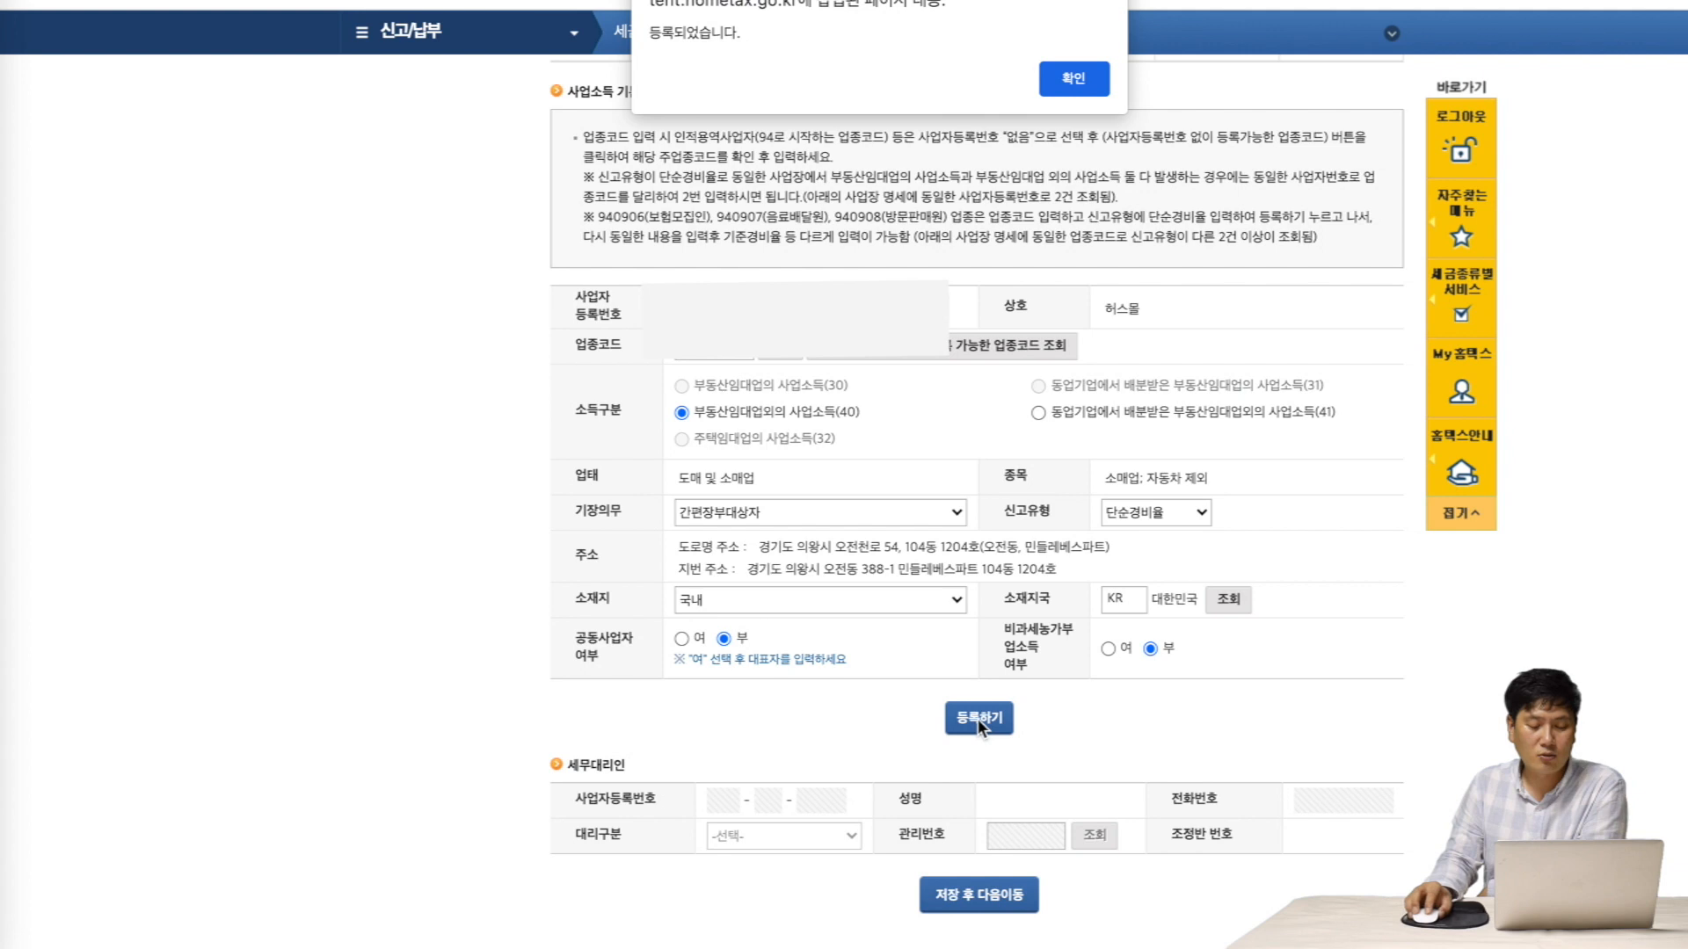
{"action": "left_click", "coordinate": [1086, 77]}
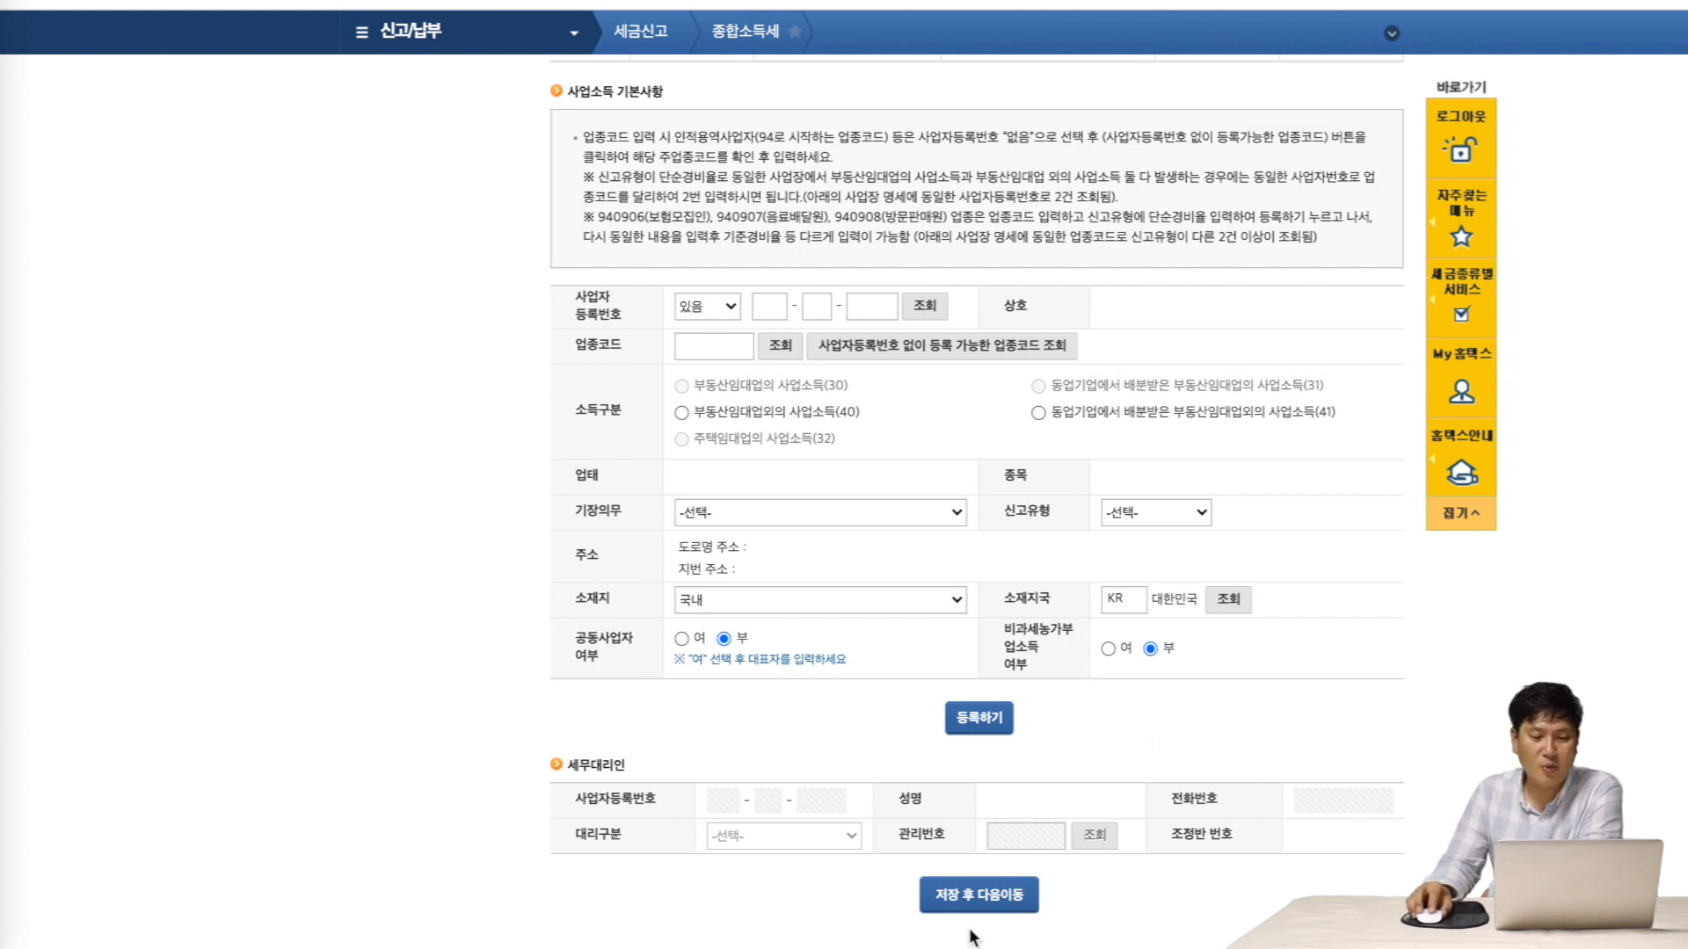
- Save the basic information and continue to the simple expense rate business income statement (단순경비율 사업소득명세서)
{"action": "left_click", "coordinate": [984, 904]}
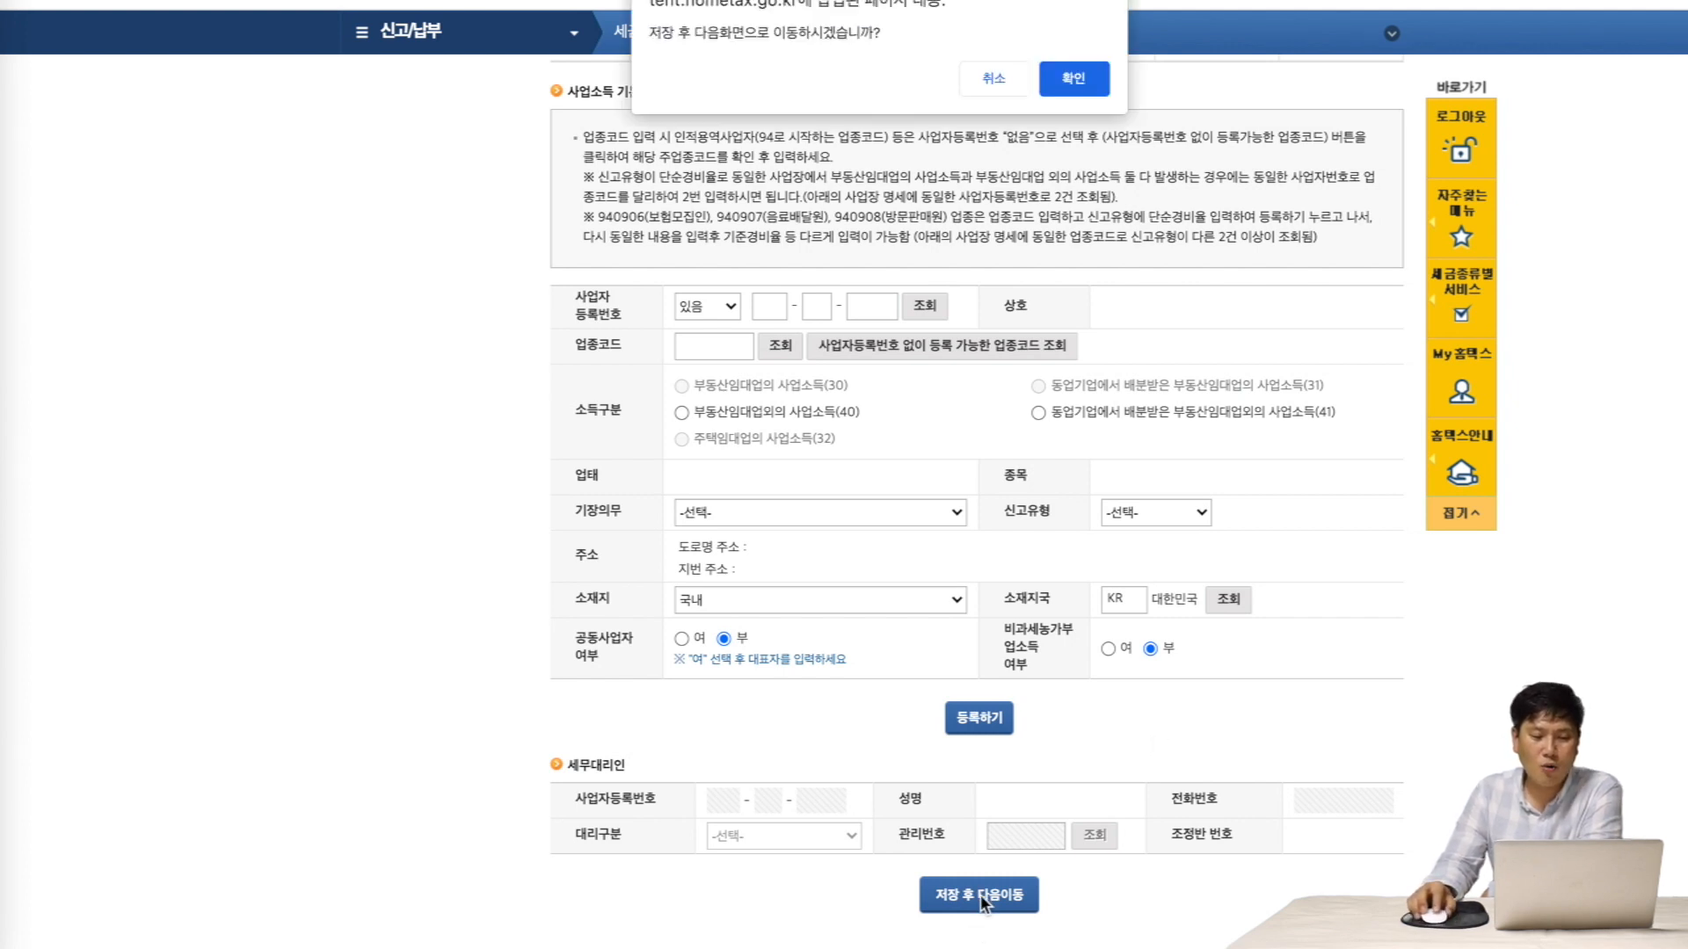
{"action": "left_click", "coordinate": [1081, 79]}
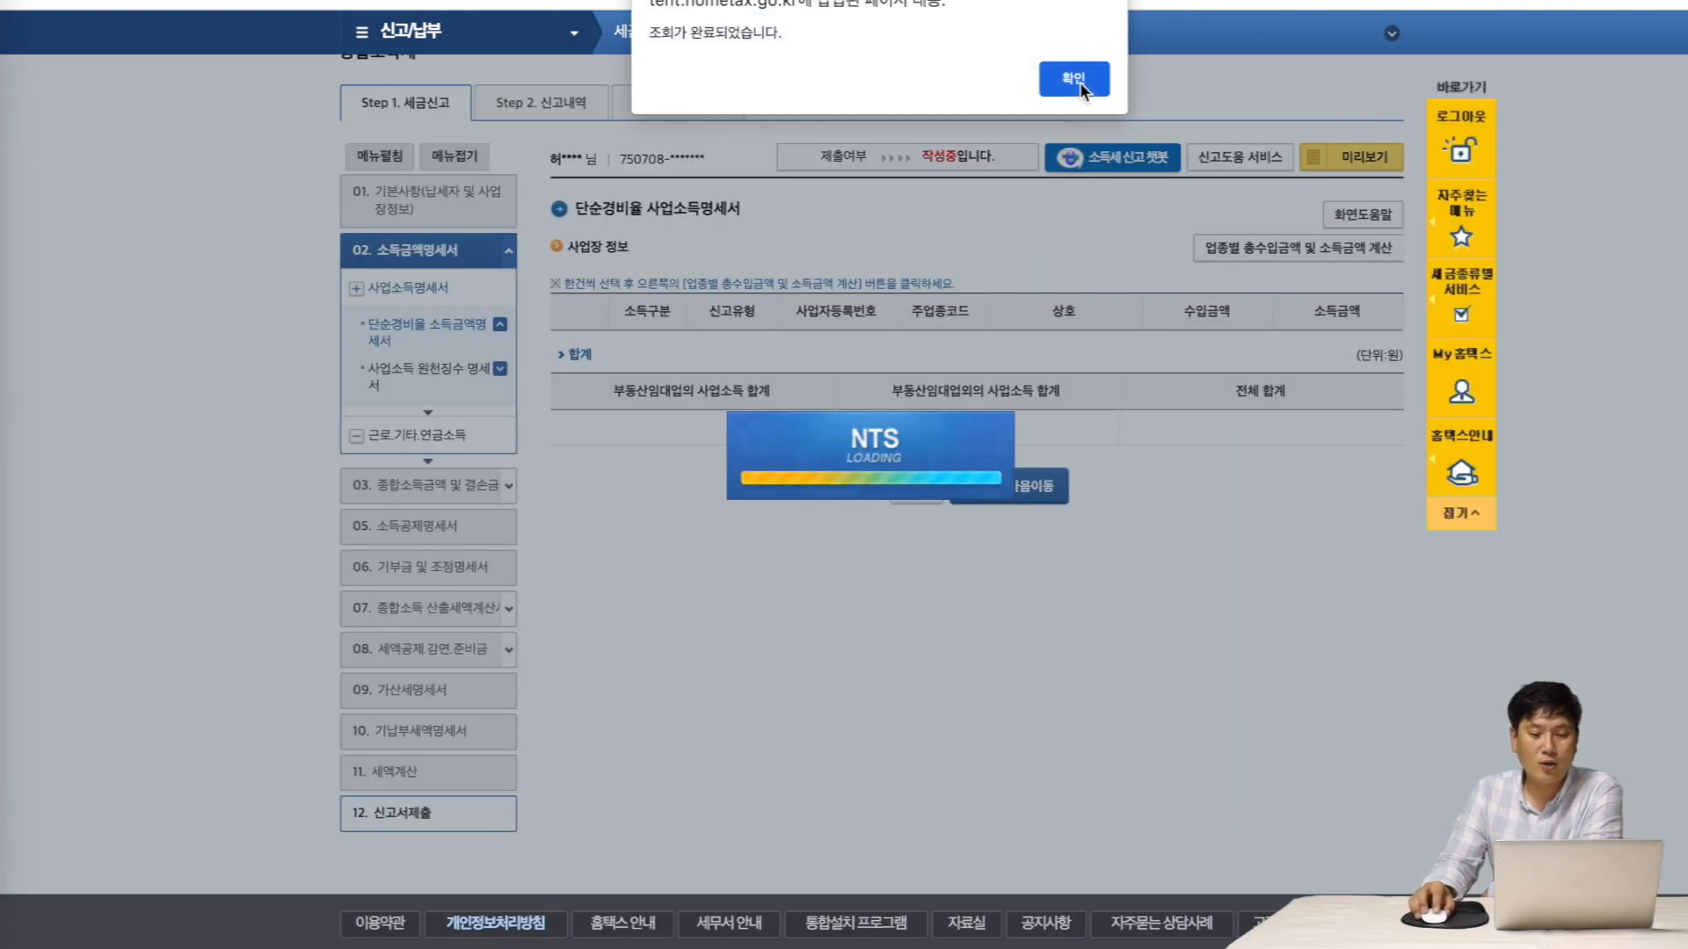
{"action": "left_click", "coordinate": [1077, 80]}
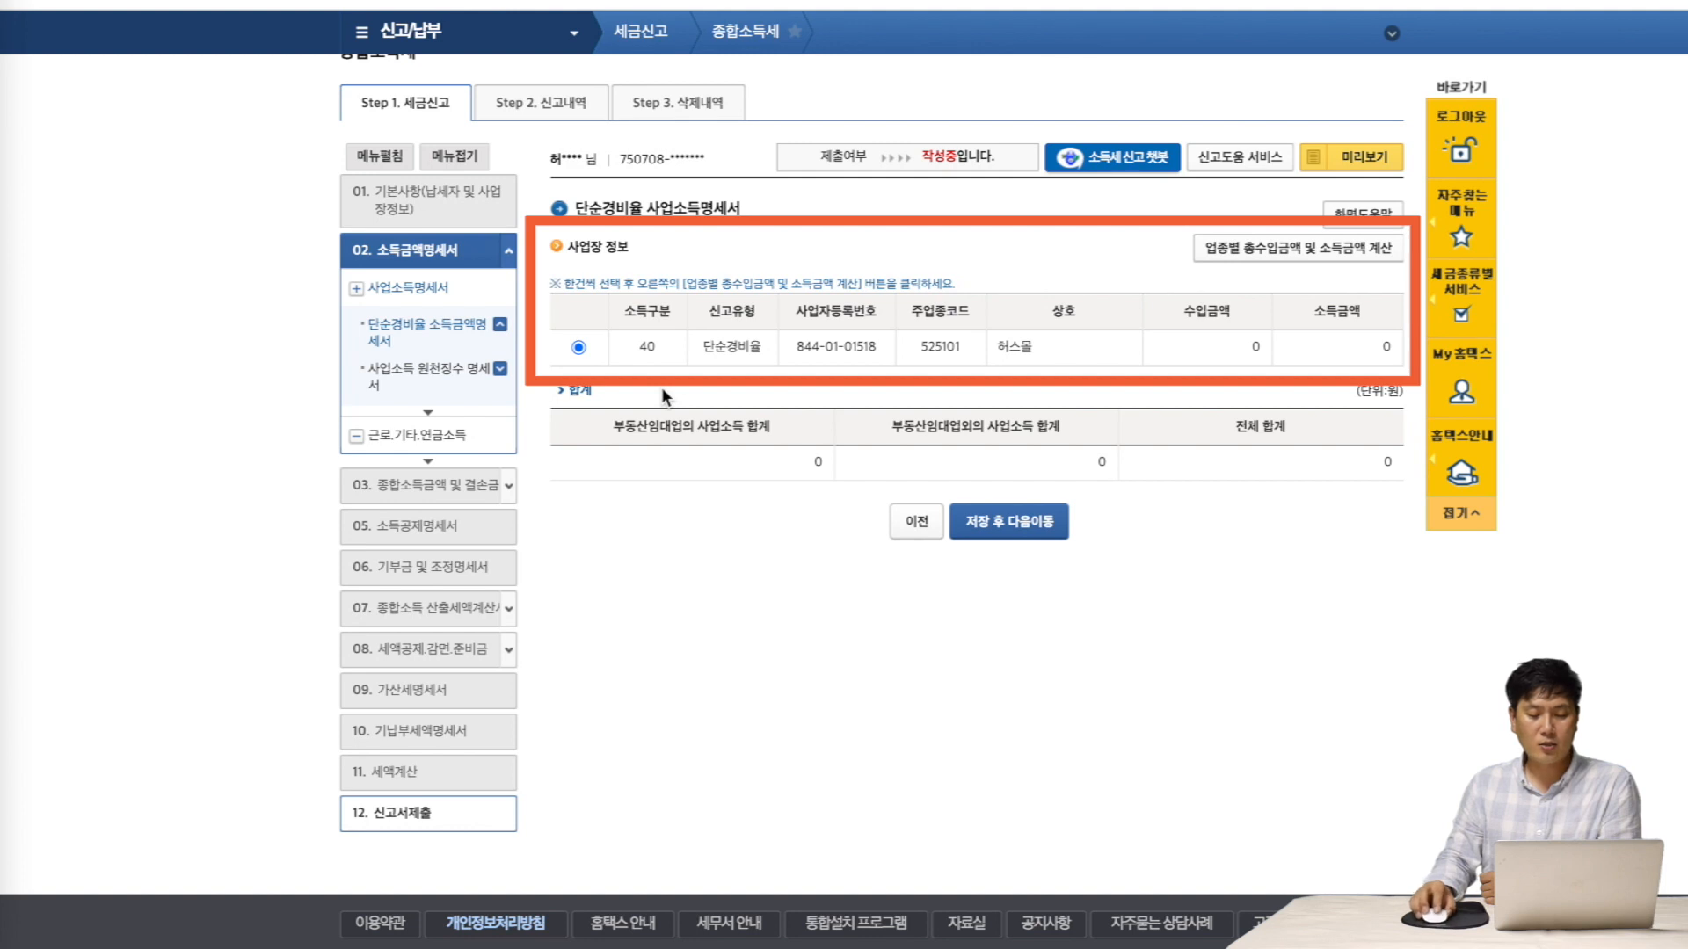
- Apply the provided total revenue and the non-owned premises answer (일반율) to the business's income calculation, then register and save the entry
{"action": "left_click", "coordinate": [1274, 250]}
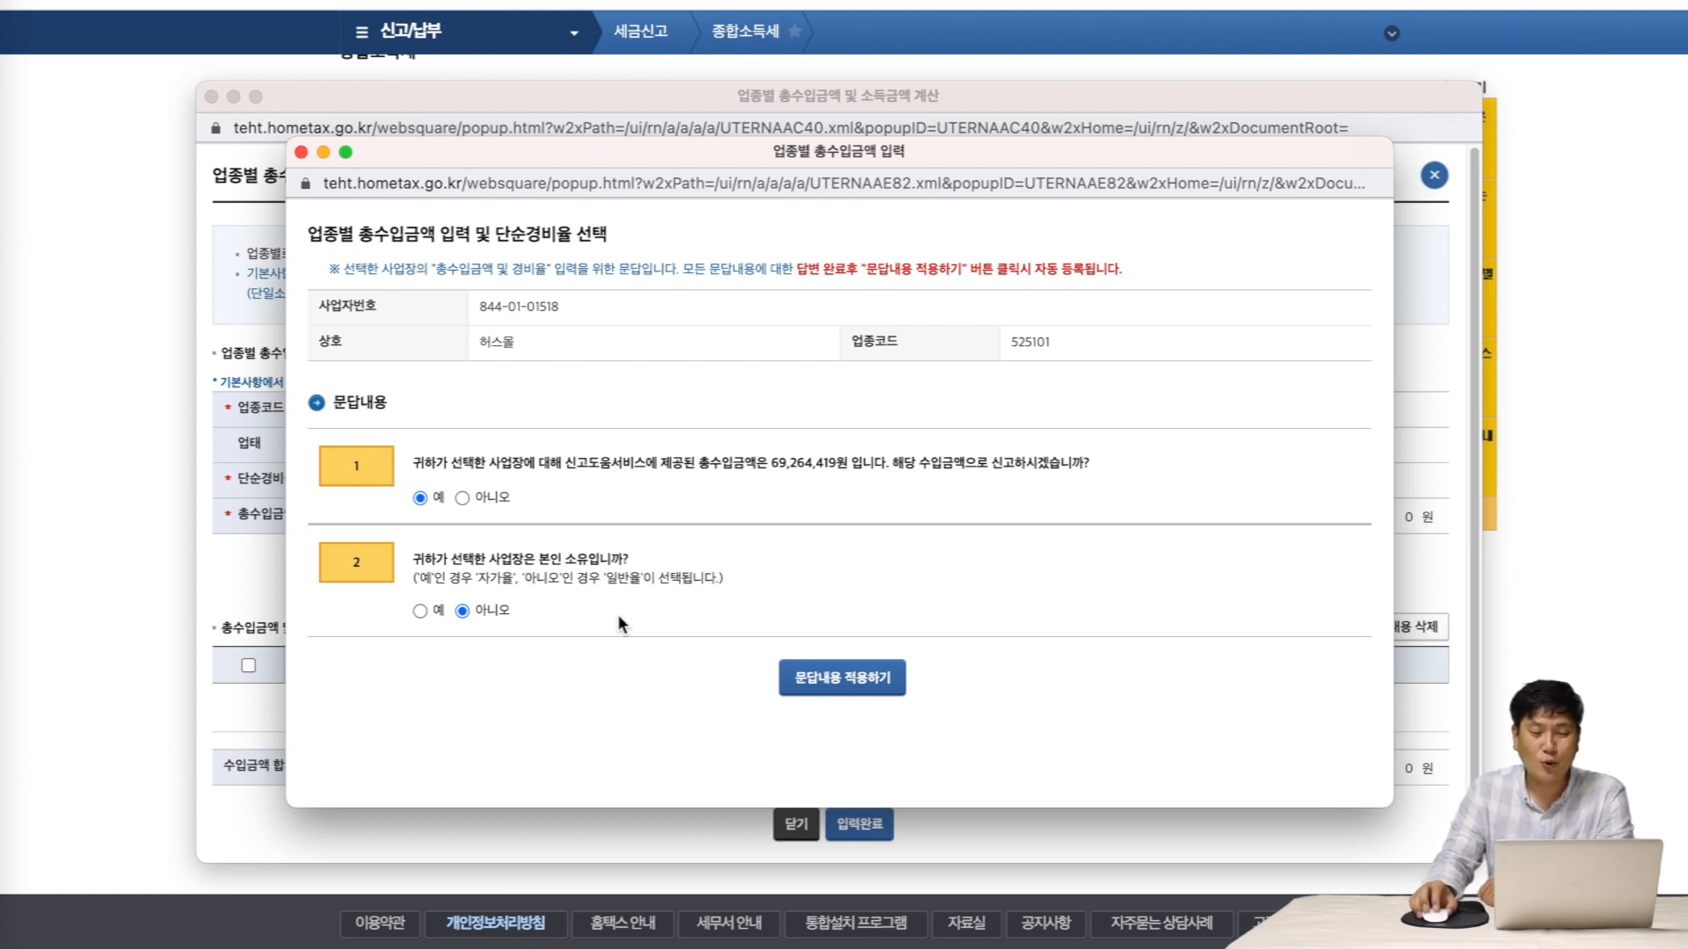
{"action": "left_click", "coordinate": [842, 679]}
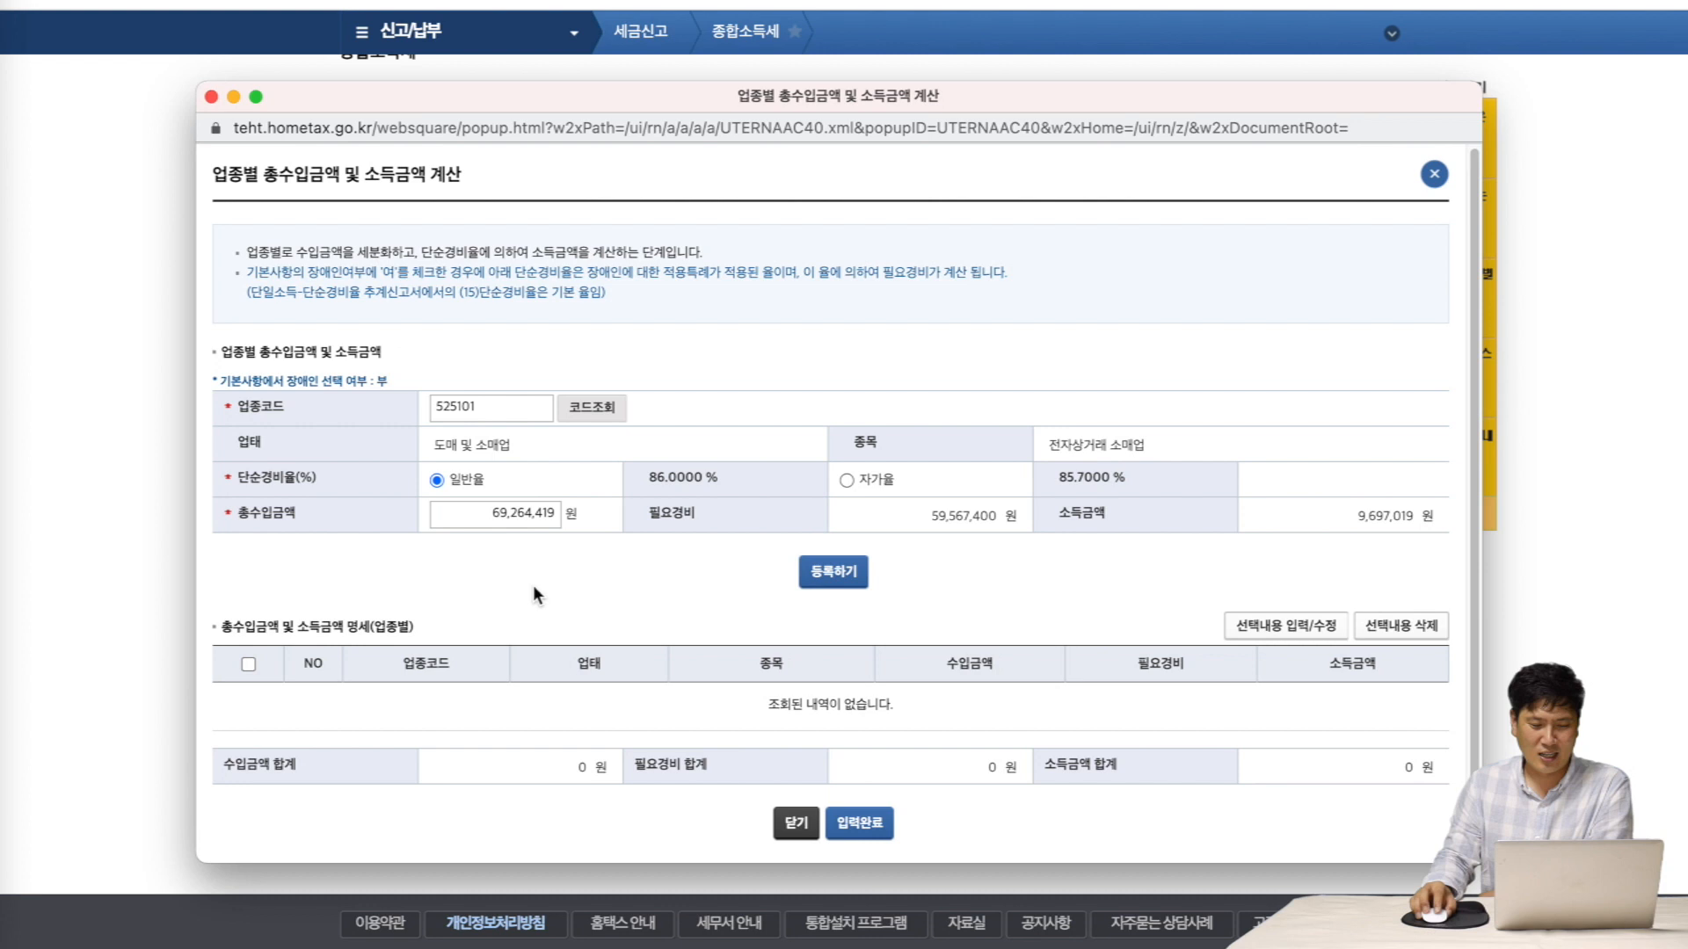
{"action": "left_click", "coordinate": [844, 580]}
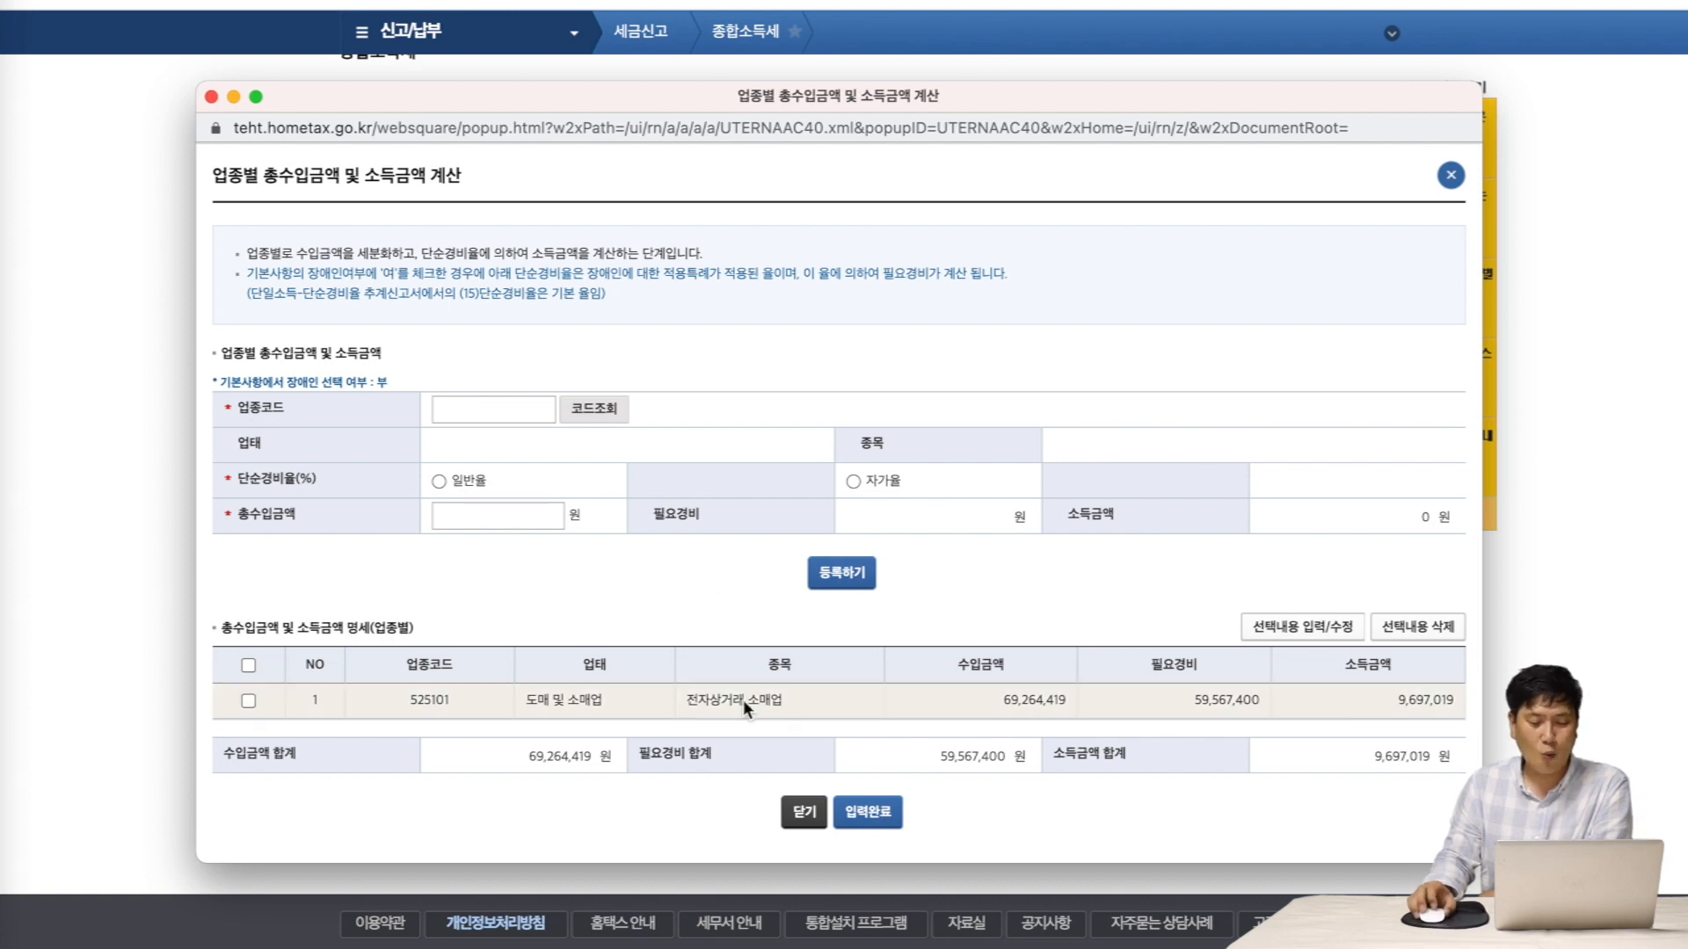
{"action": "left_click", "coordinate": [871, 812]}
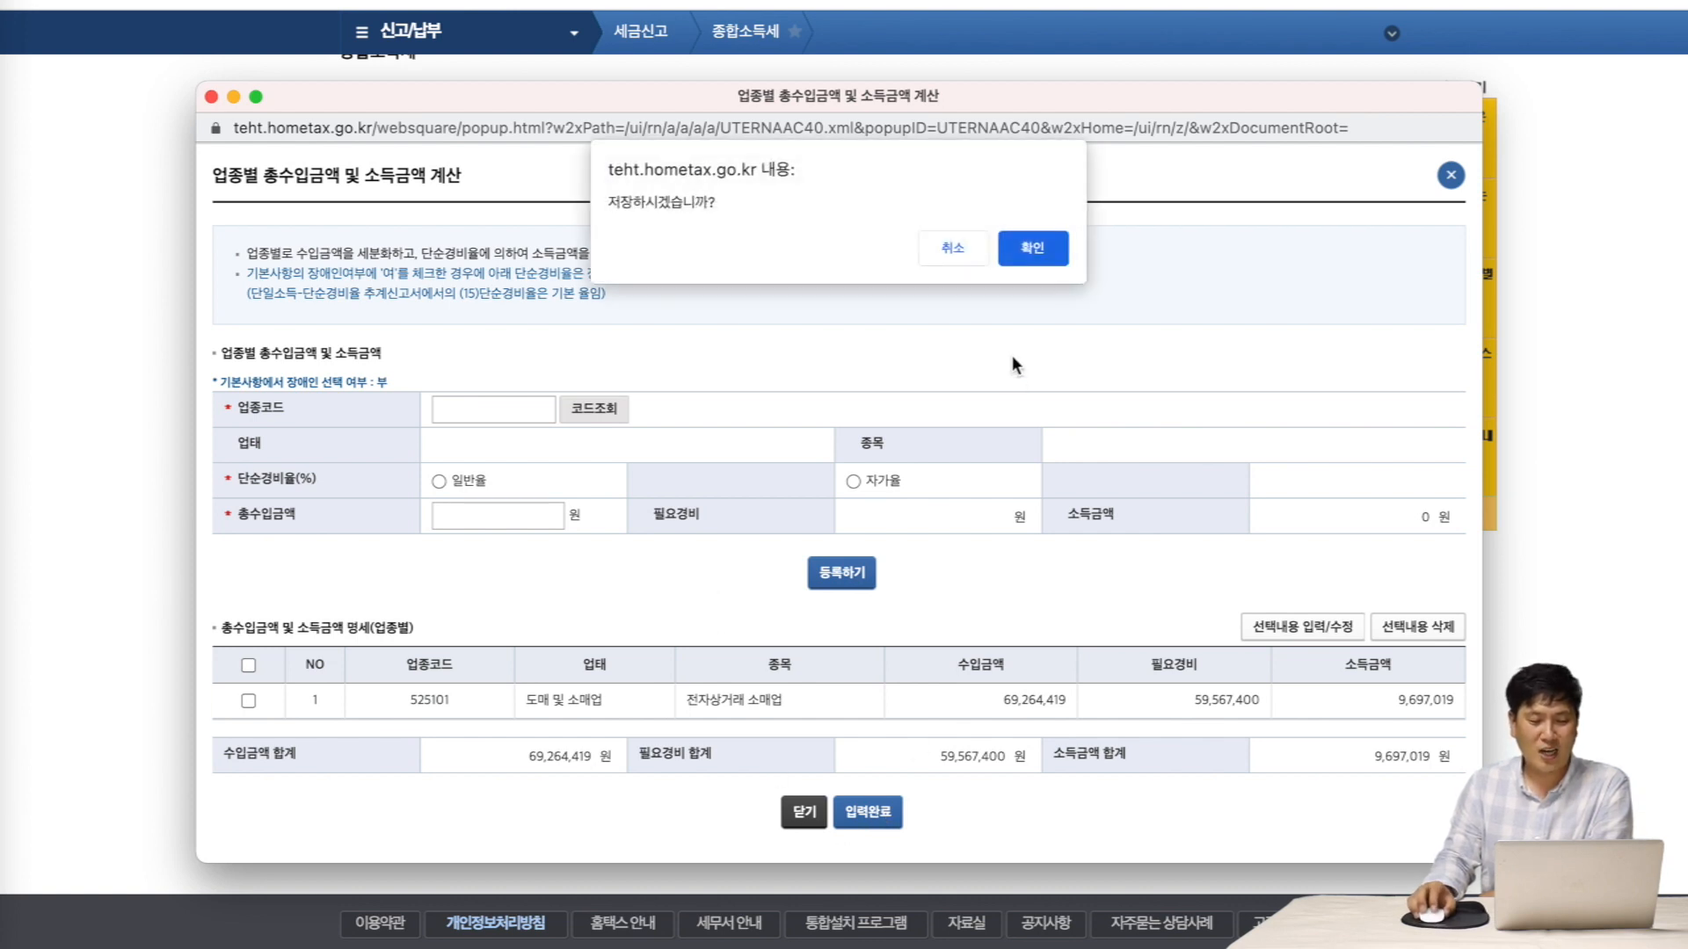
{"action": "left_click", "coordinate": [1033, 248]}
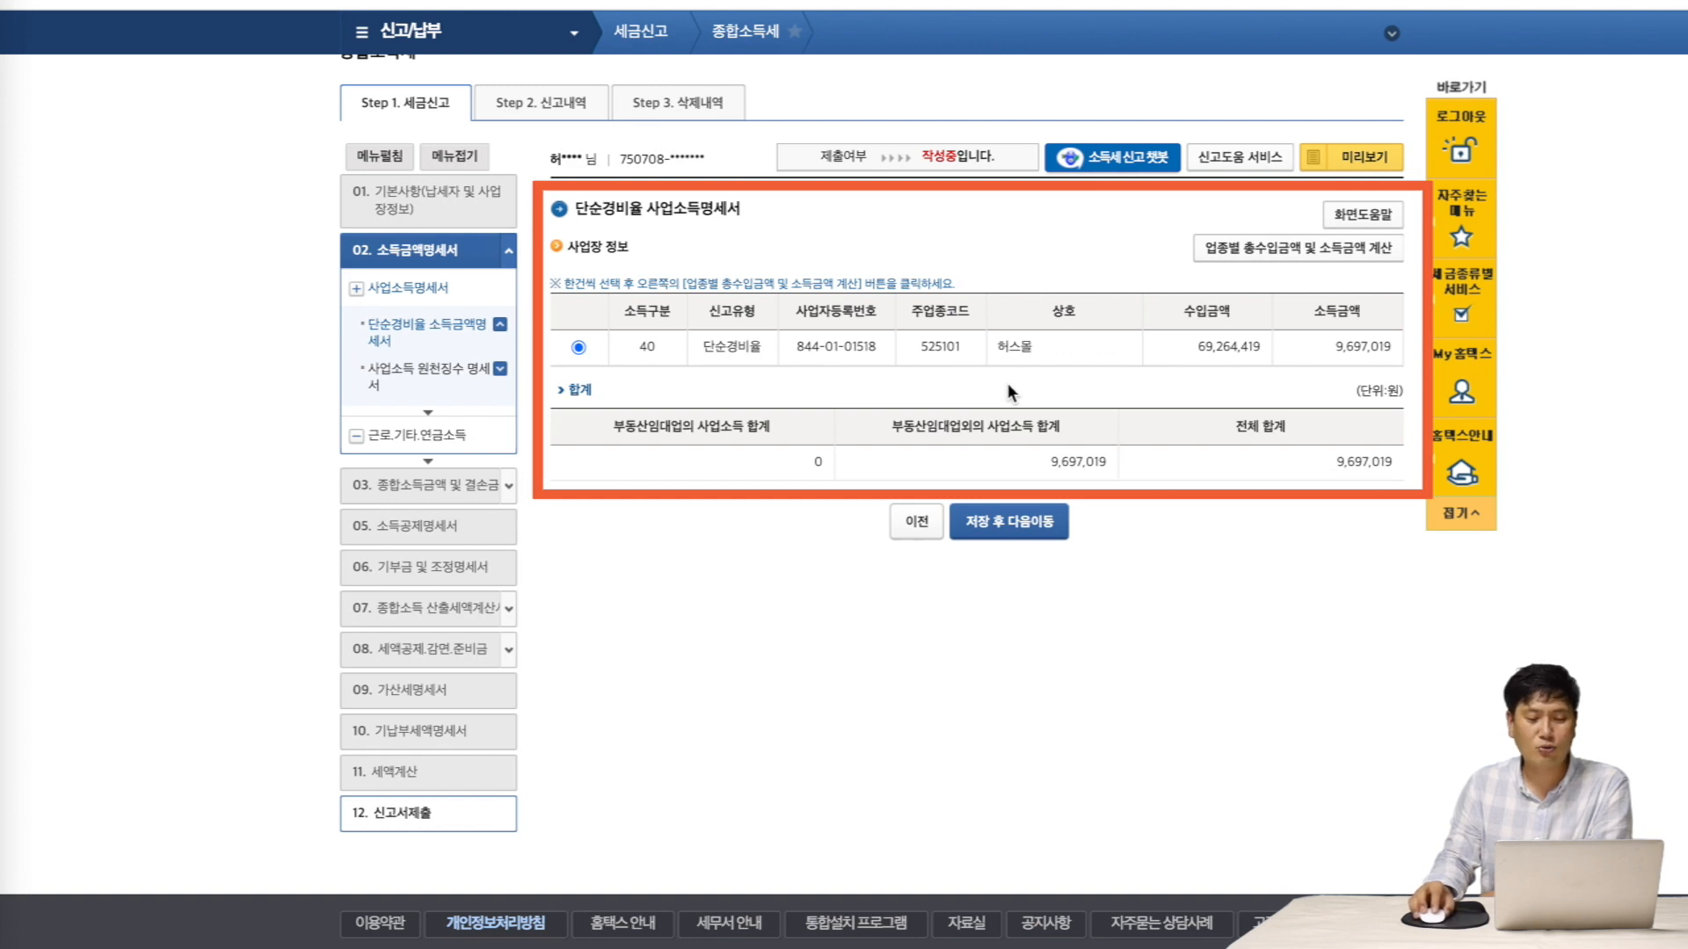
- Save the simple expense rate statement and continue to the business income and withholding tax statement (사업소득명세서 및 원천징수세액)
{"action": "left_click", "coordinate": [1008, 527]}
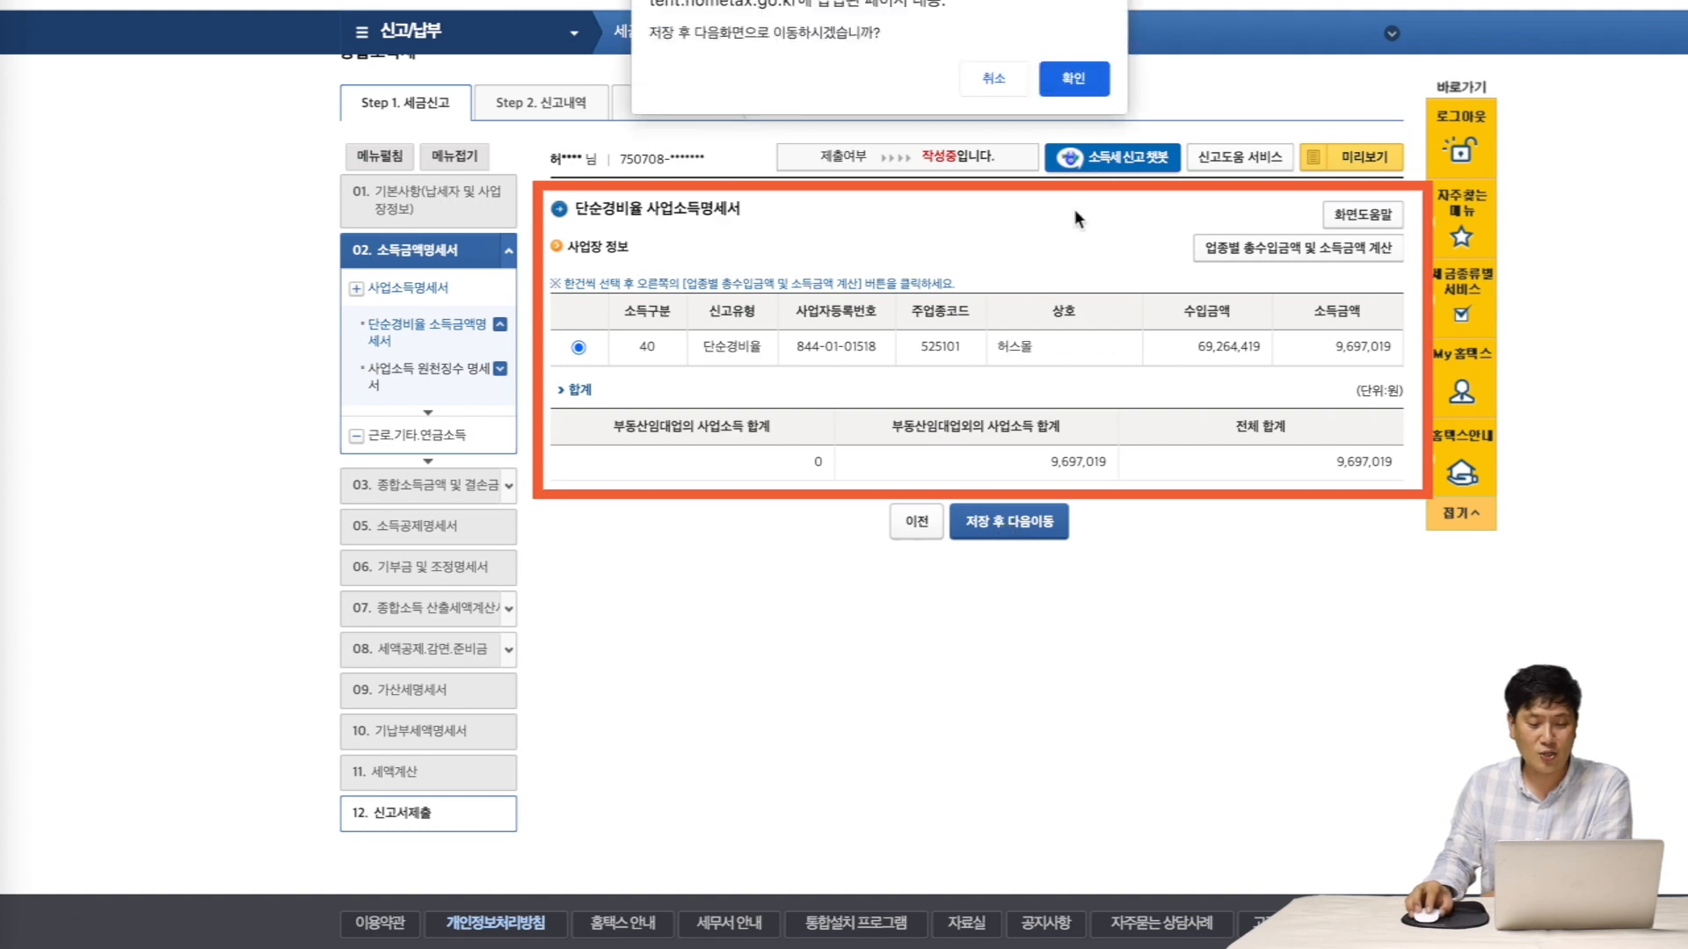
{"action": "left_click", "coordinate": [1076, 79]}
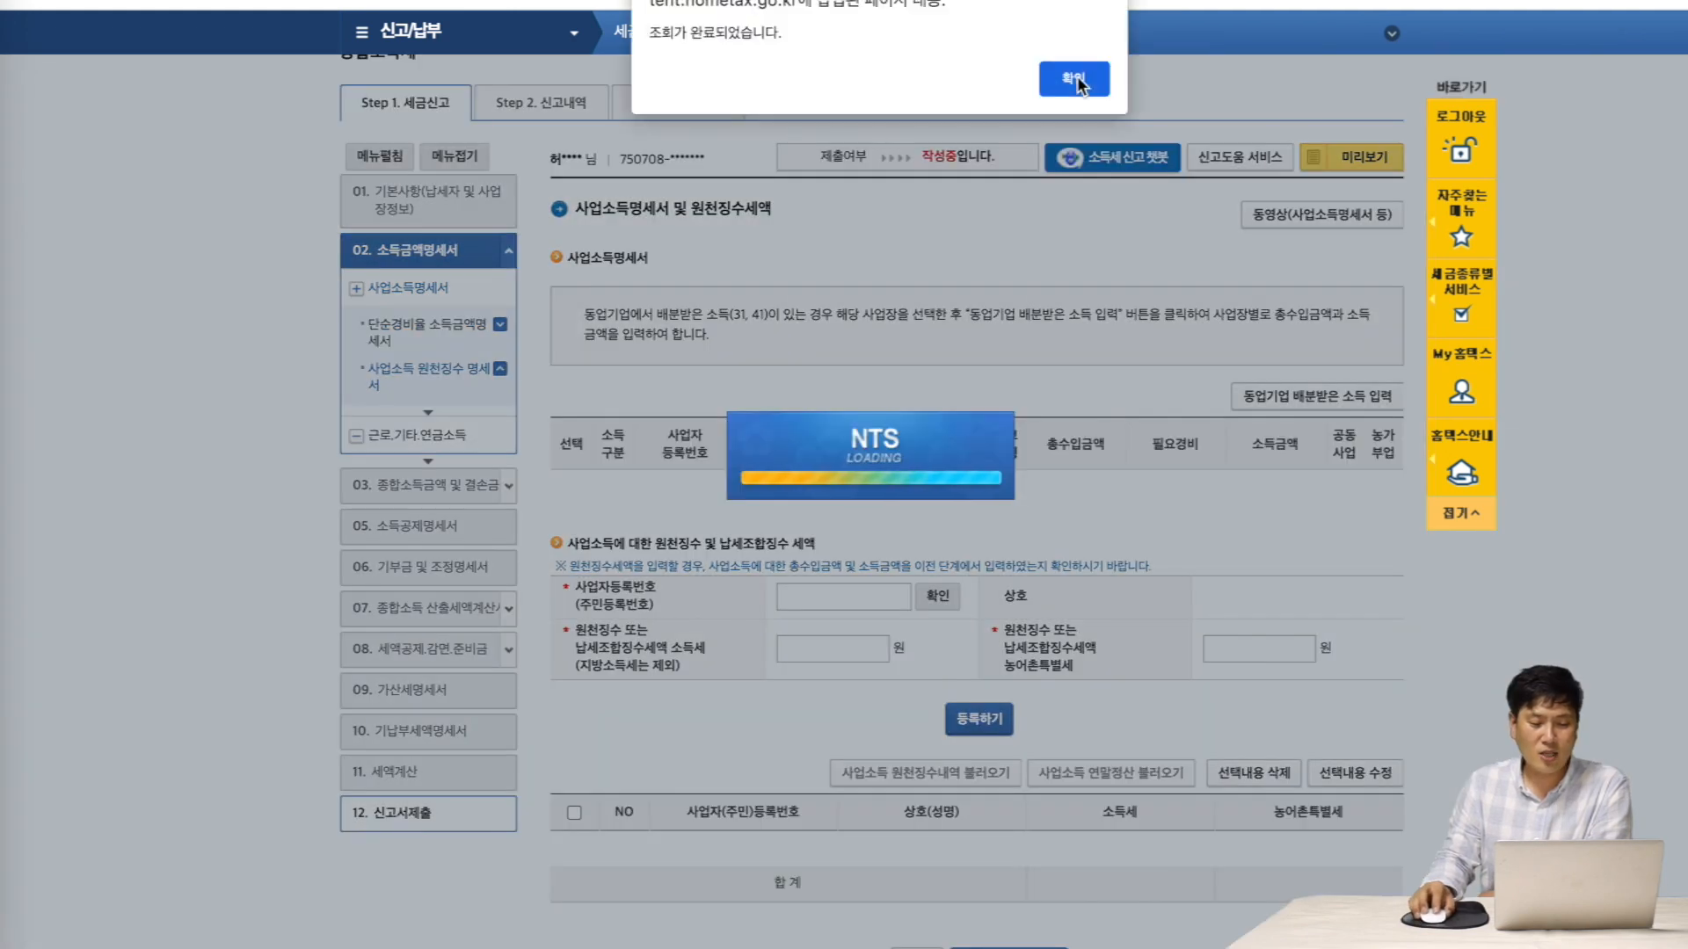
{"action": "left_click", "coordinate": [1079, 84]}
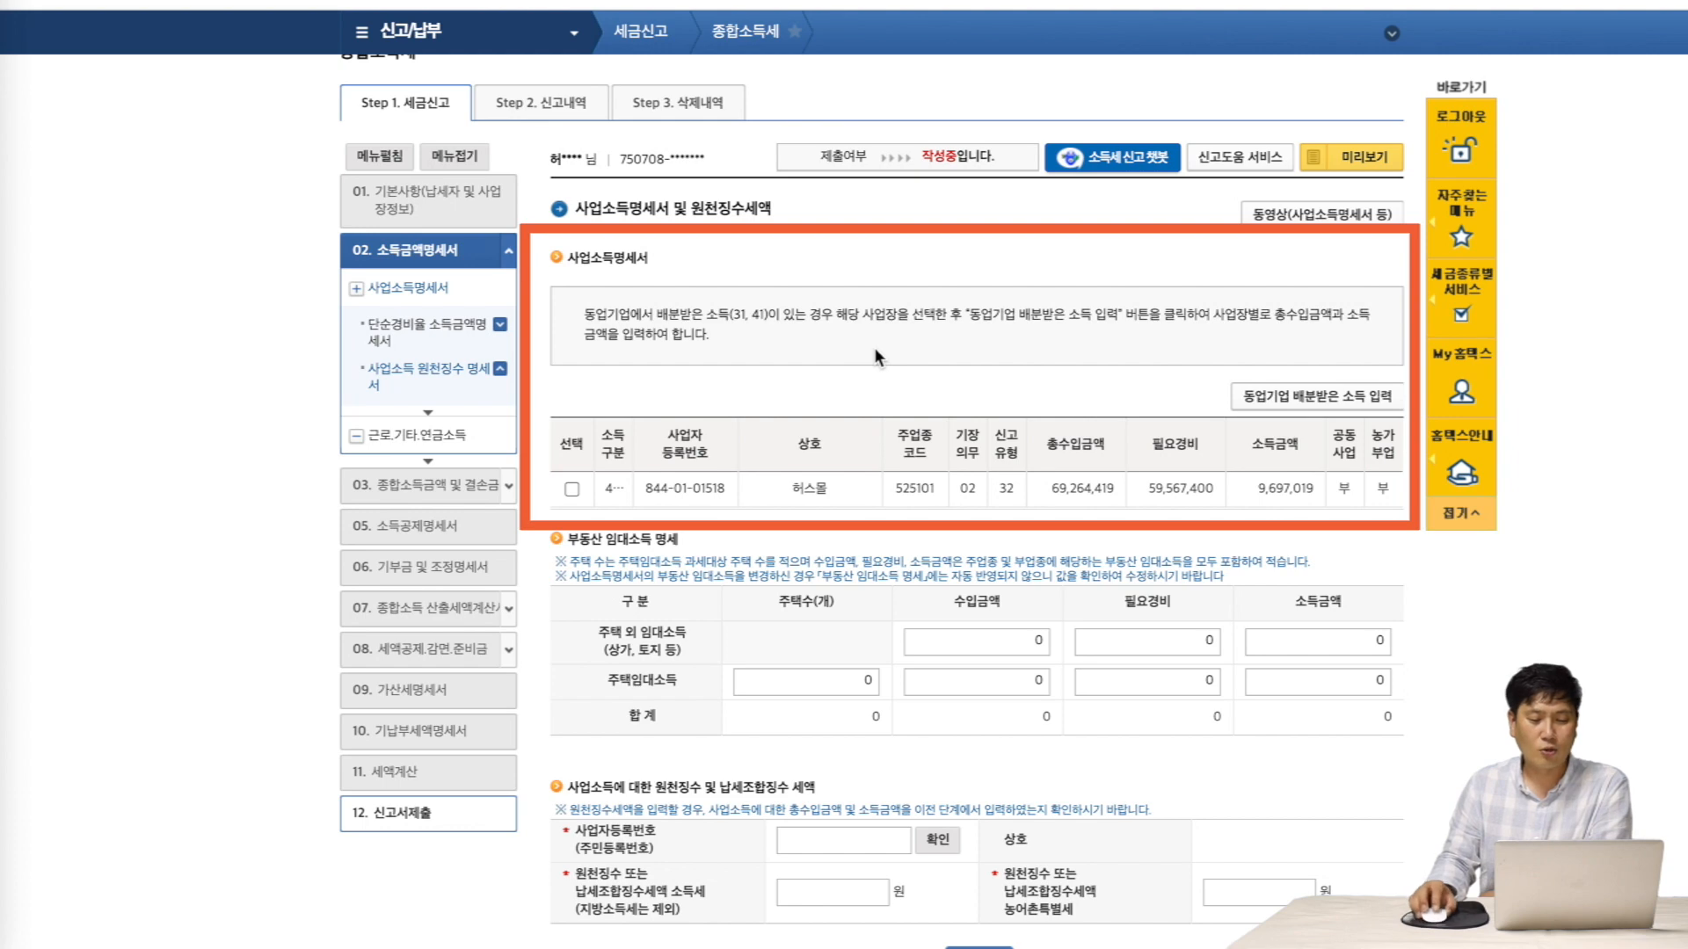
- Save the business income and withholding tax statement without additions and continue to loading wage, pension and other income
{"action": "scroll", "coordinate": [874, 347], "scroll_direction": "down", "scroll_amount": 5}
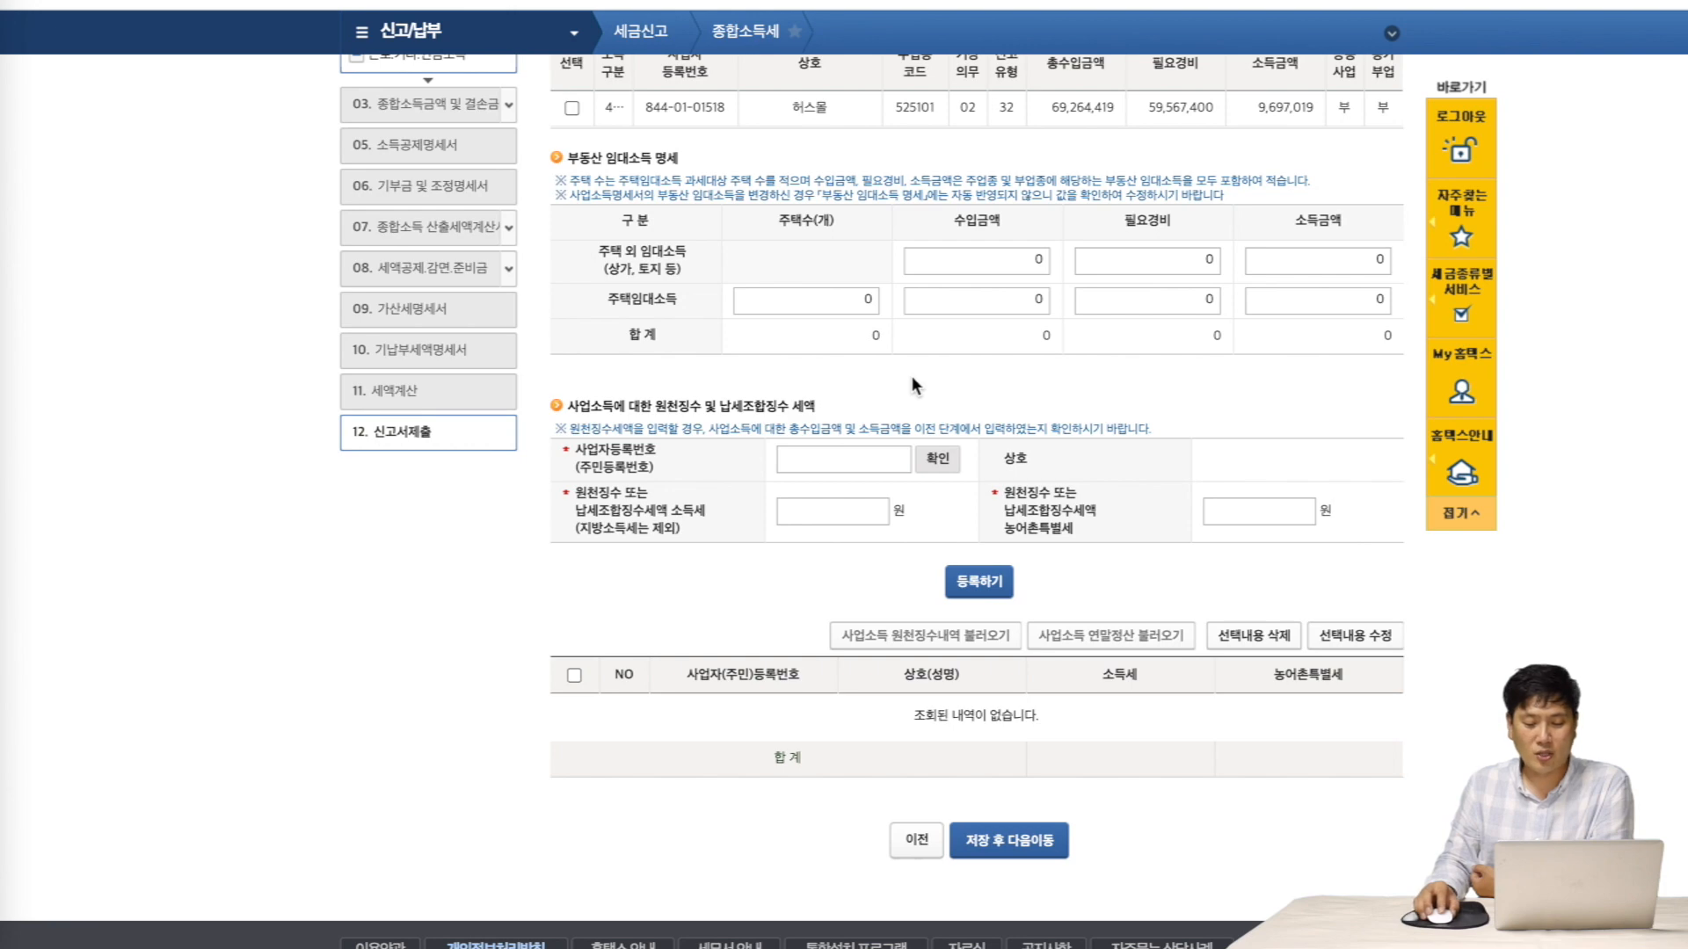
{"action": "left_click", "coordinate": [1043, 868]}
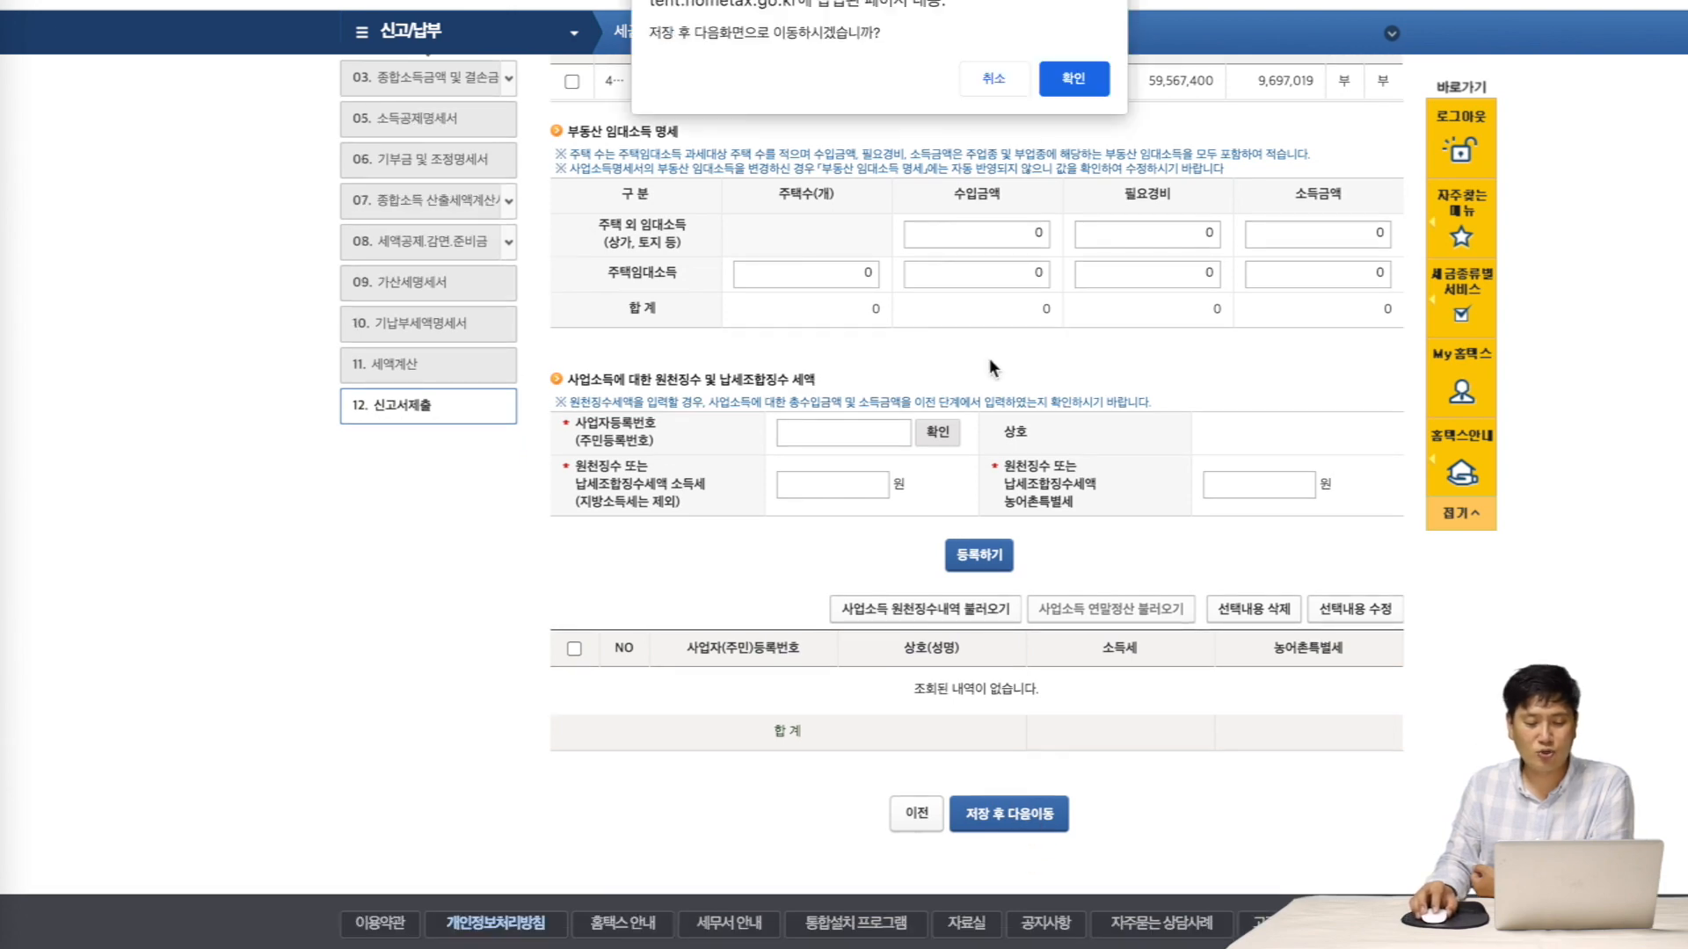
{"action": "left_click", "coordinate": [1085, 81]}
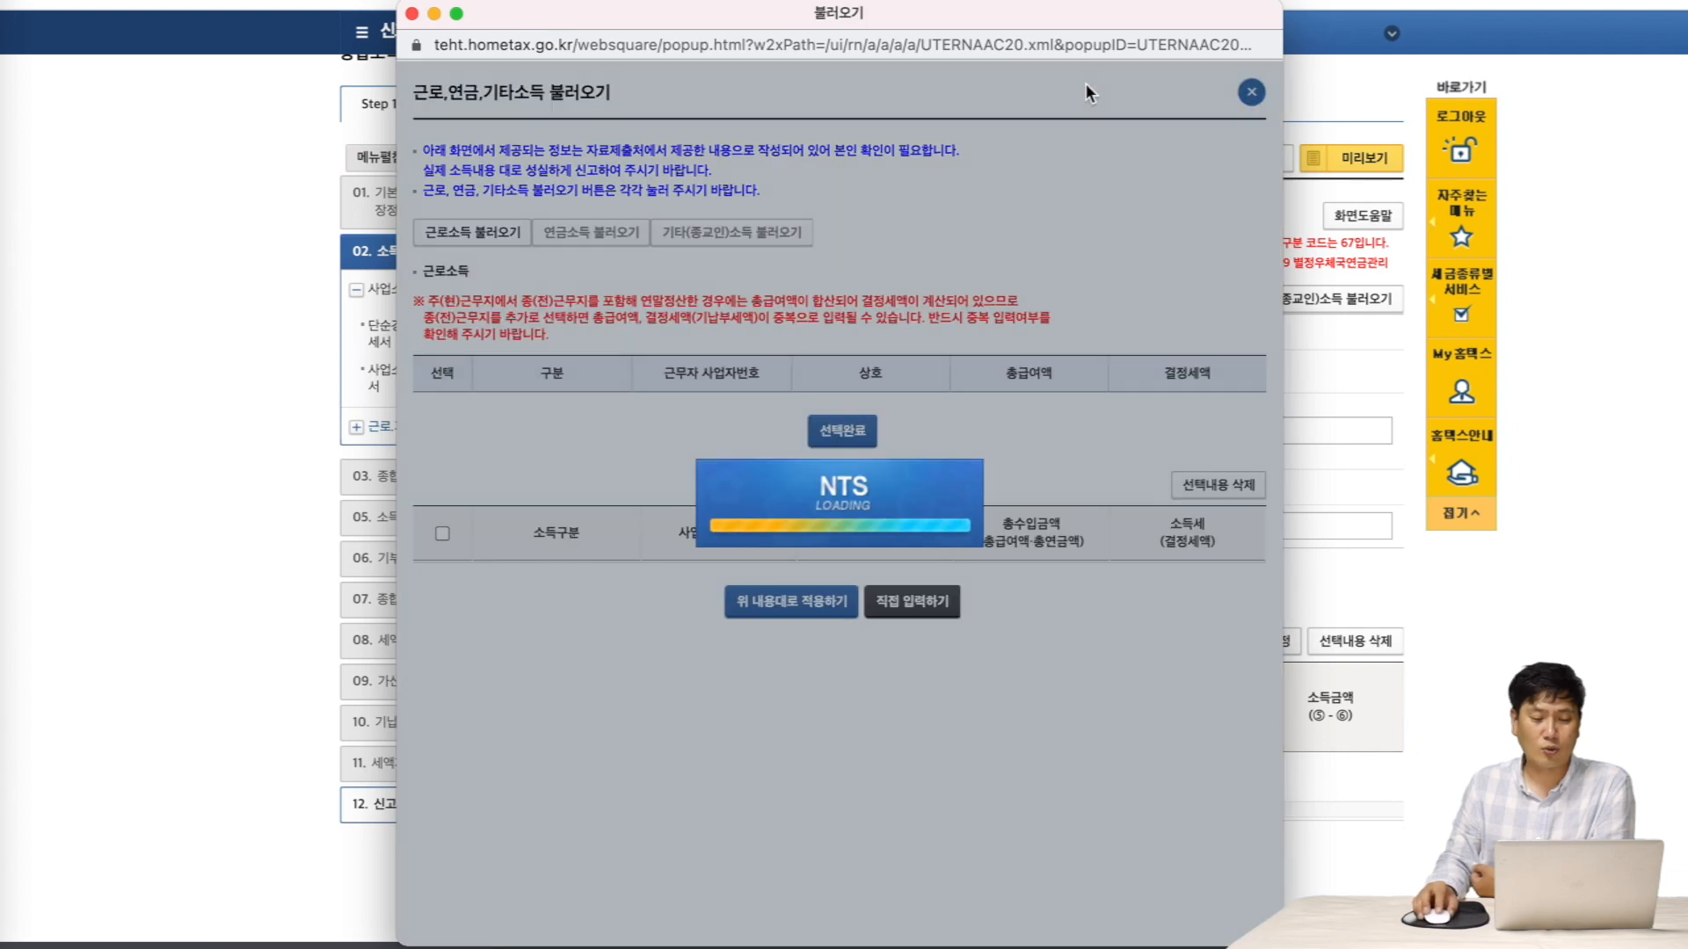
{"action": "left_click", "coordinate": [1031, 158]}
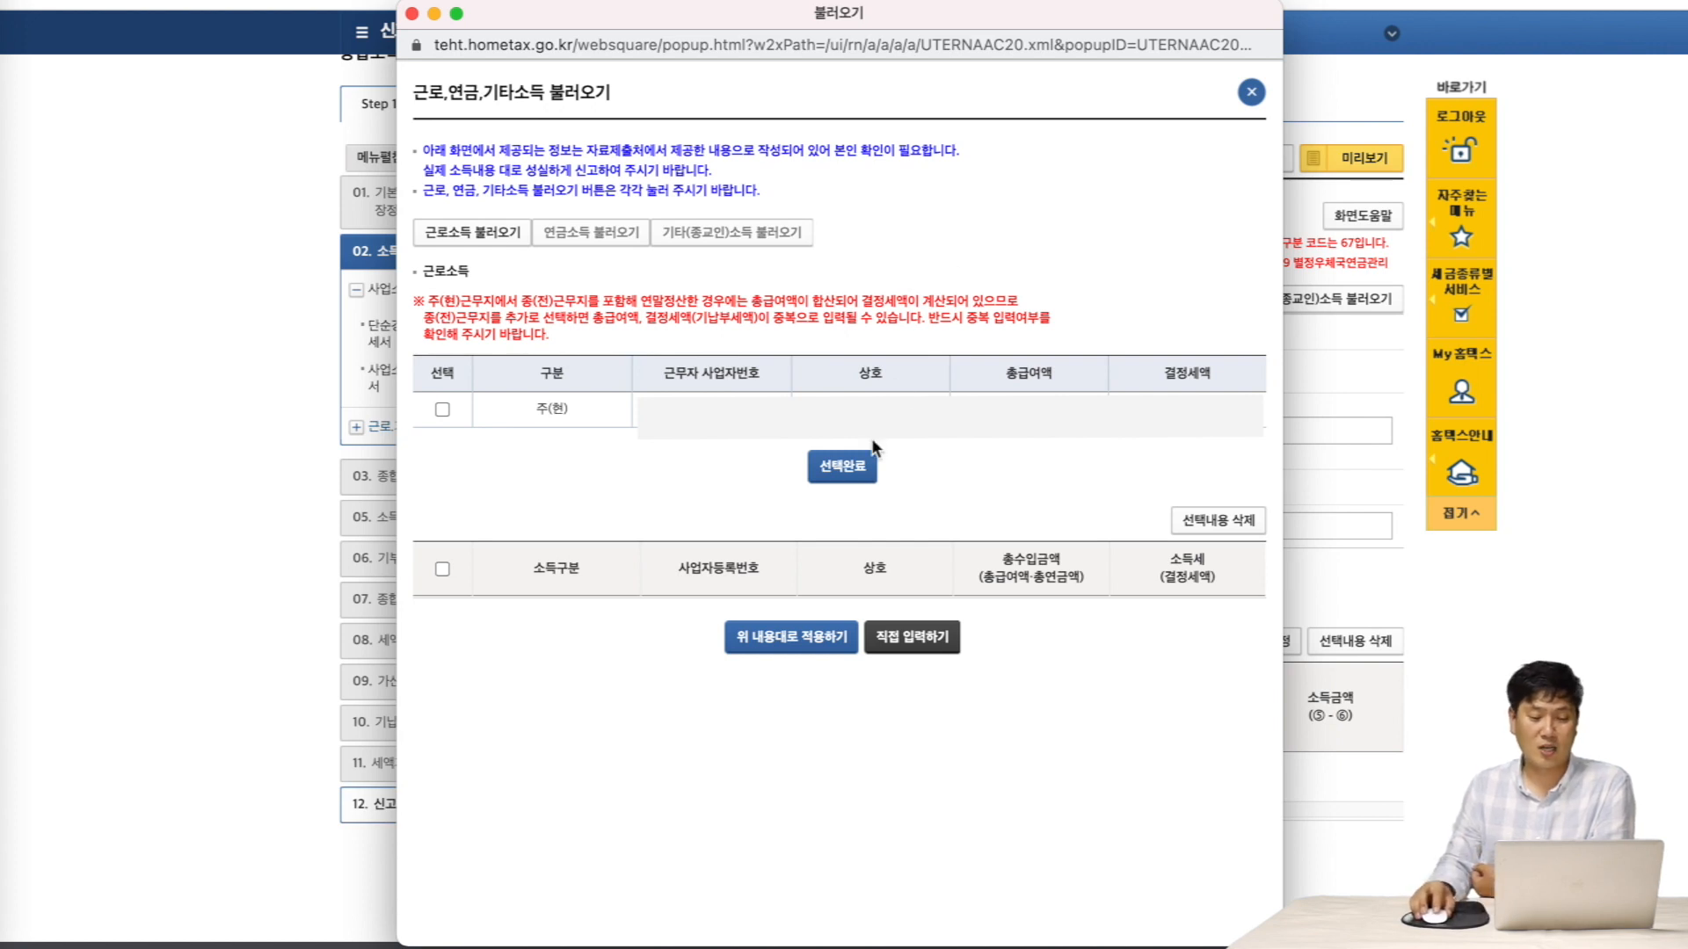
- Select the current main workplace's wage income (주(현)) and apply it to the return
{"action": "left_click", "coordinate": [442, 409]}
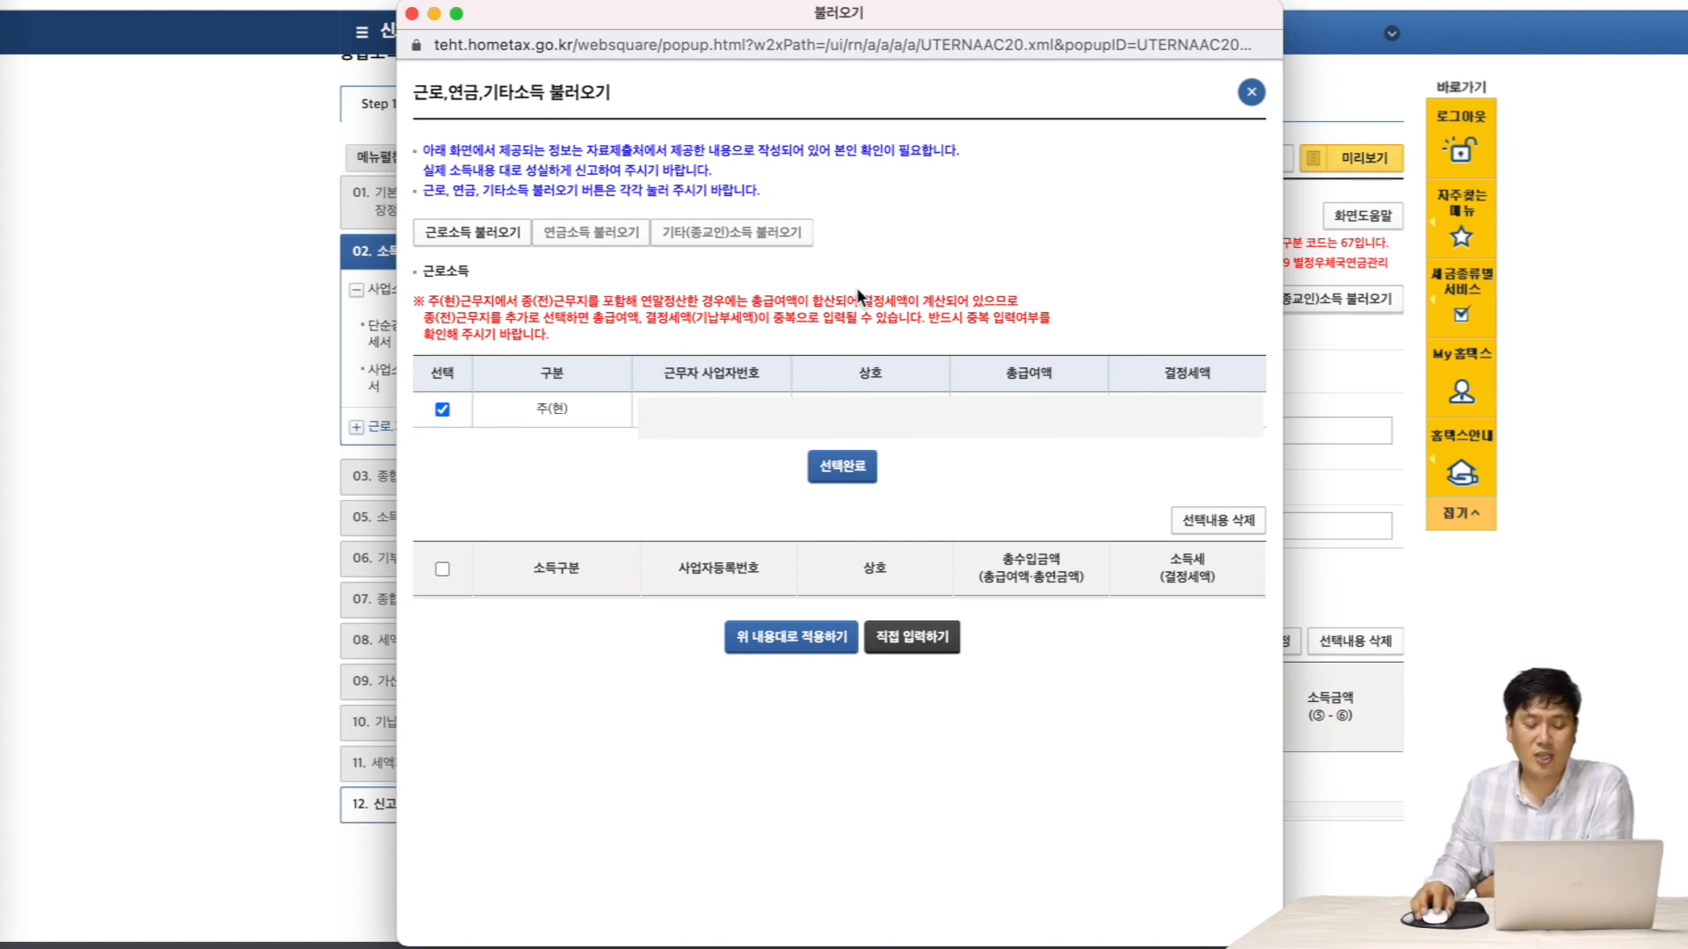
{"action": "left_click", "coordinate": [844, 476]}
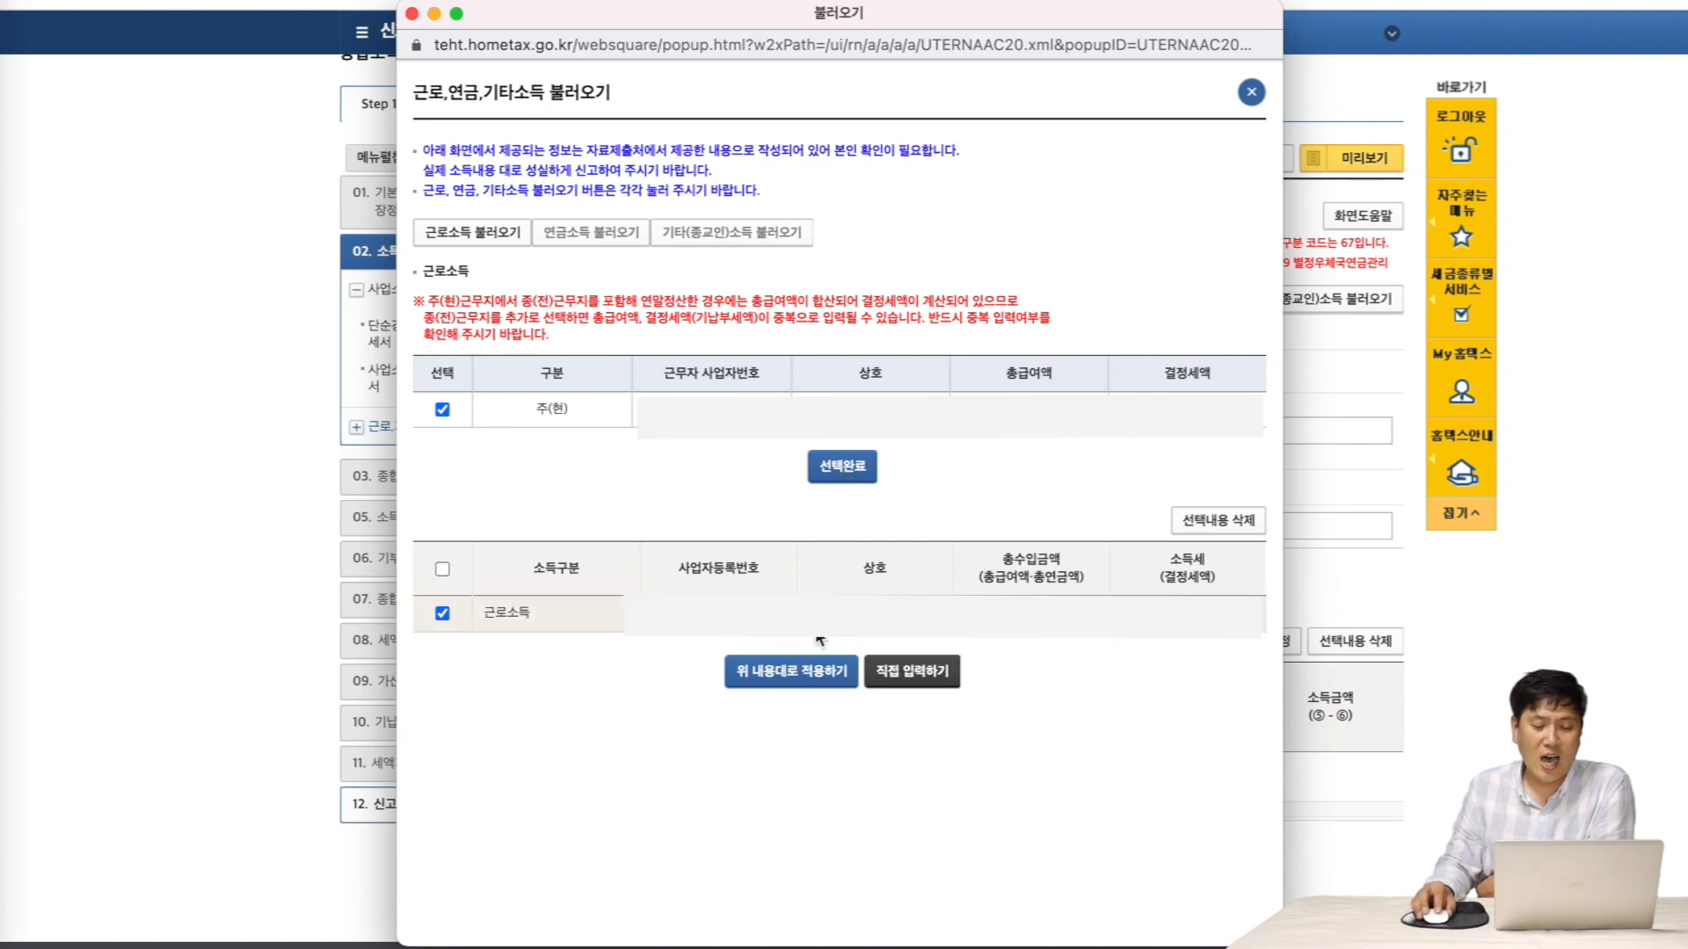
{"action": "left_click", "coordinate": [791, 671]}
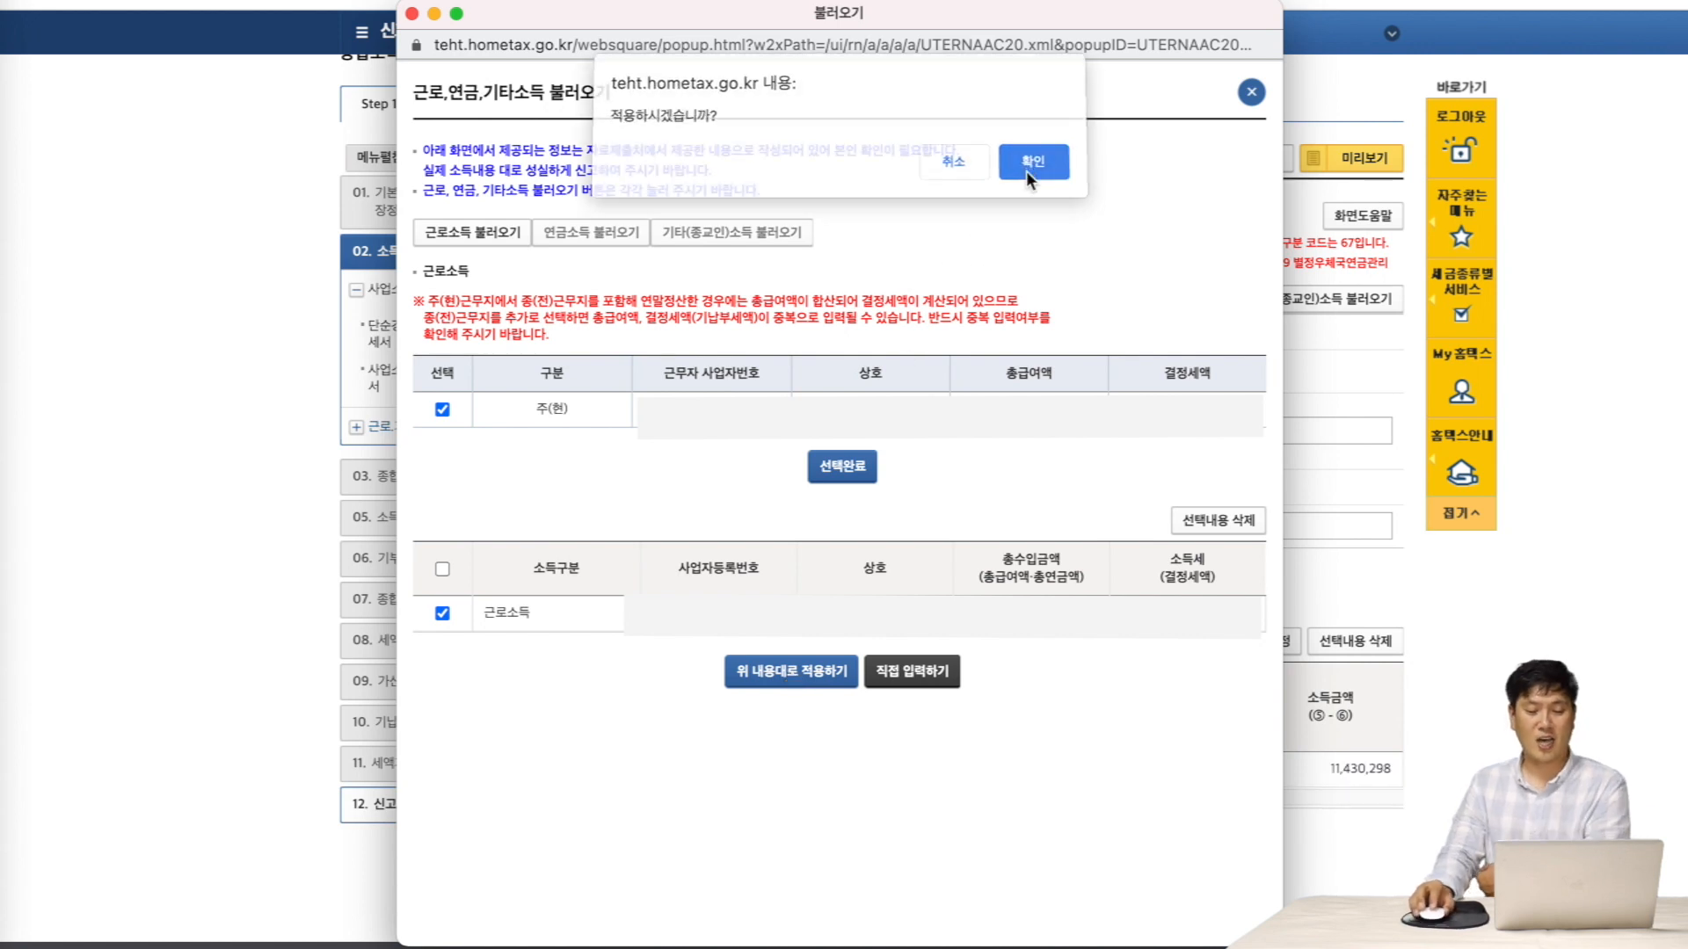
{"action": "left_click", "coordinate": [1026, 170]}
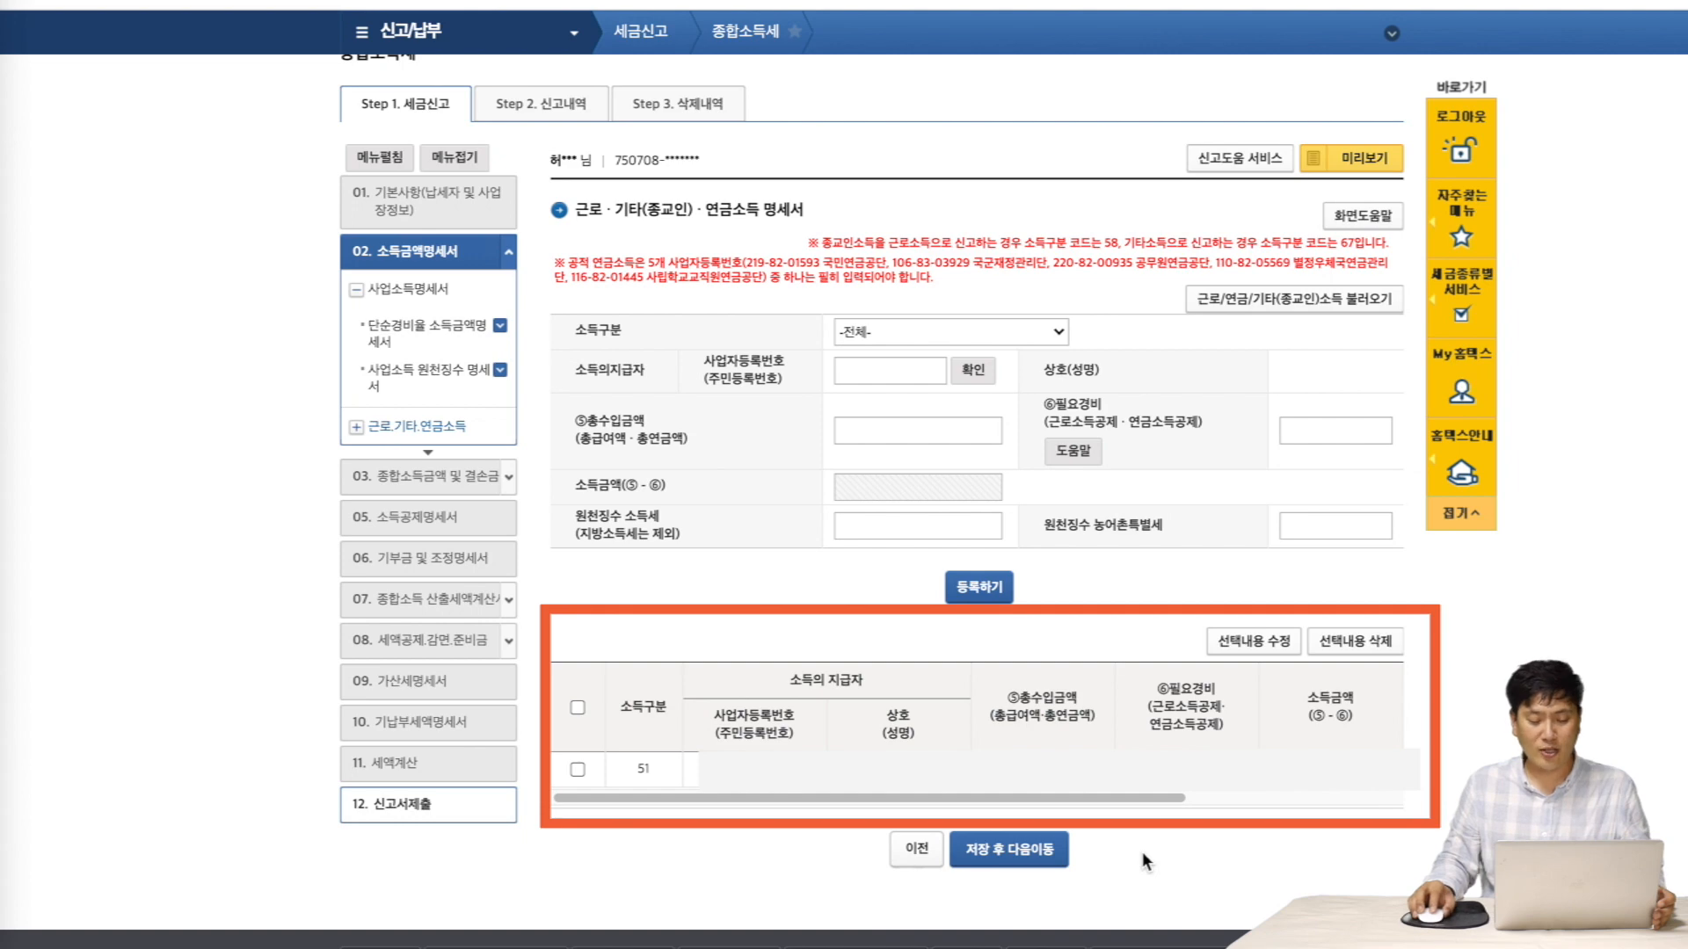
- Save the wage, other and pension income statement and continue to the total income and loss deduction statement
{"action": "left_click", "coordinate": [1002, 852]}
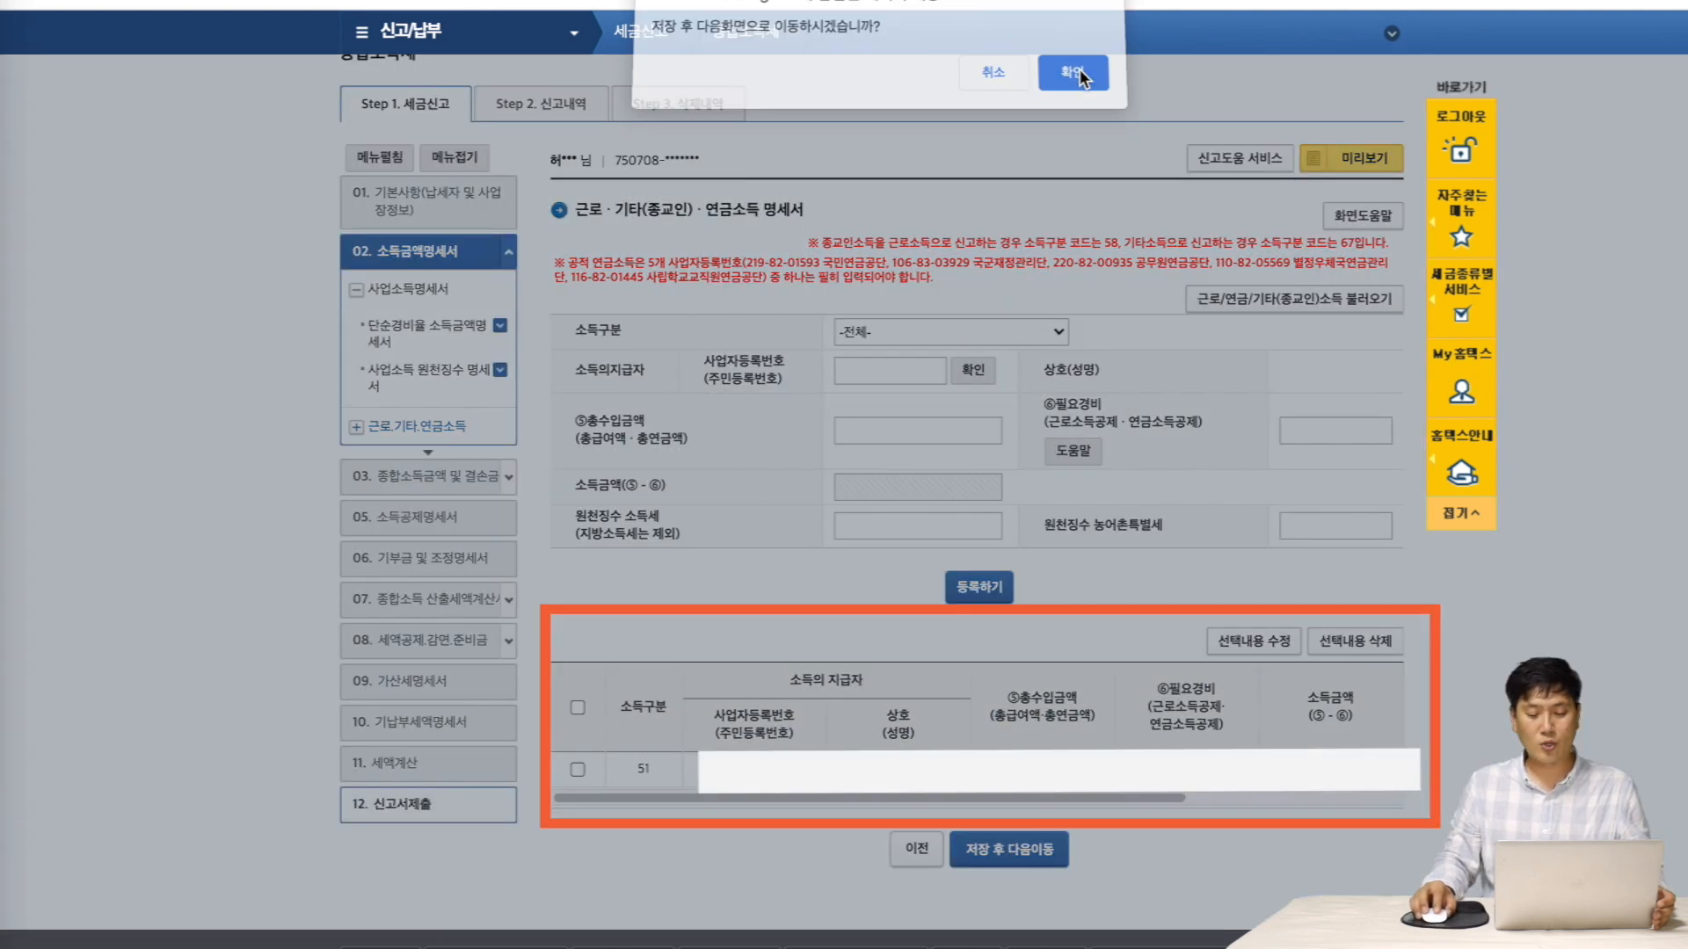
{"action": "left_click", "coordinate": [1079, 68]}
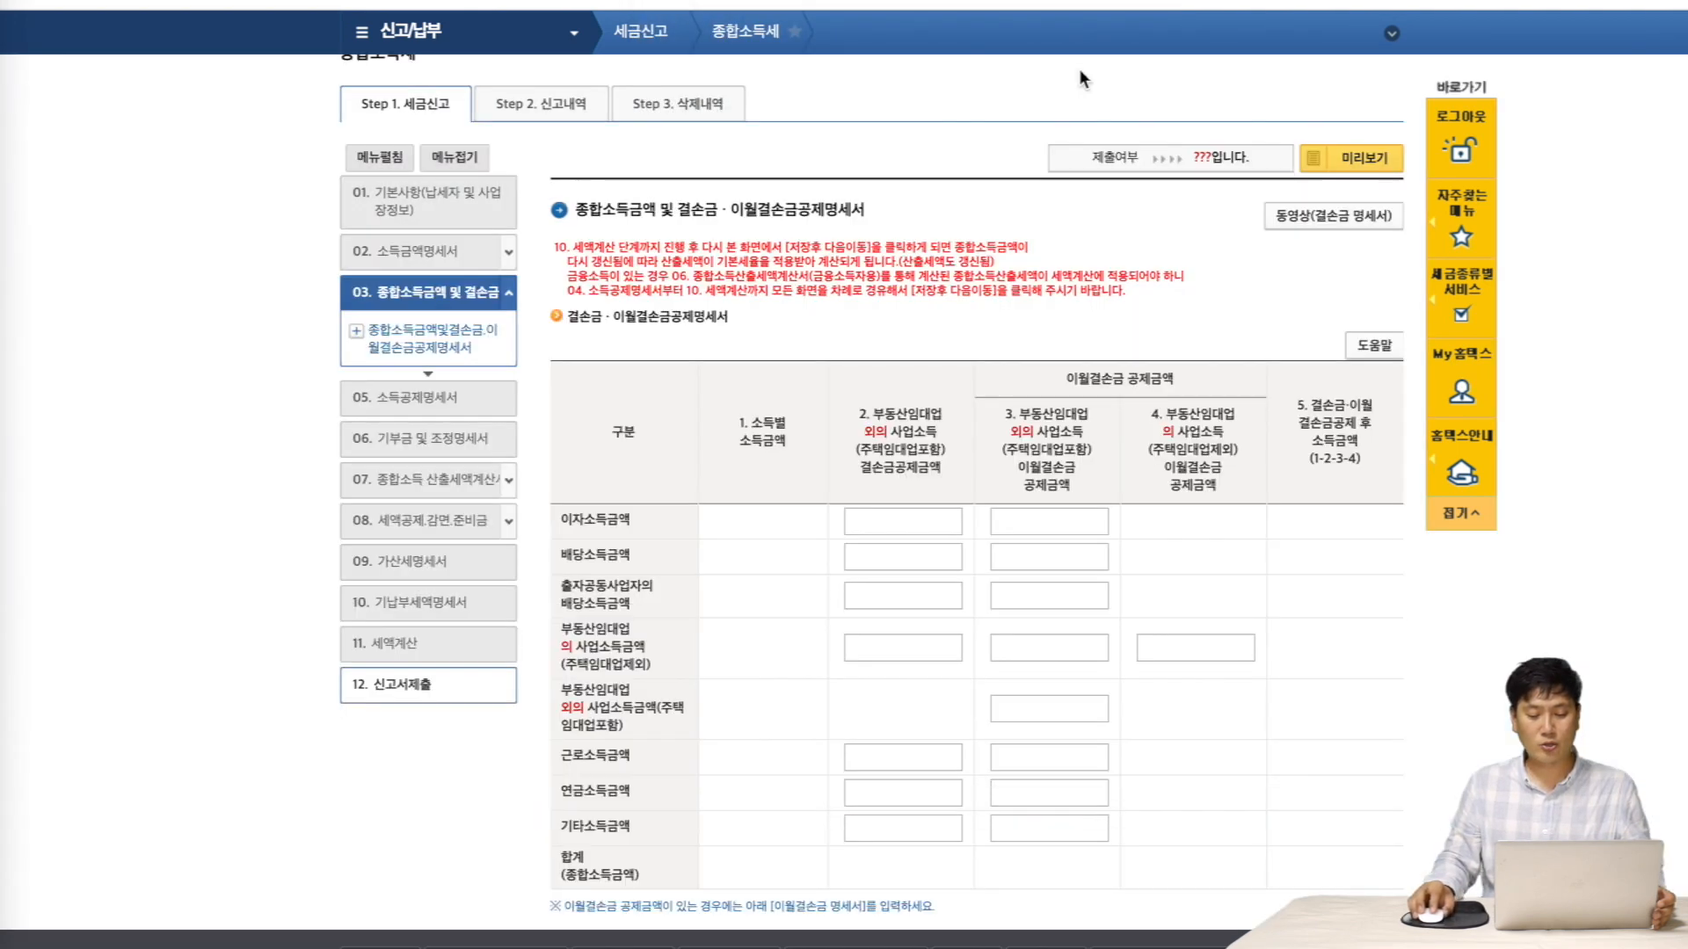
{"action": "left_click", "coordinate": [1080, 72]}
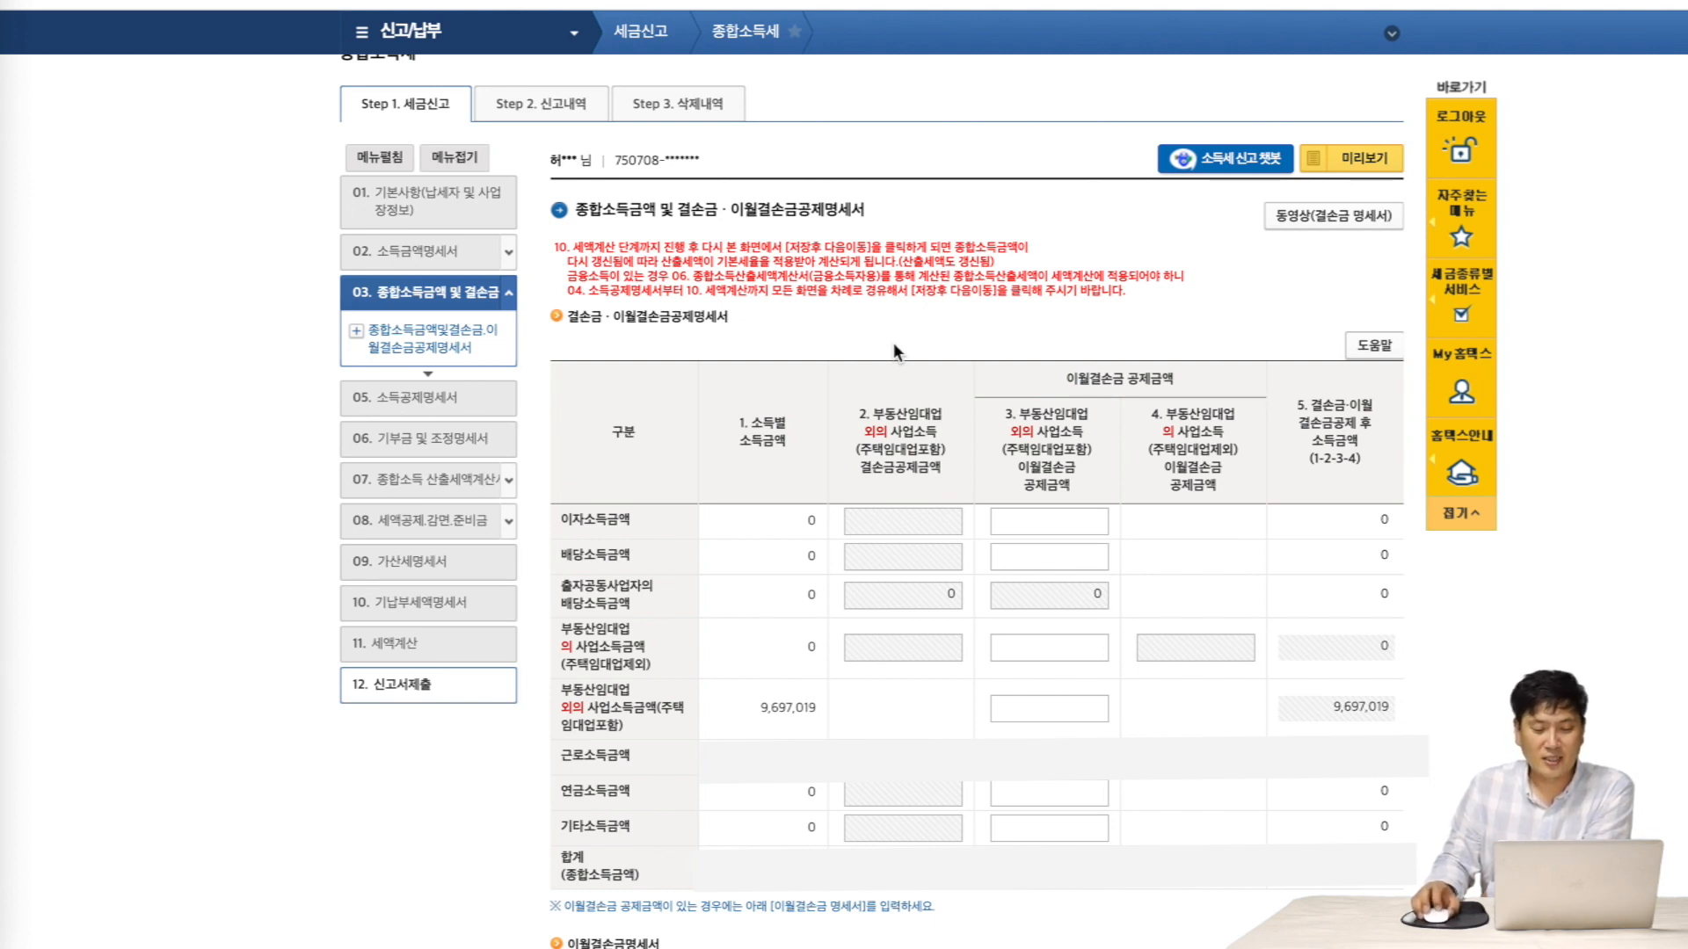
- Save the total income and carried-over loss statement without entries and continue to the income deduction statement (소득공제명세서)
{"action": "scroll", "coordinate": [893, 341], "scroll_direction": "down", "scroll_amount": 7}
{"action": "left_click", "coordinate": [1021, 816]}
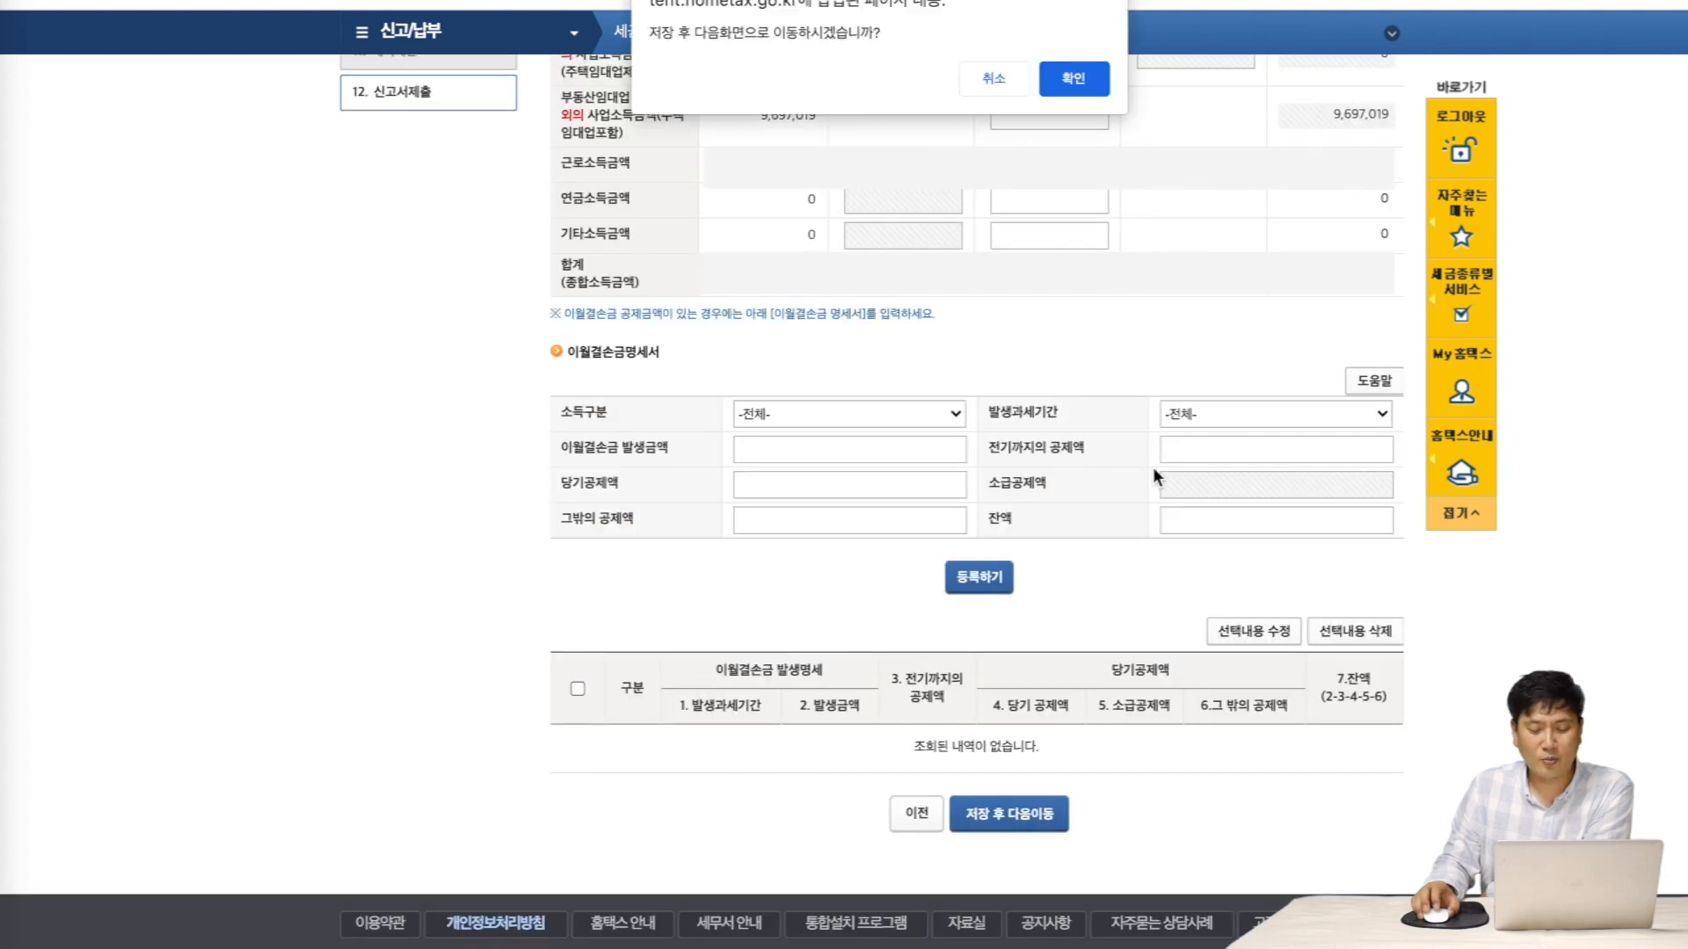
{"action": "left_click", "coordinate": [1074, 80]}
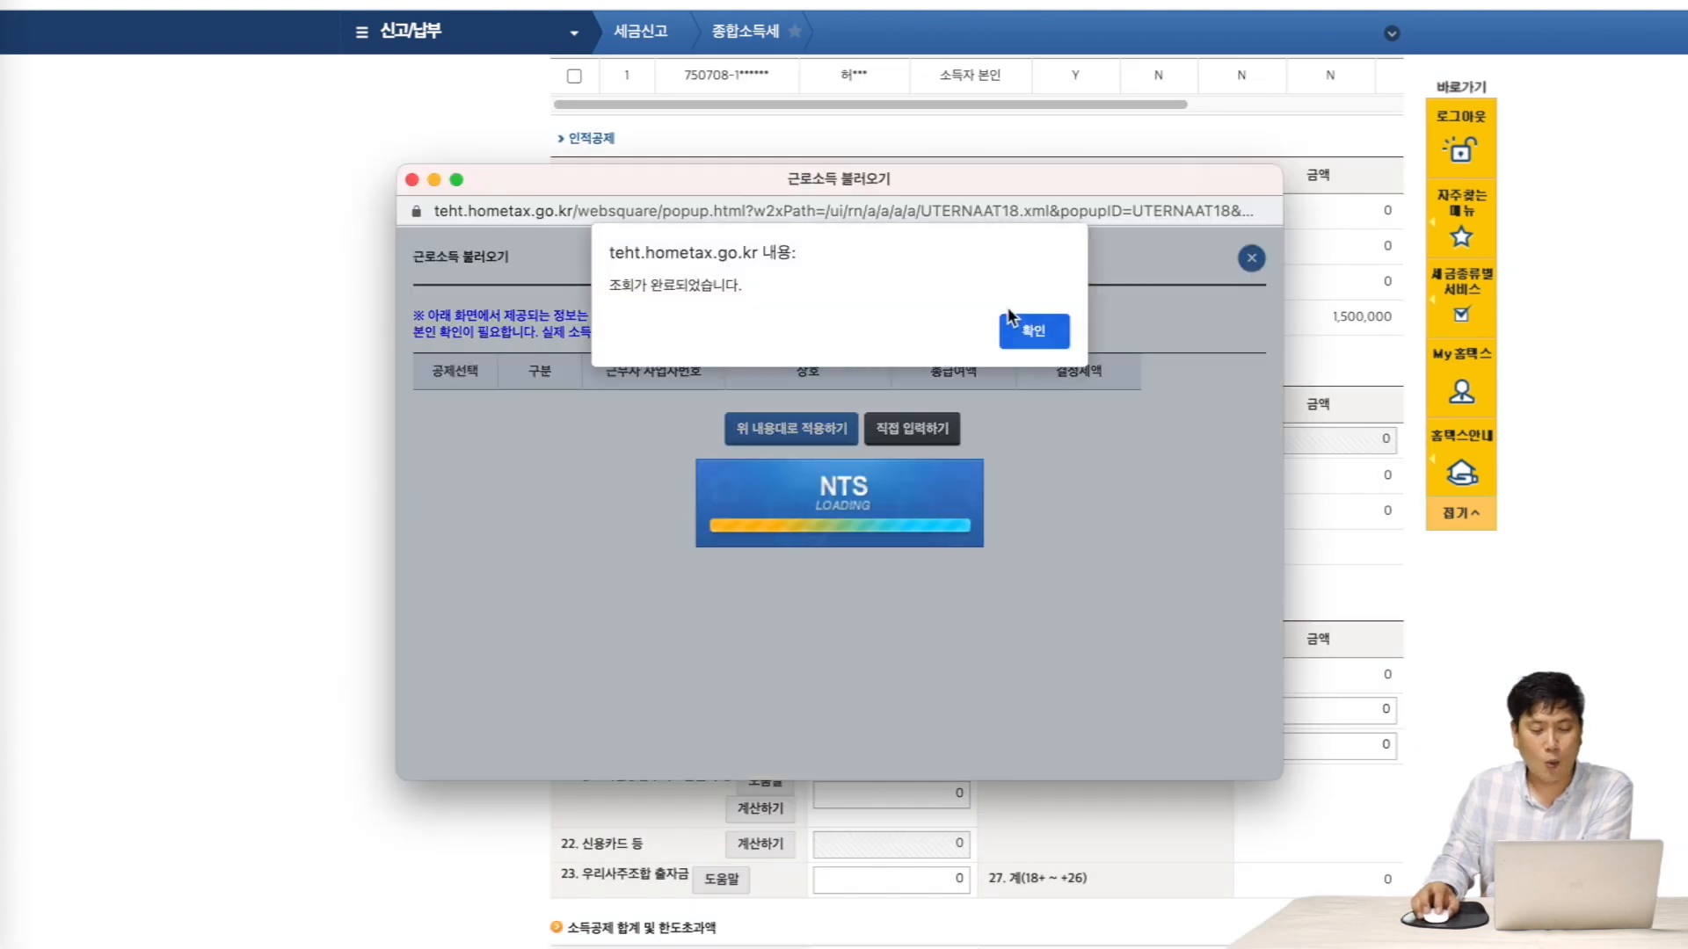
{"action": "left_click", "coordinate": [1053, 324]}
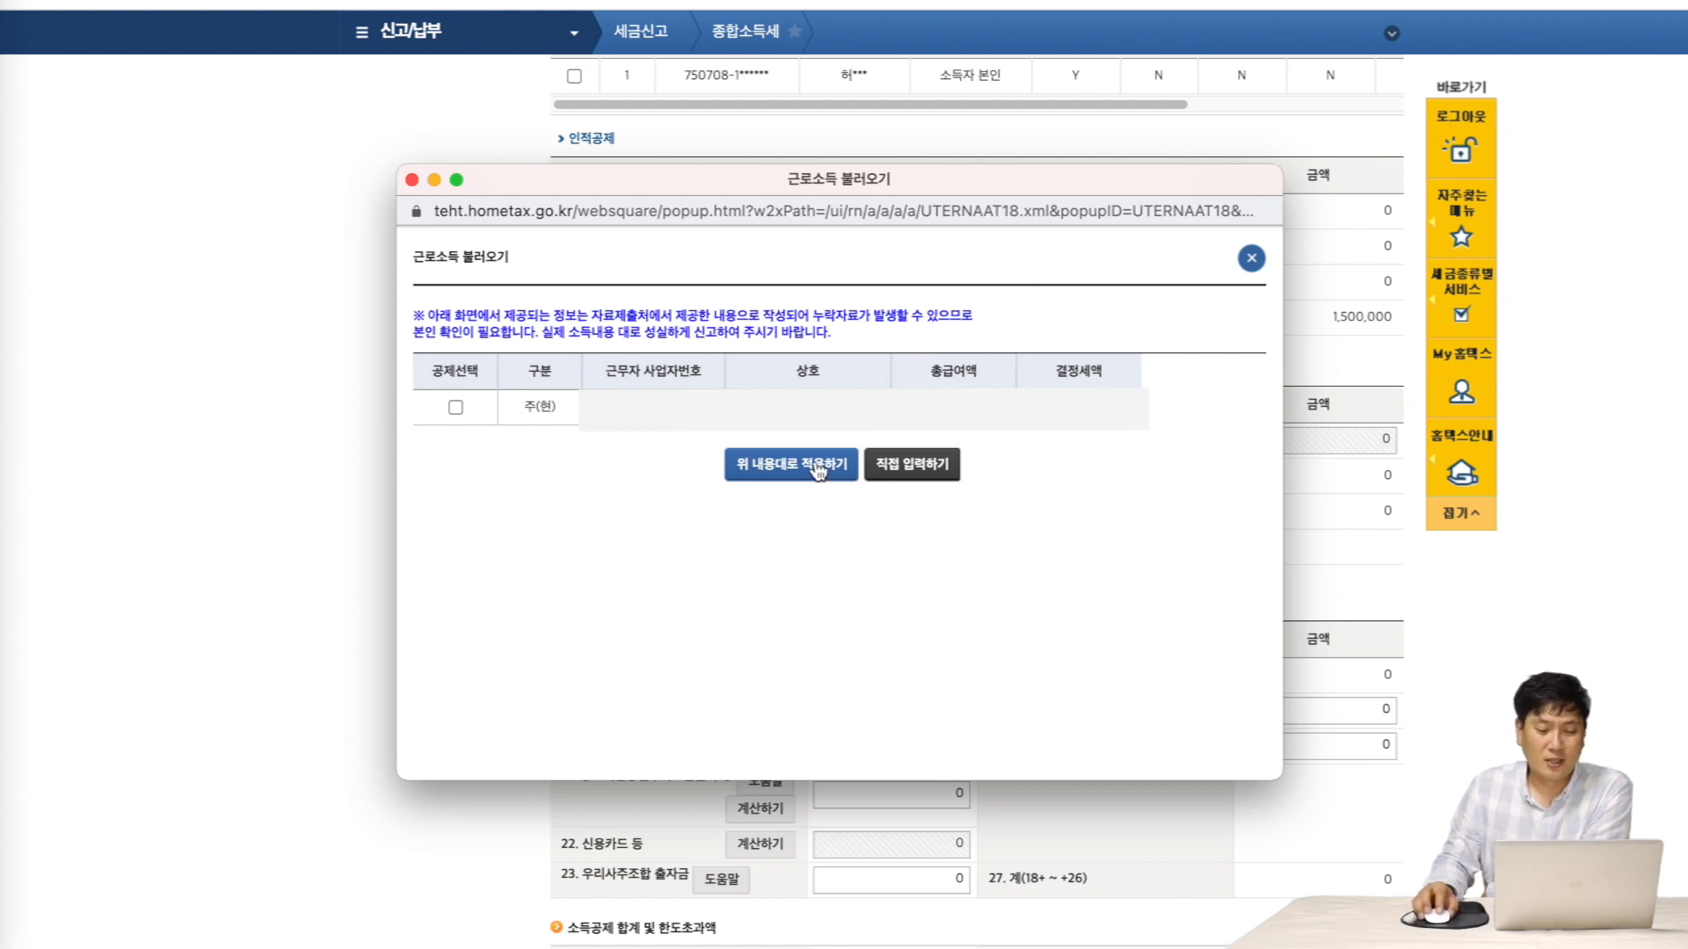
- Select the current main workplace (주(현)) for deductions and apply its wage income data to the income deduction statement
{"action": "left_click", "coordinate": [456, 407]}
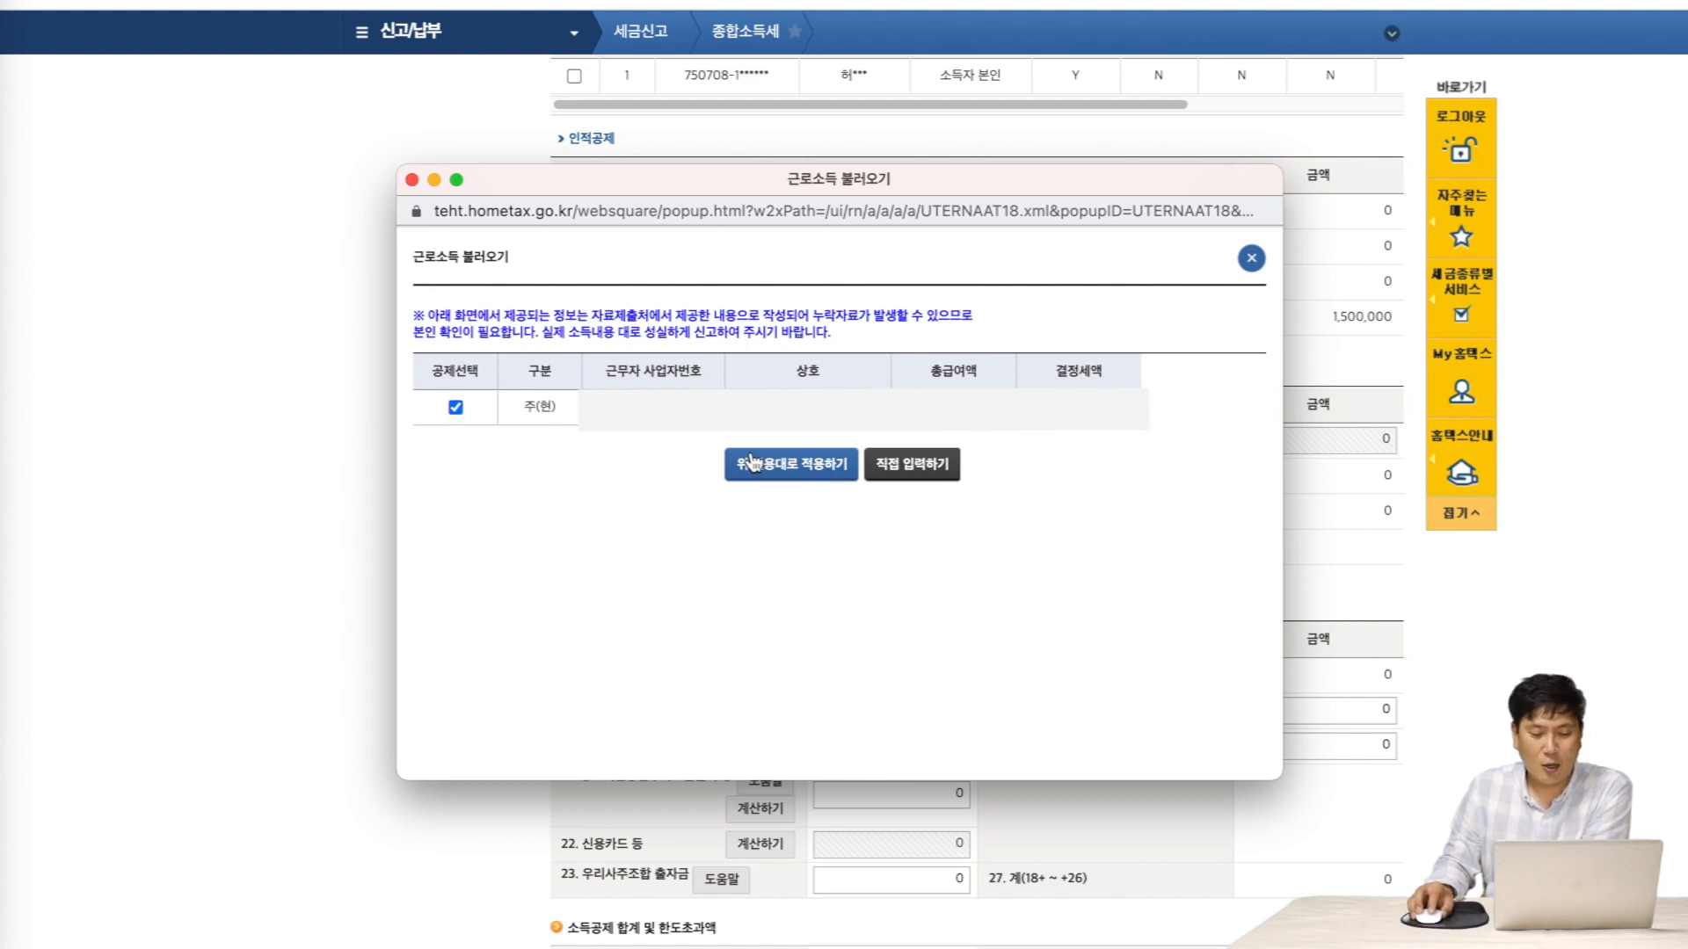
{"action": "left_click", "coordinate": [814, 470]}
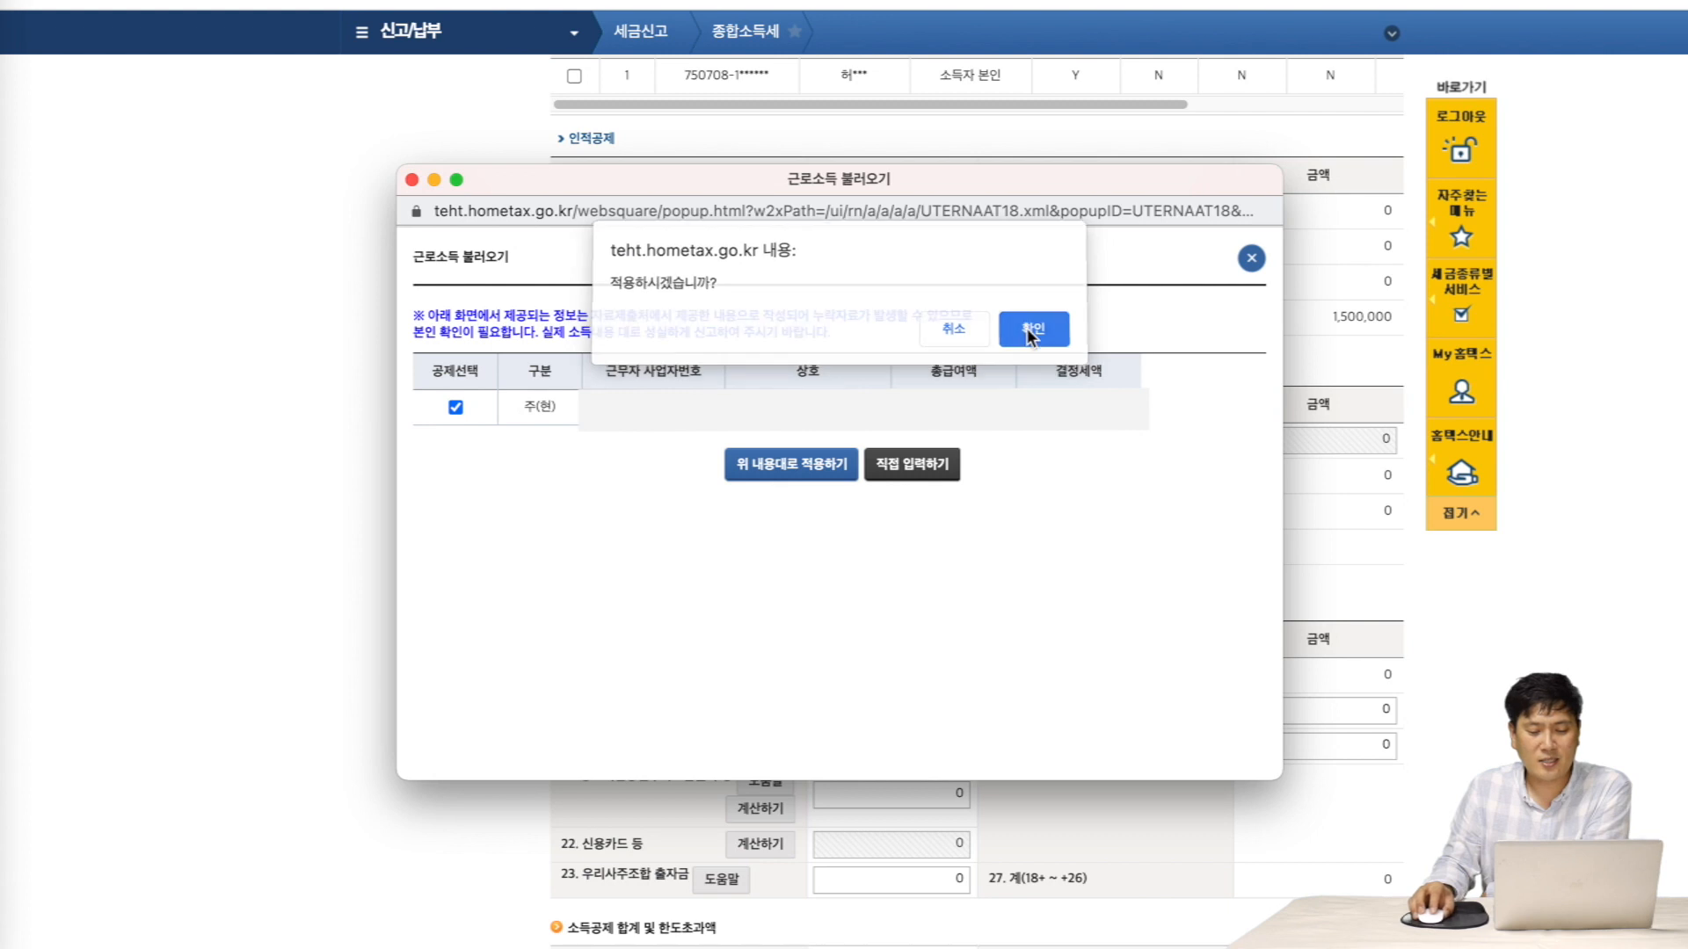
{"action": "left_click", "coordinate": [1027, 329]}
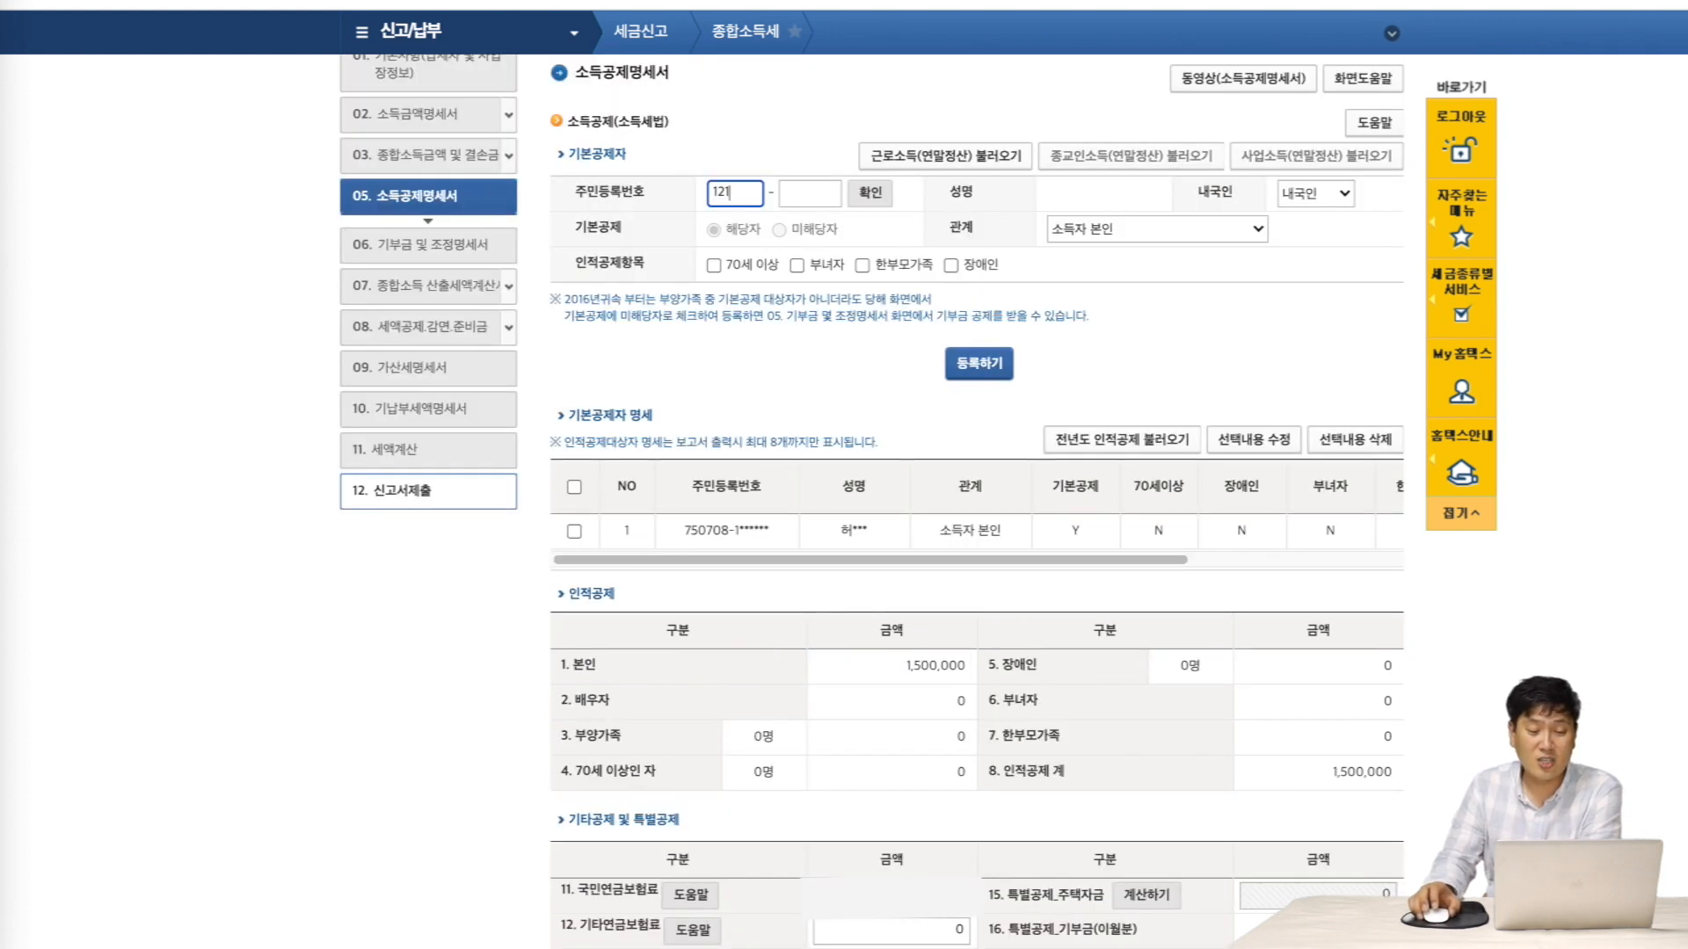
- Enter and verify the dependant's resident registration number, and set the relationship to 직계비속(자녀,입양자)
{"action": "type", "text": "202"}
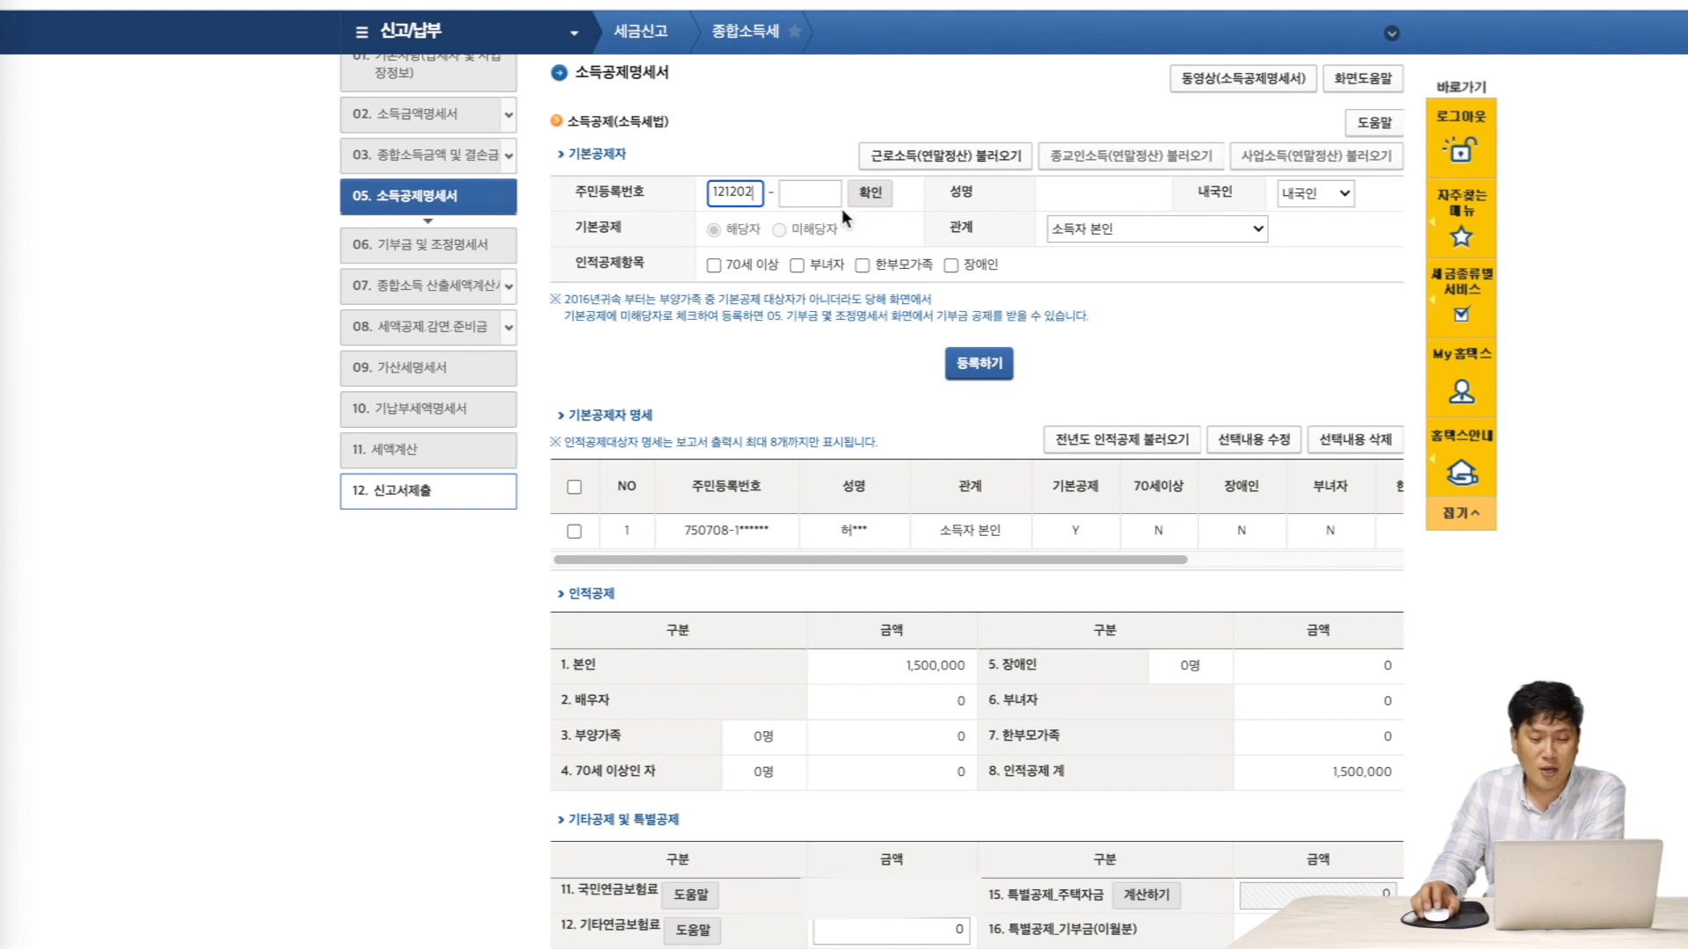
{"action": "left_click", "coordinate": [805, 195]}
{"action": "type", "text": "****"}
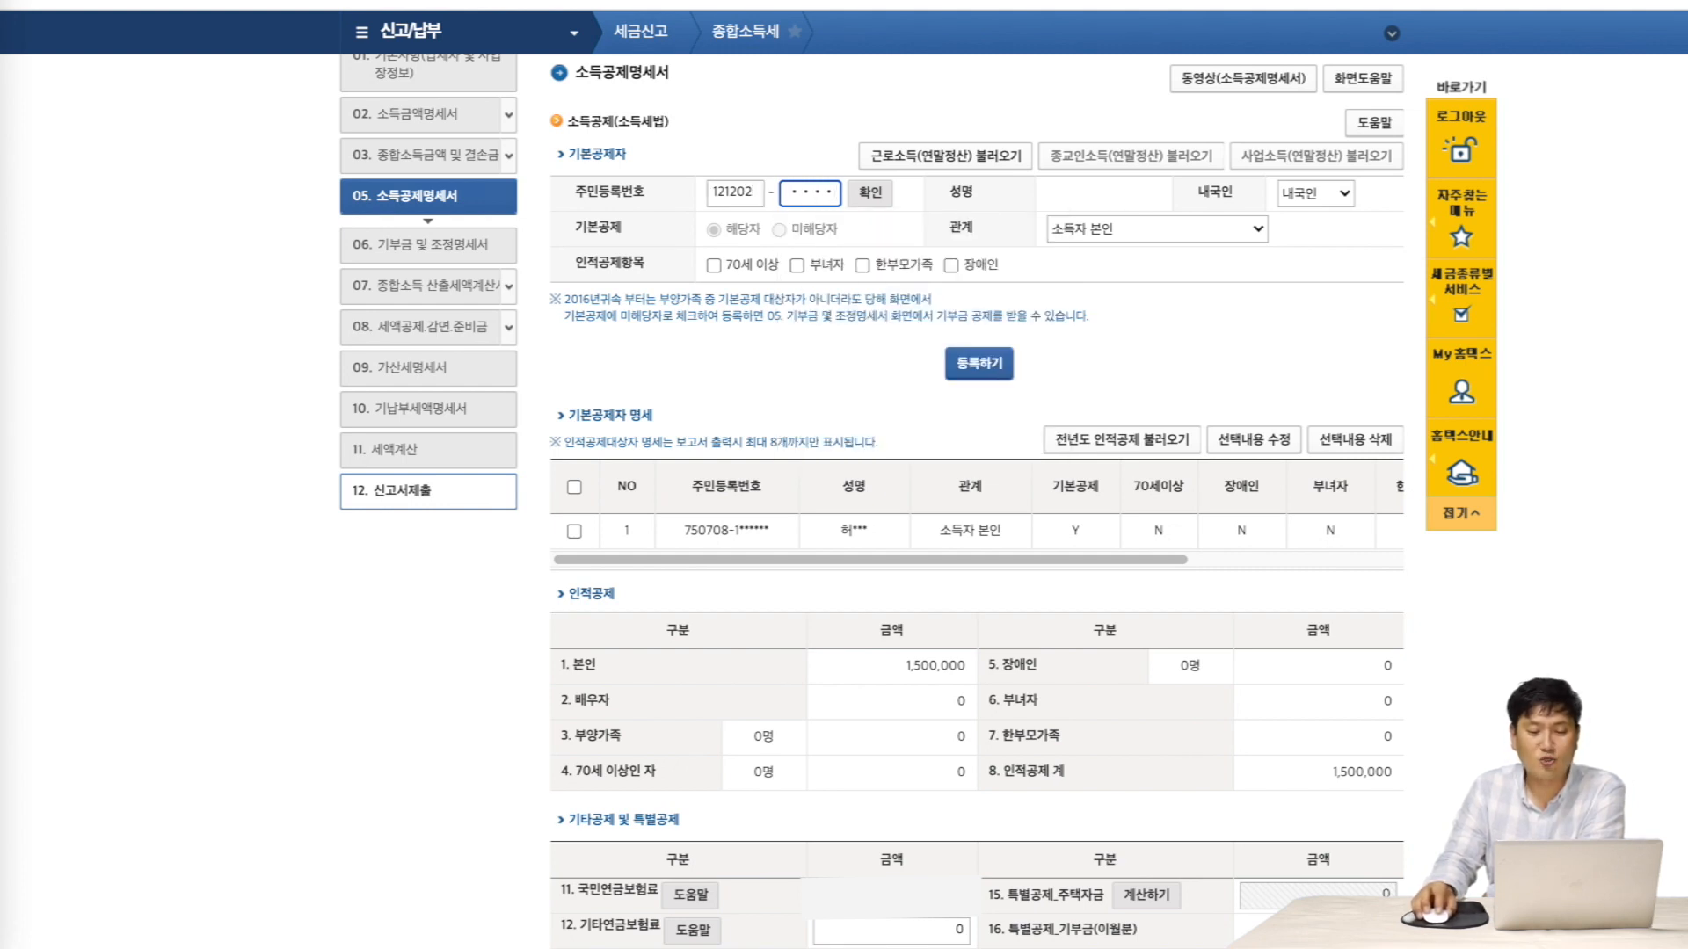
{"action": "left_click", "coordinate": [868, 192]}
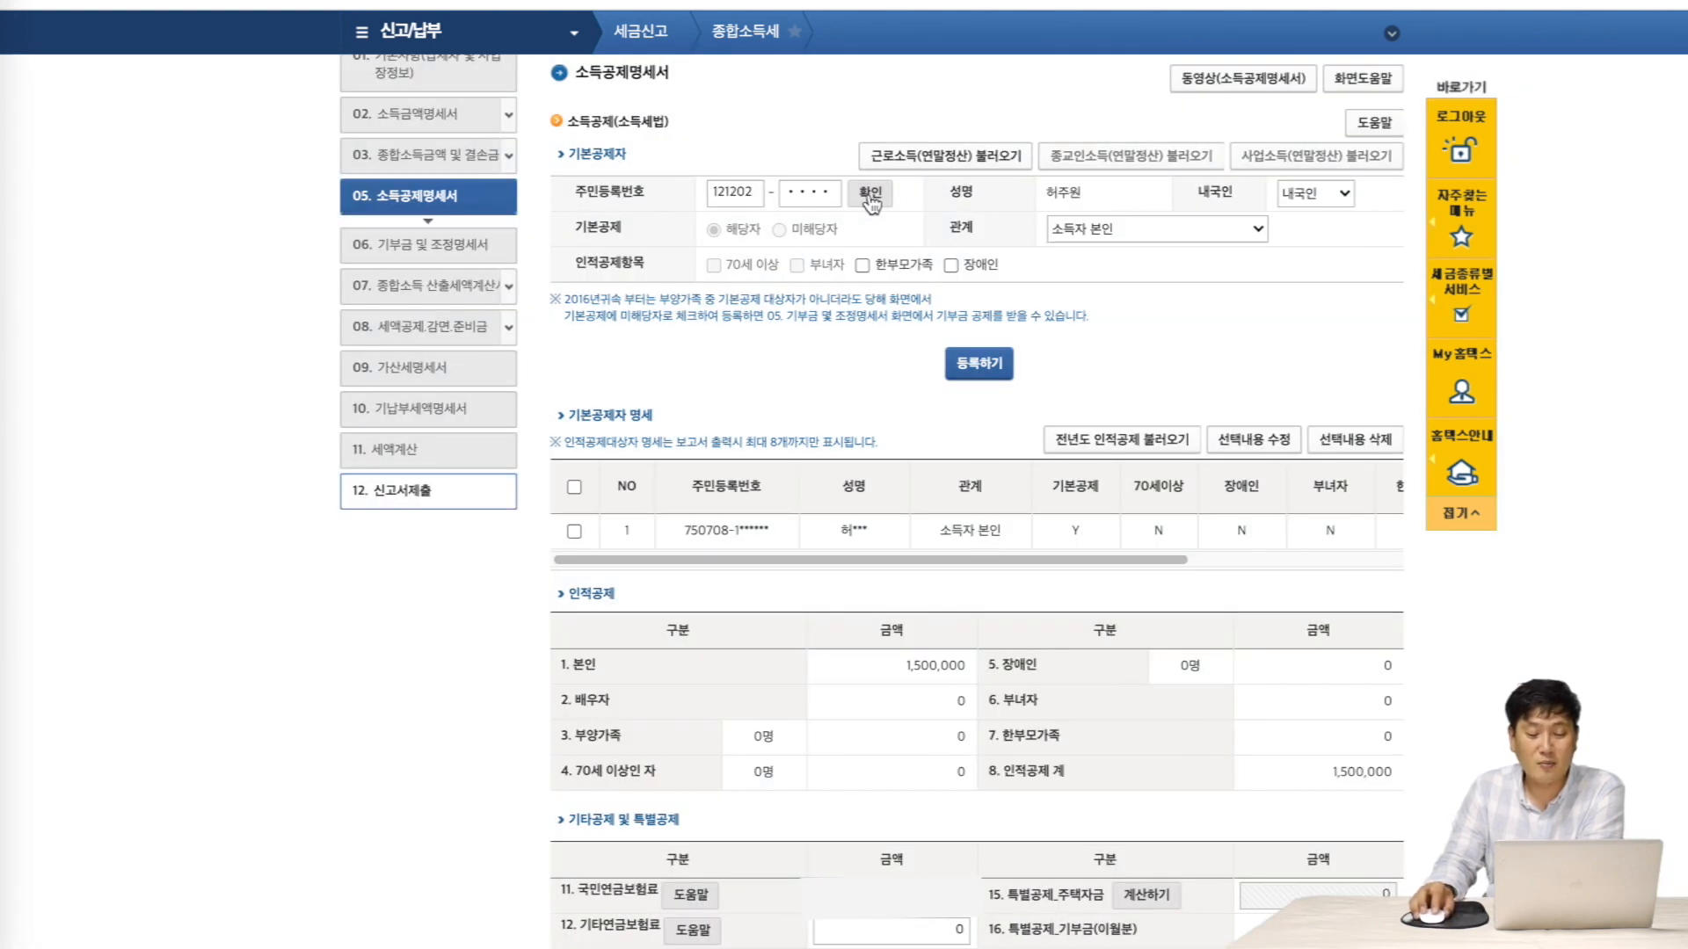
{"action": "left_click", "coordinate": [1201, 227]}
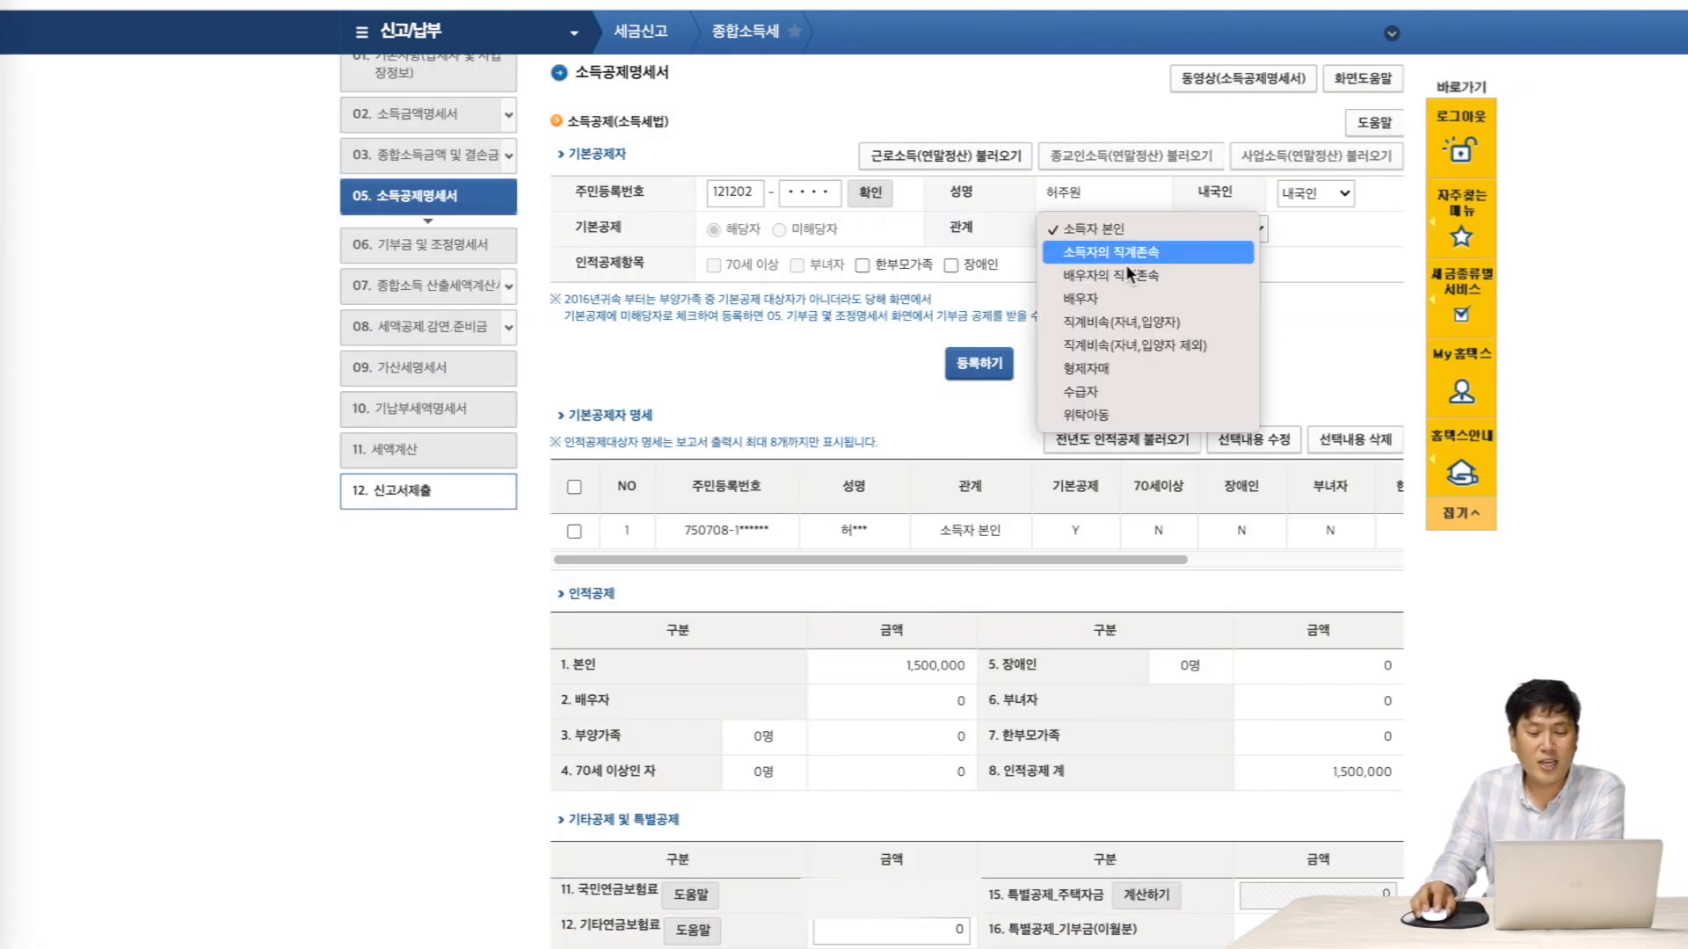
{"action": "left_click", "coordinate": [1115, 324]}
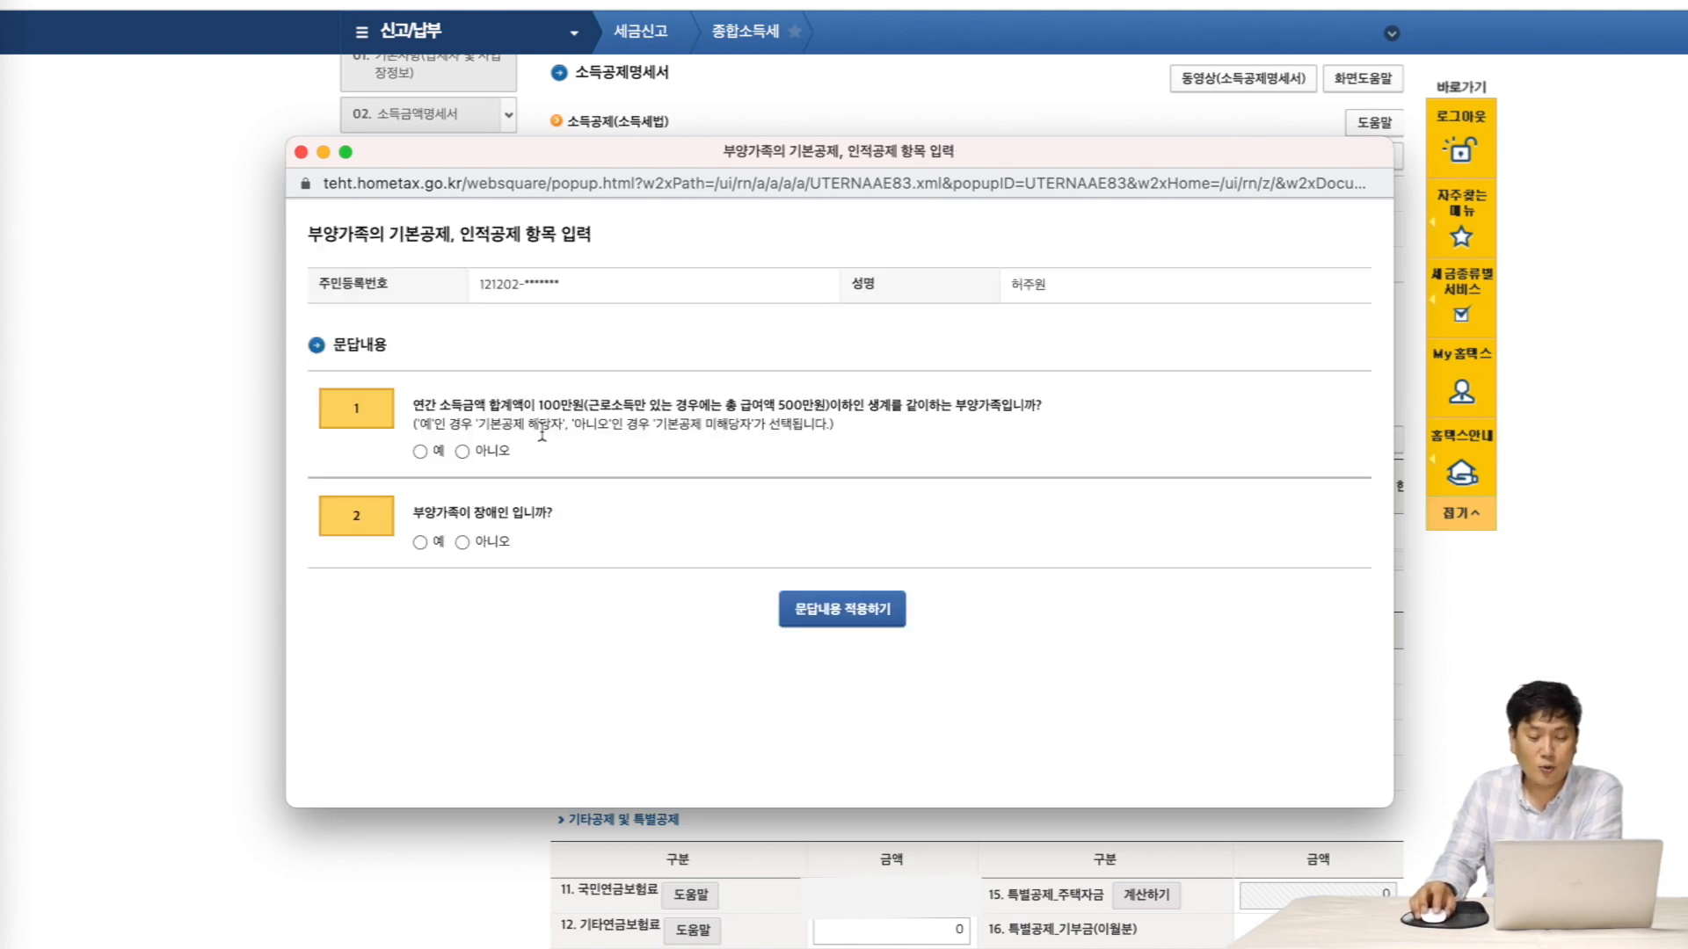
- Answer 예 to the dependant's income-limit question and 아니오 to disability, apply the answers, and register the dependant
{"action": "left_click", "coordinate": [420, 450]}
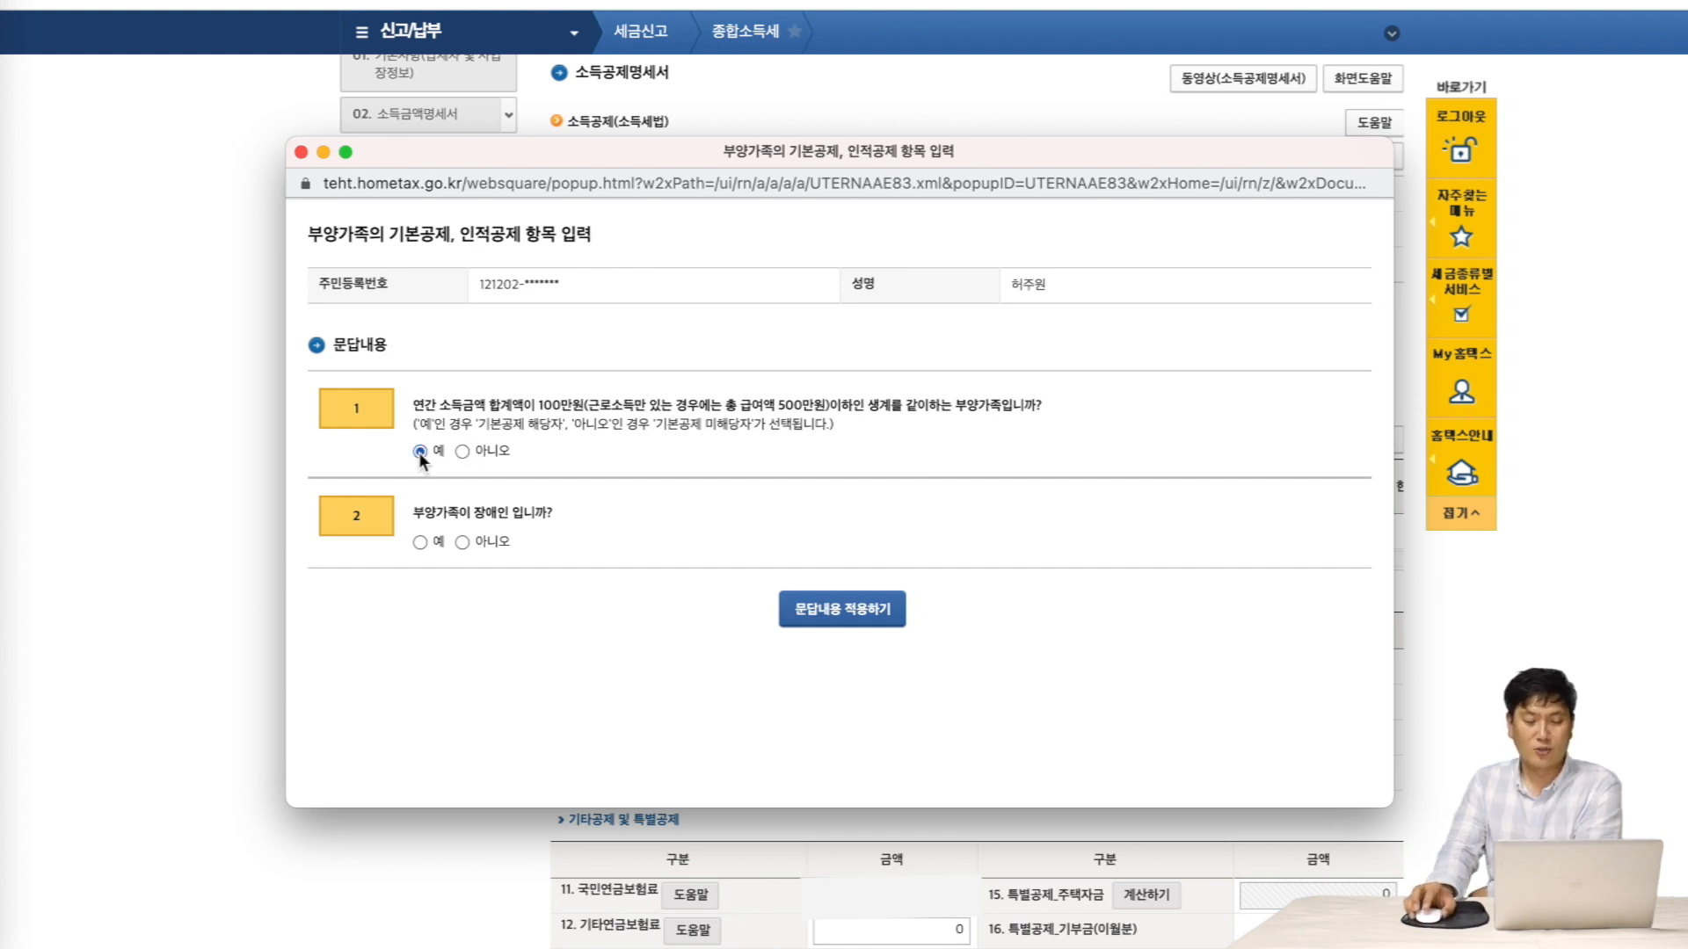
{"action": "left_click", "coordinate": [460, 541]}
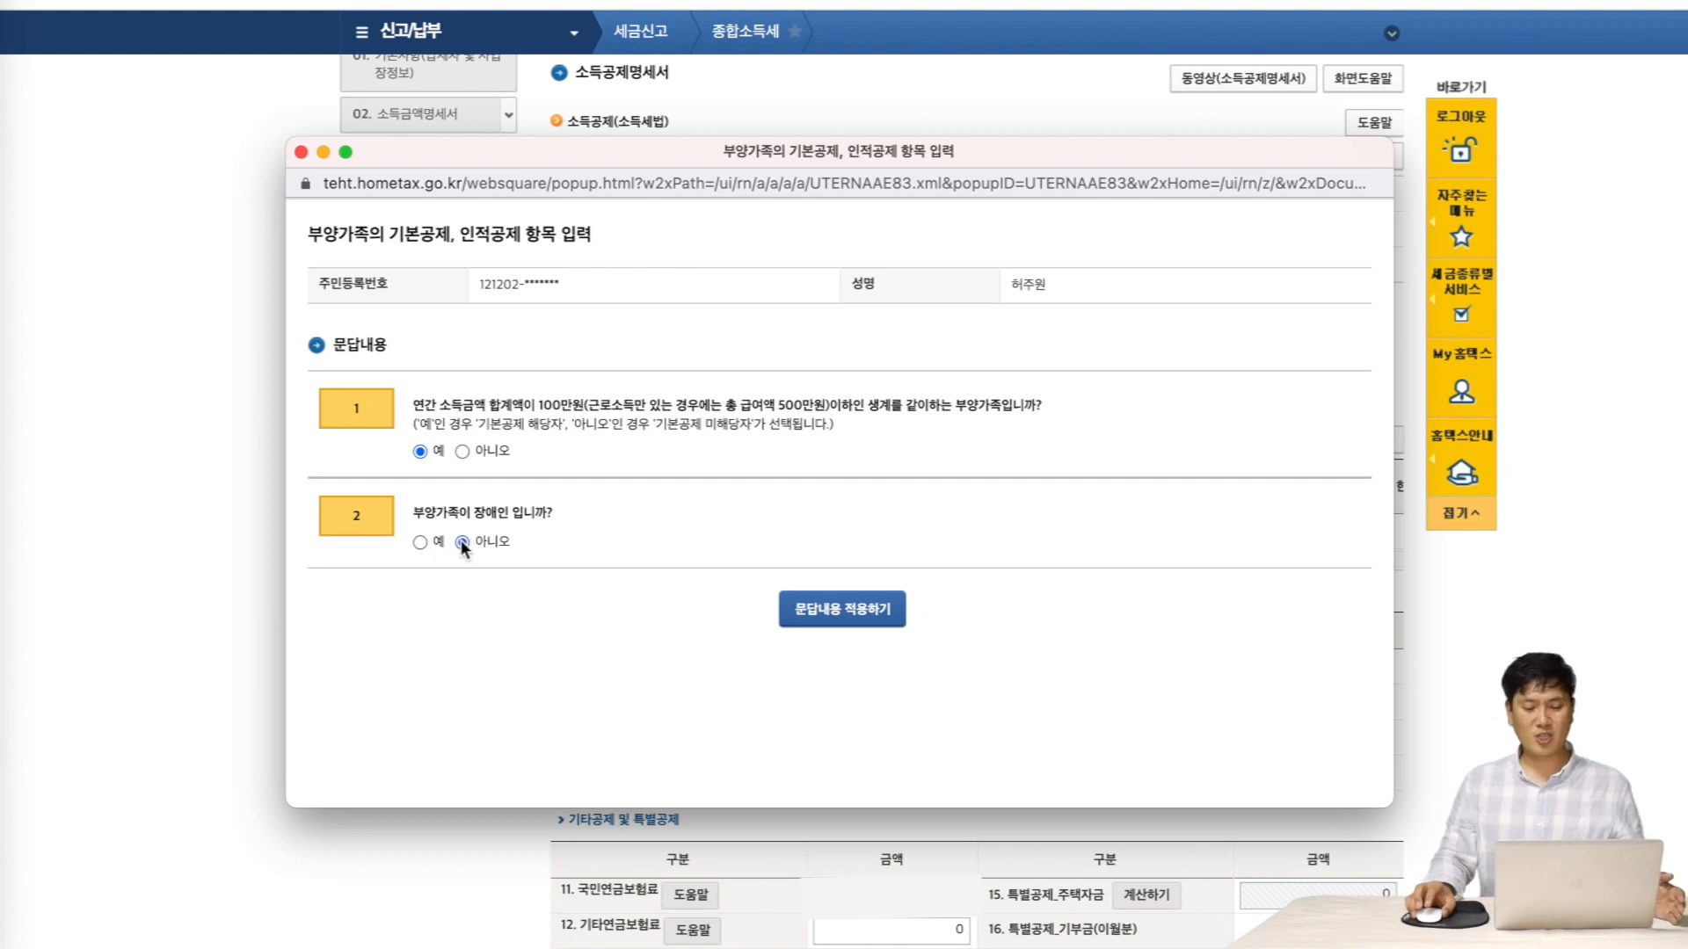
{"action": "left_click", "coordinate": [854, 618]}
{"action": "left_click", "coordinate": [1009, 369]}
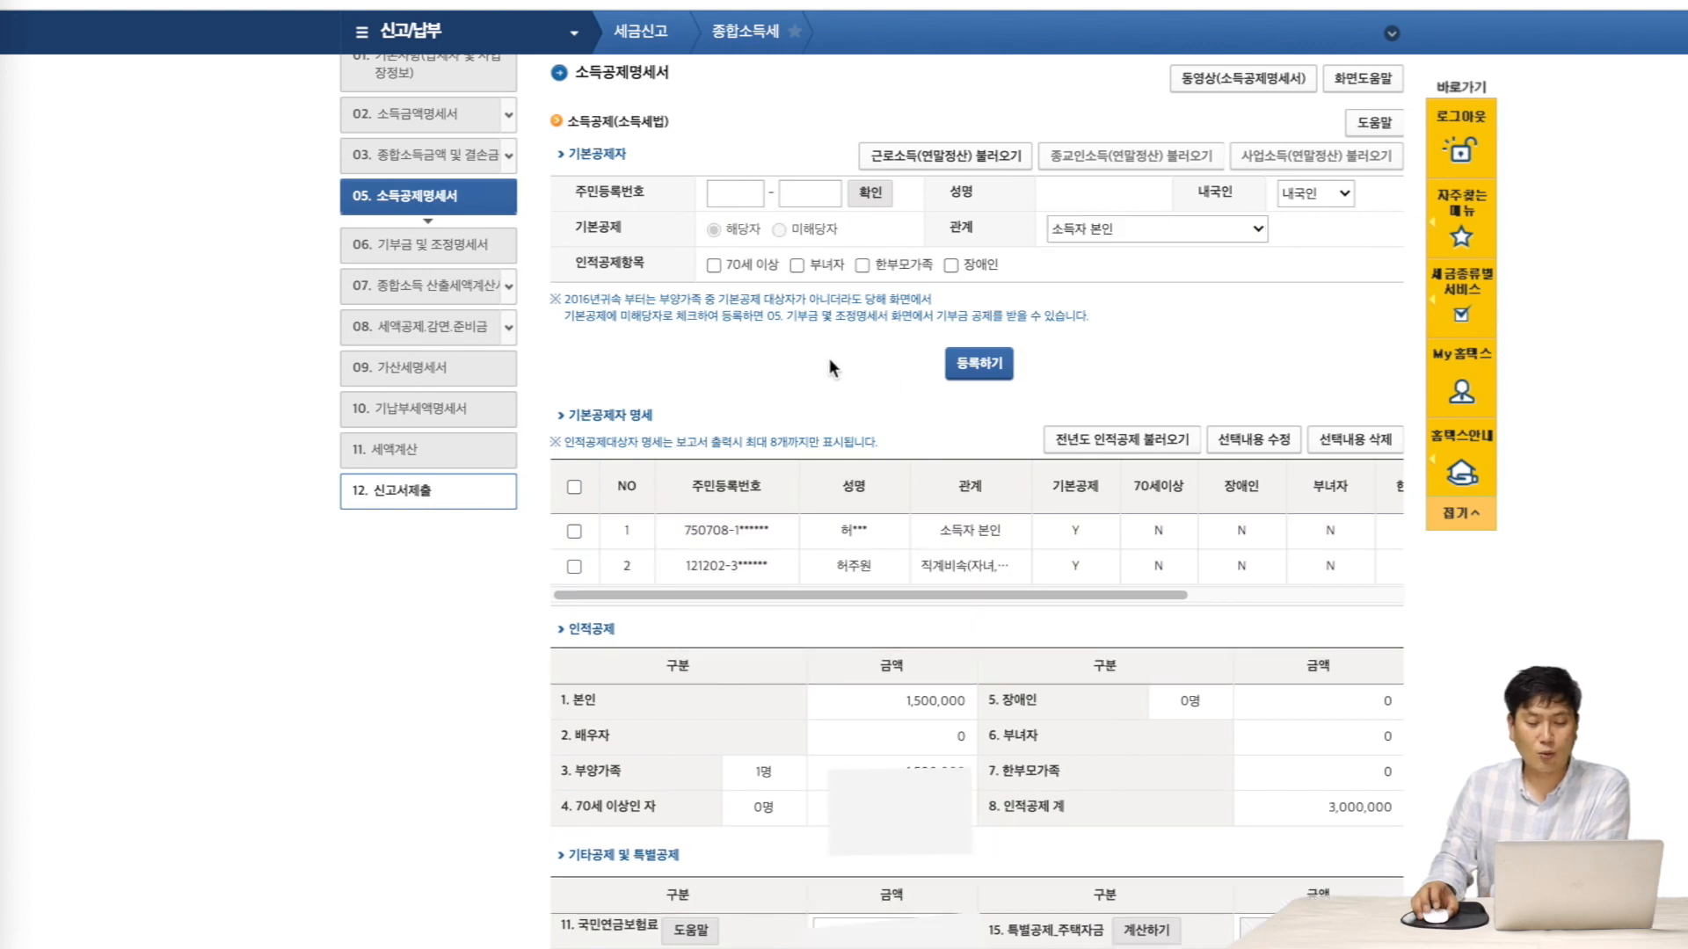
- Load the 2020 usage data for all twelve months into the credit card deduction calculator (신용카드 공제 계산기) of item 22
{"action": "scroll", "coordinate": [830, 357], "scroll_direction": "down", "scroll_amount": 6}
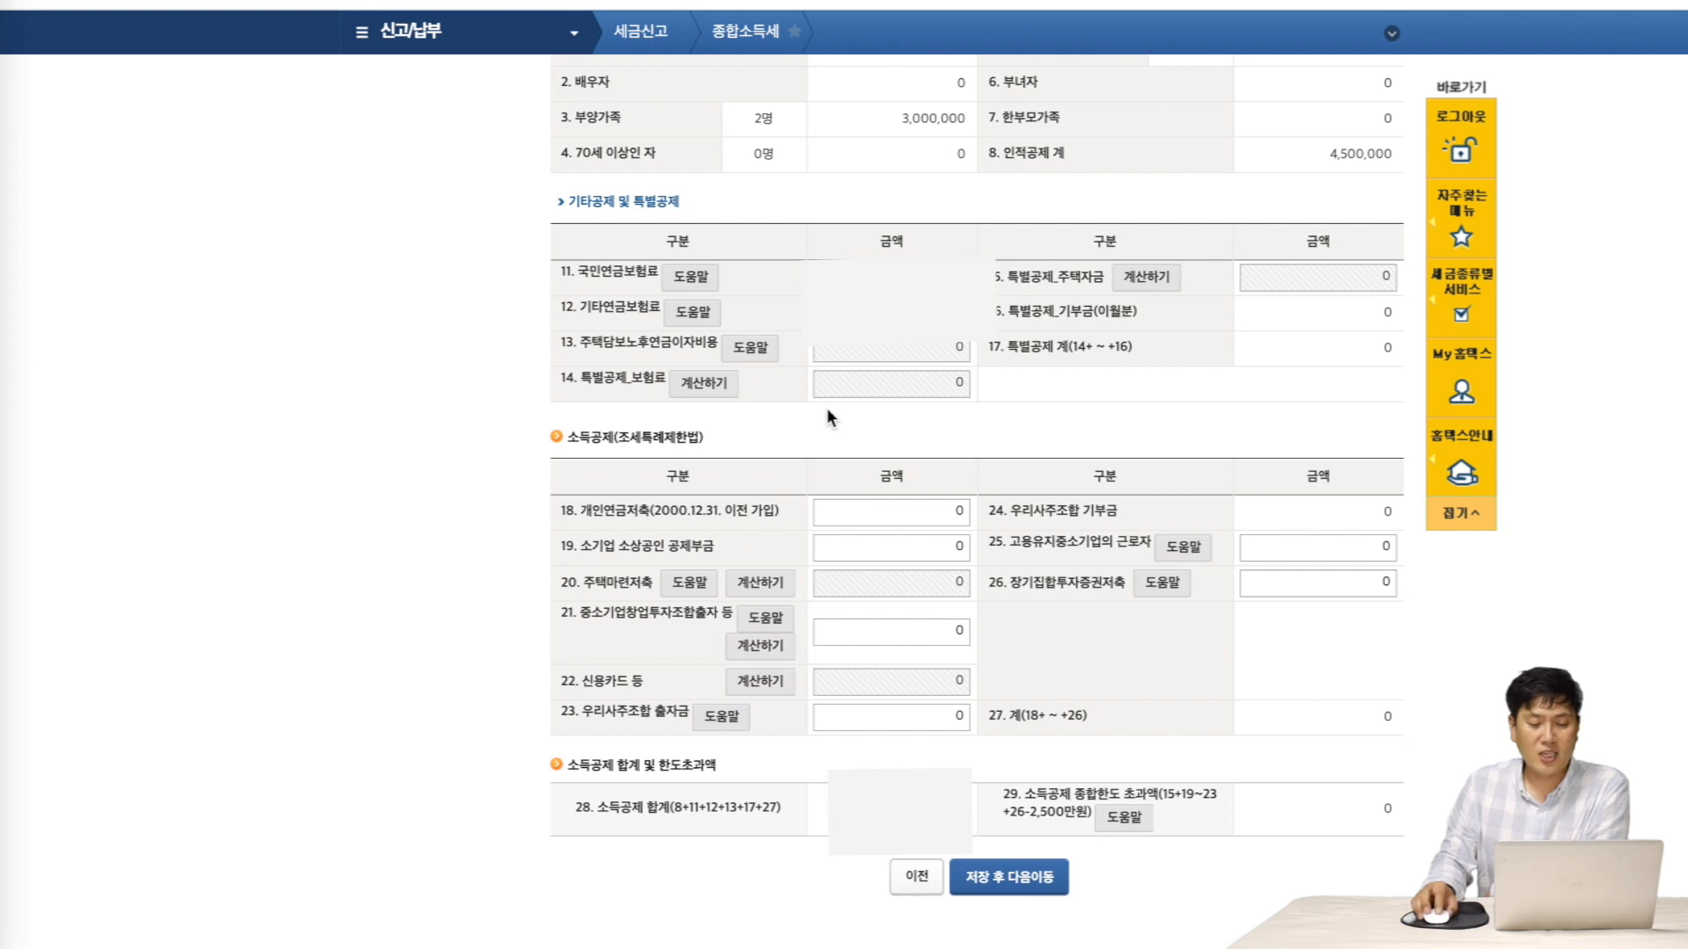
{"action": "scroll", "coordinate": [827, 407], "scroll_direction": "up", "scroll_amount": 1}
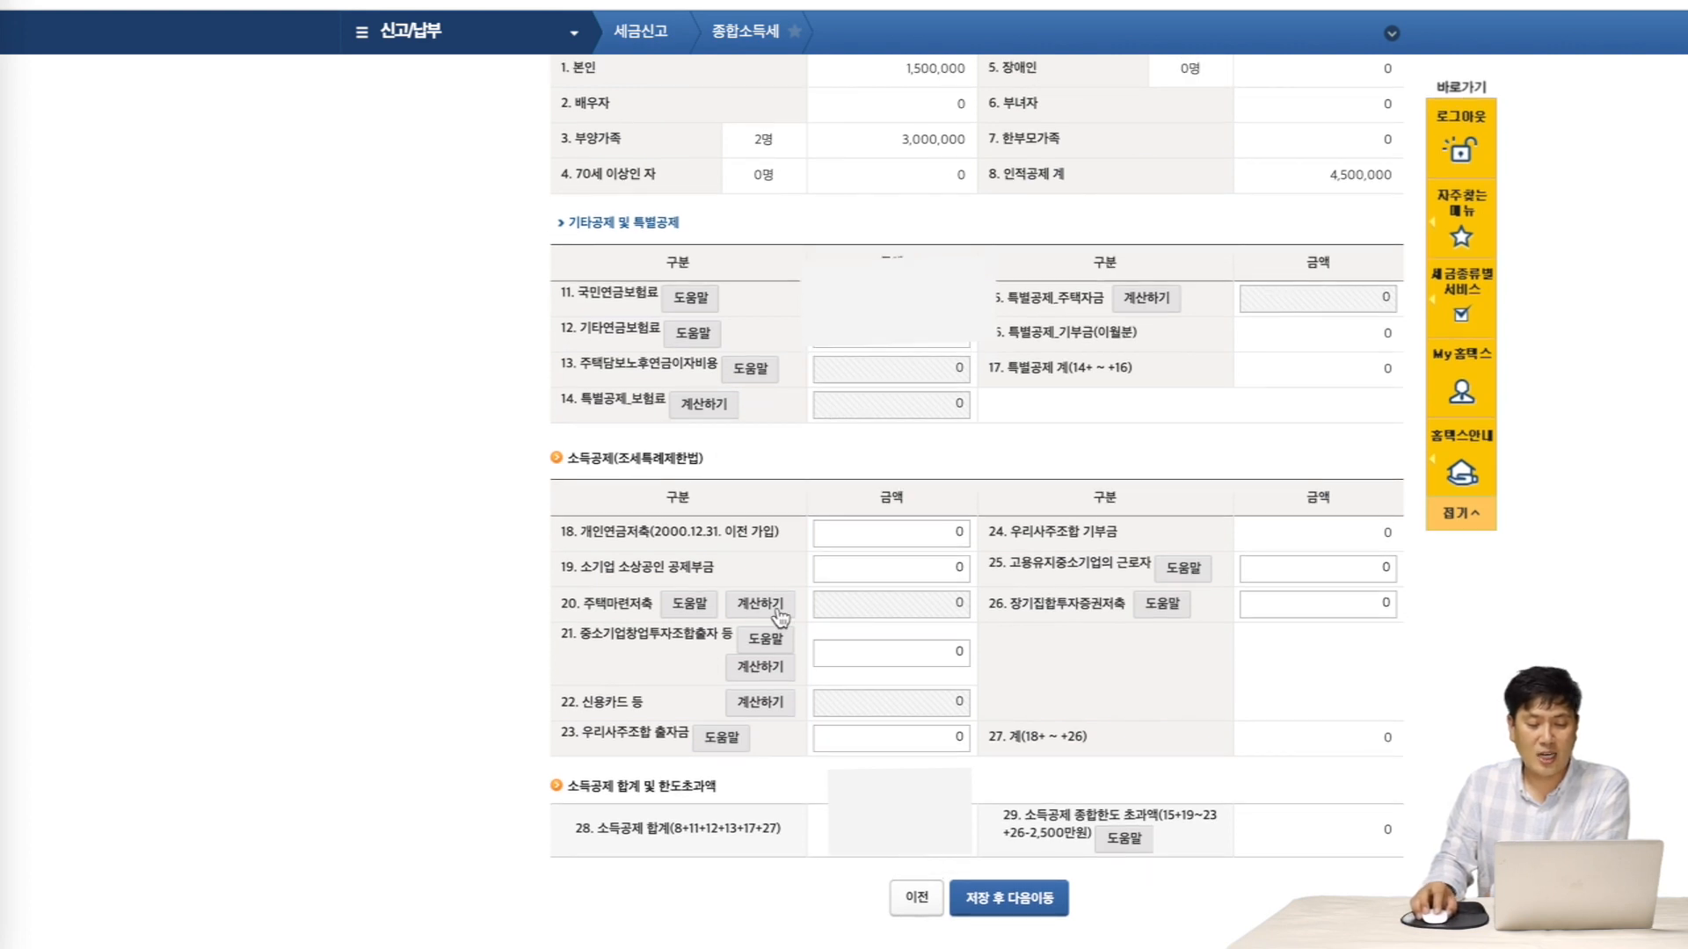
{"action": "scroll", "coordinate": [763, 704], "scroll_direction": "up", "scroll_amount": 1}
{"action": "left_click", "coordinate": [759, 723]}
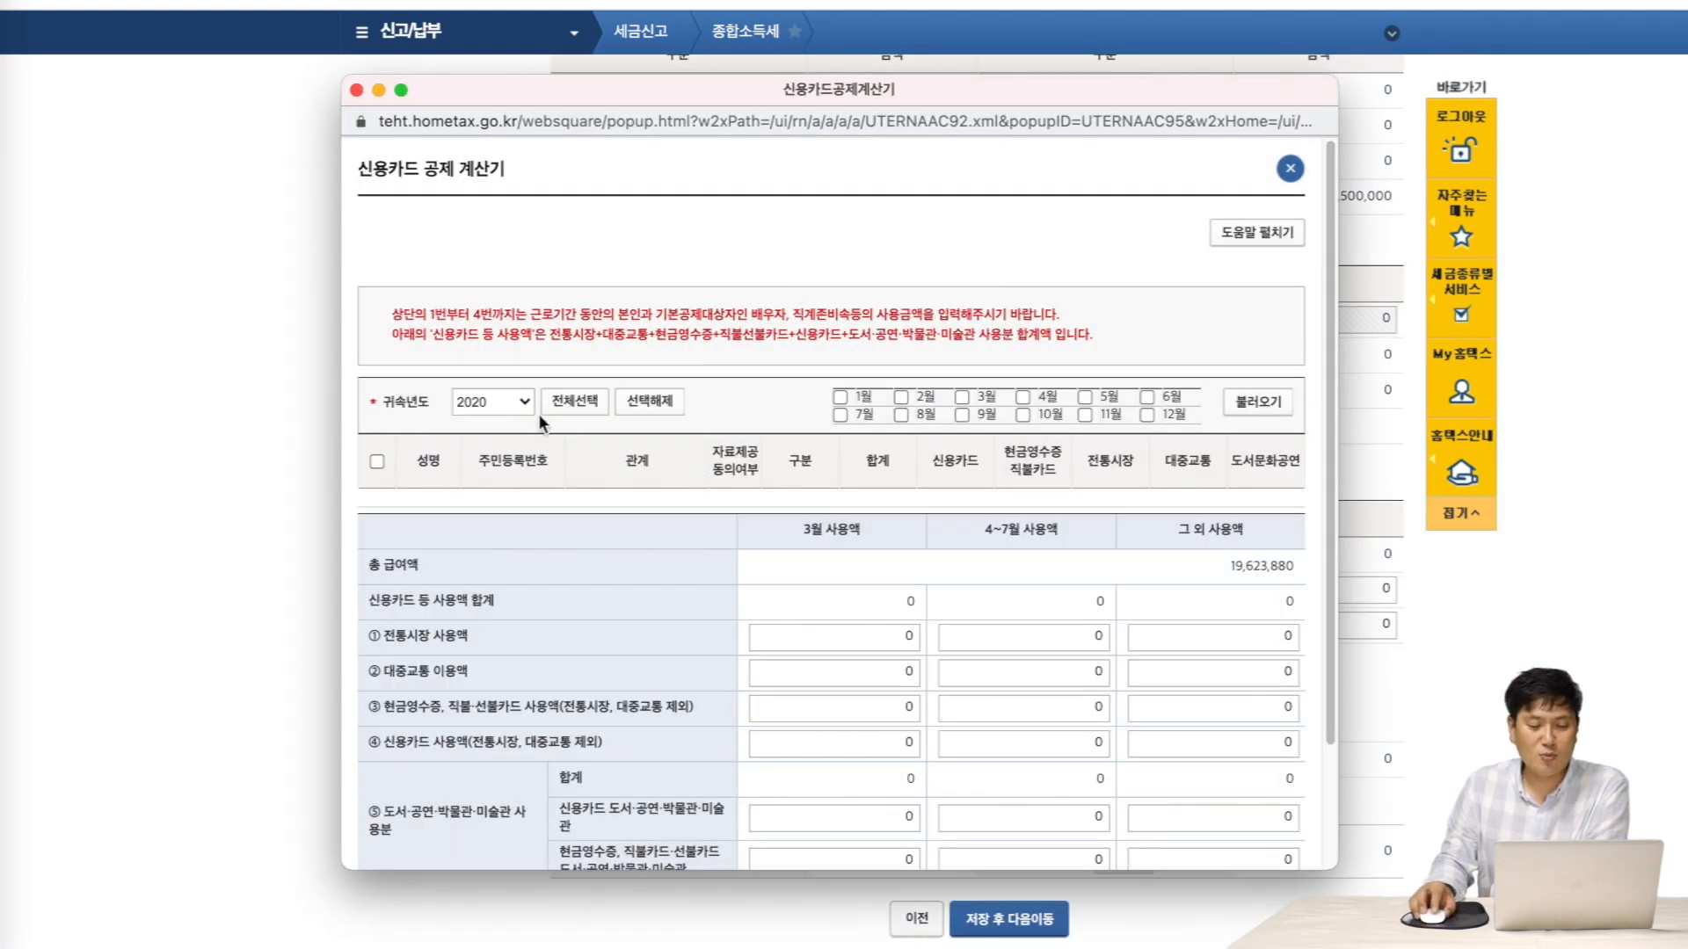
{"action": "left_click", "coordinate": [572, 409]}
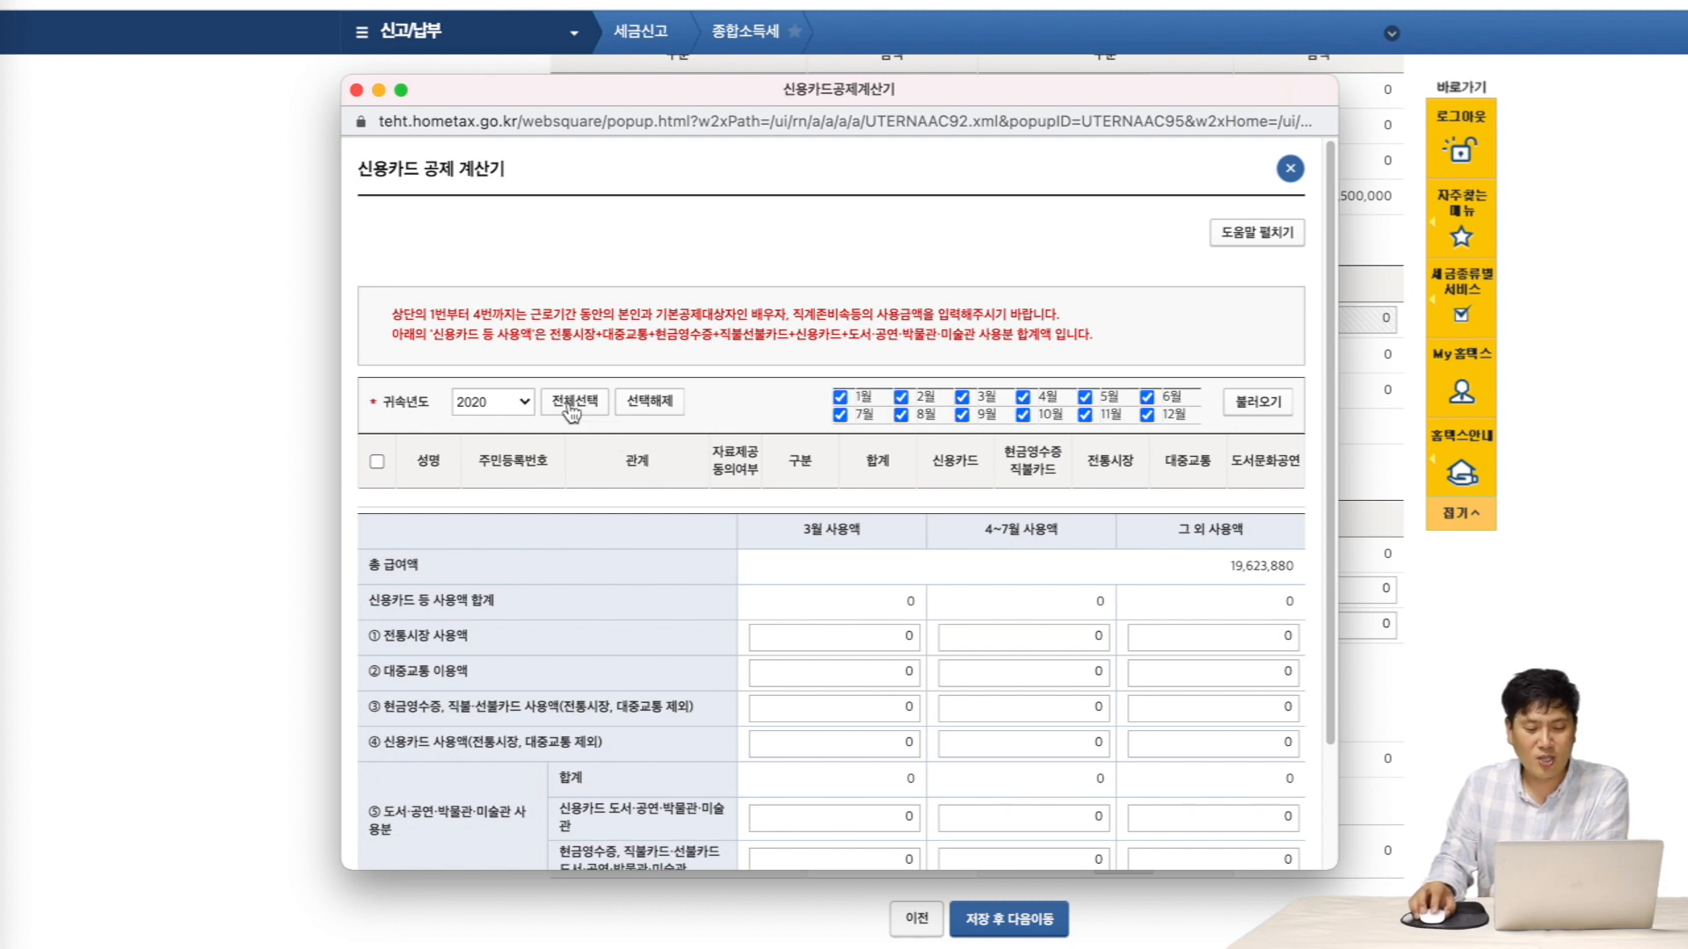
{"action": "left_click", "coordinate": [1270, 406]}
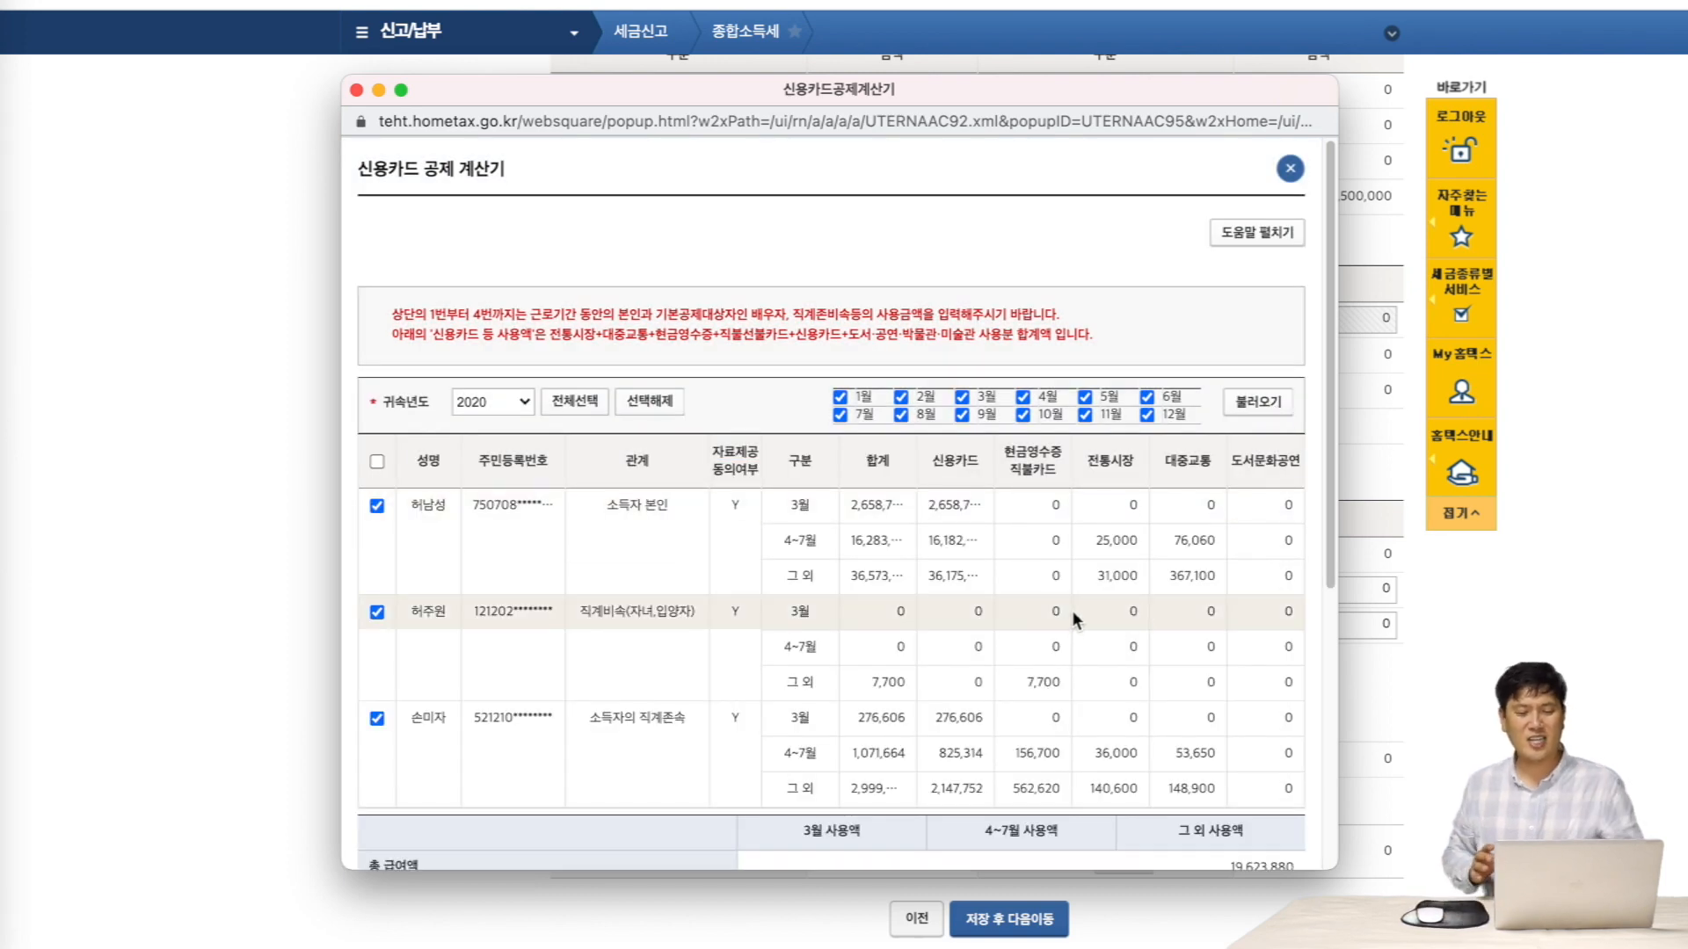
- Apply the loaded card usage to the credit card deduction, then save the income deduction statement and continue to the donation statement (기부금 명세서)
{"action": "scroll", "coordinate": [1074, 610], "scroll_direction": "down", "scroll_amount": 3}
{"action": "scroll", "coordinate": [1073, 609], "scroll_direction": "down", "scroll_amount": 3}
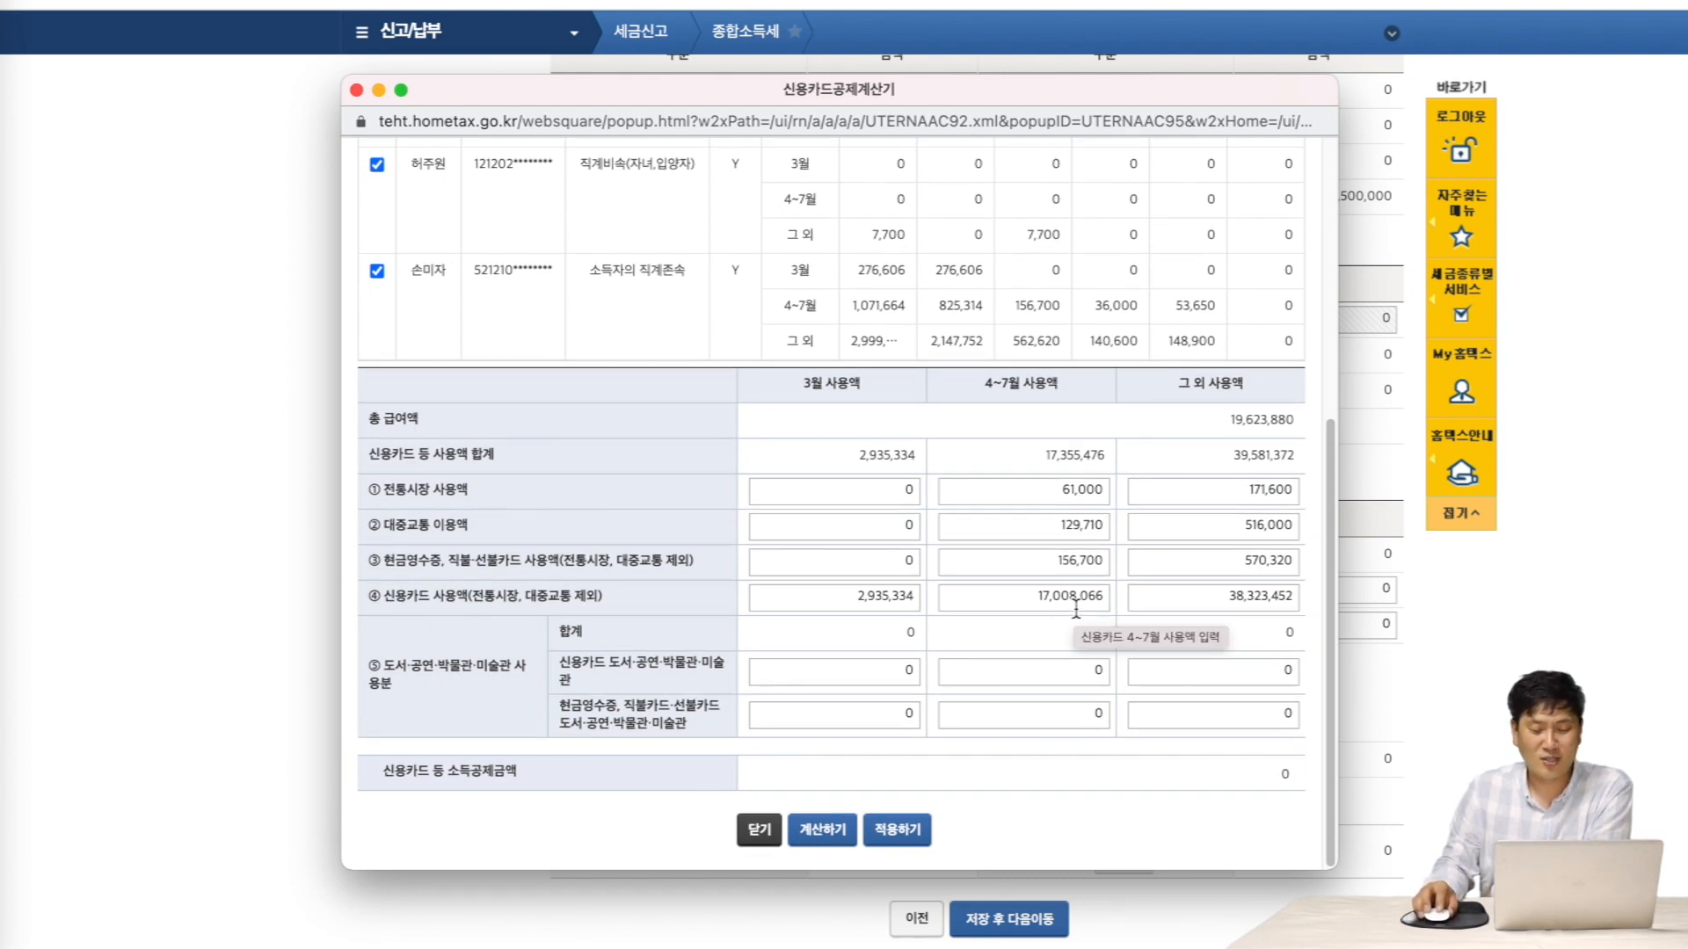
{"action": "left_click", "coordinate": [914, 826]}
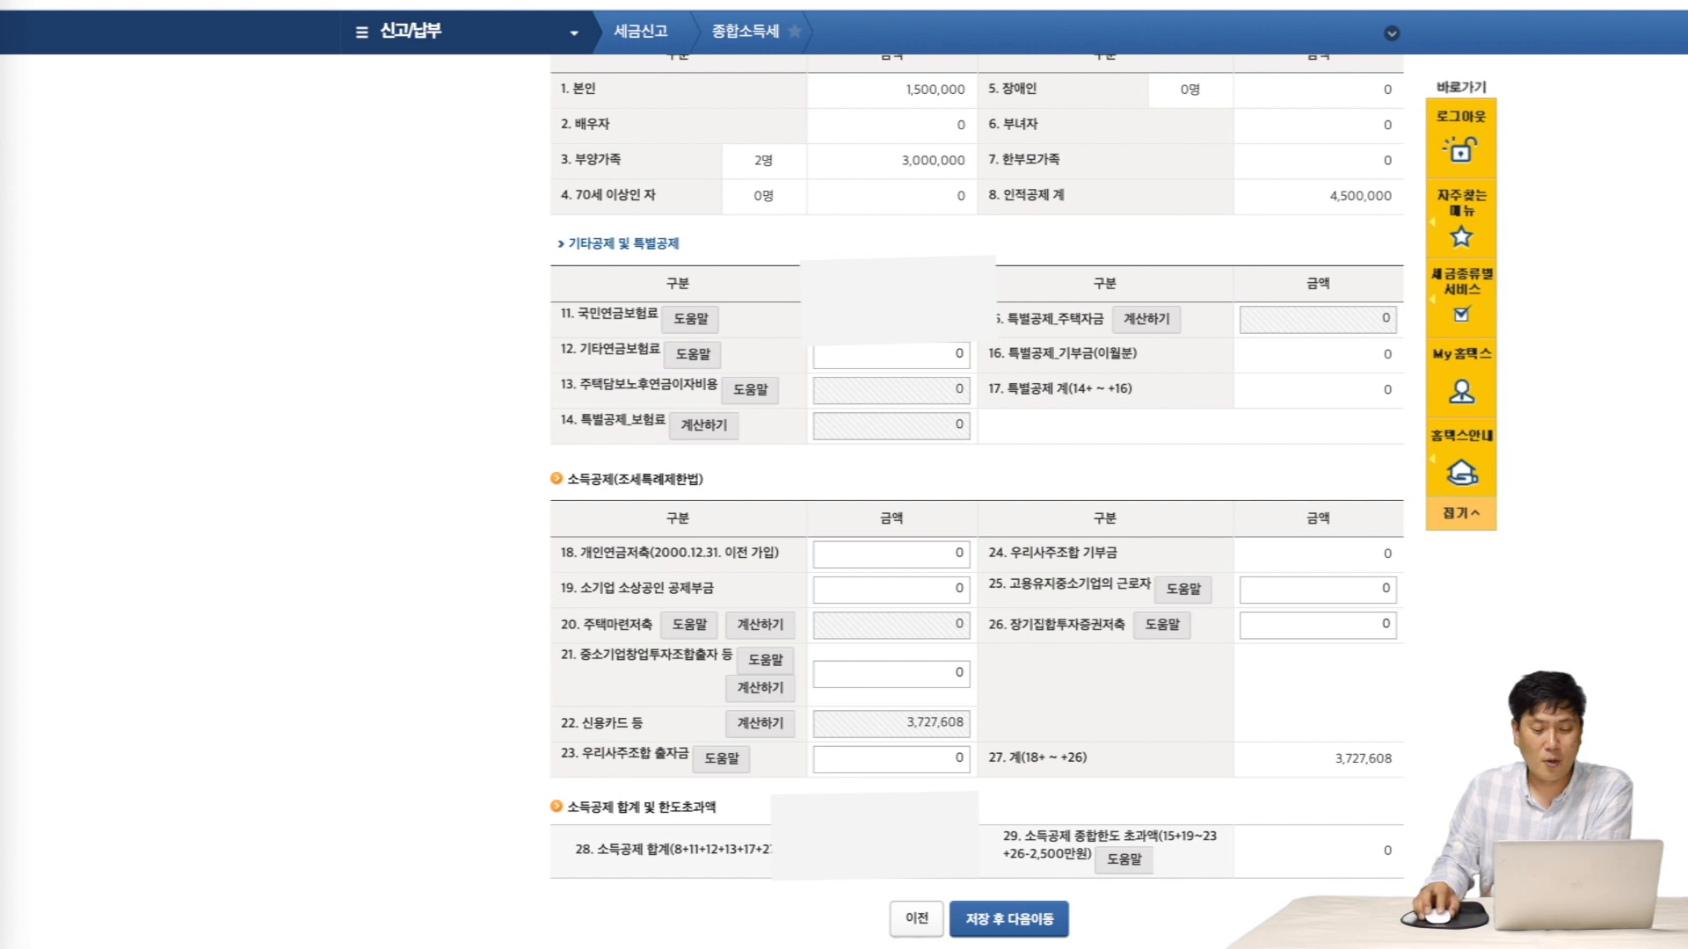
{"action": "left_click", "coordinate": [1021, 920]}
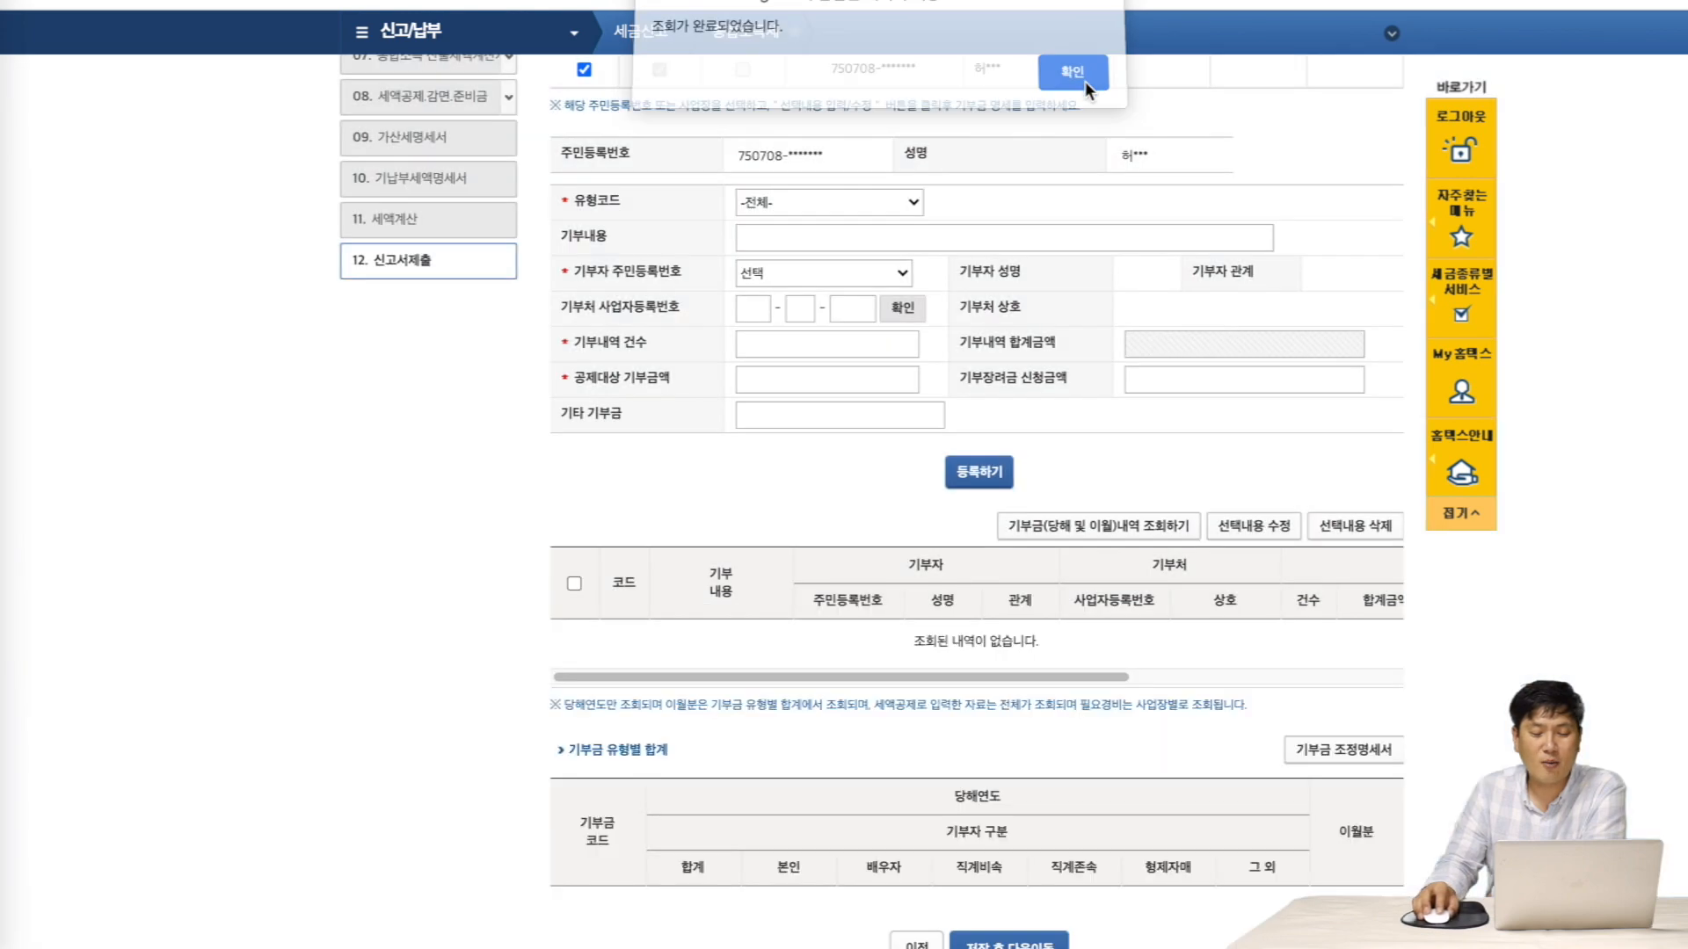
{"action": "left_click", "coordinate": [1084, 81]}
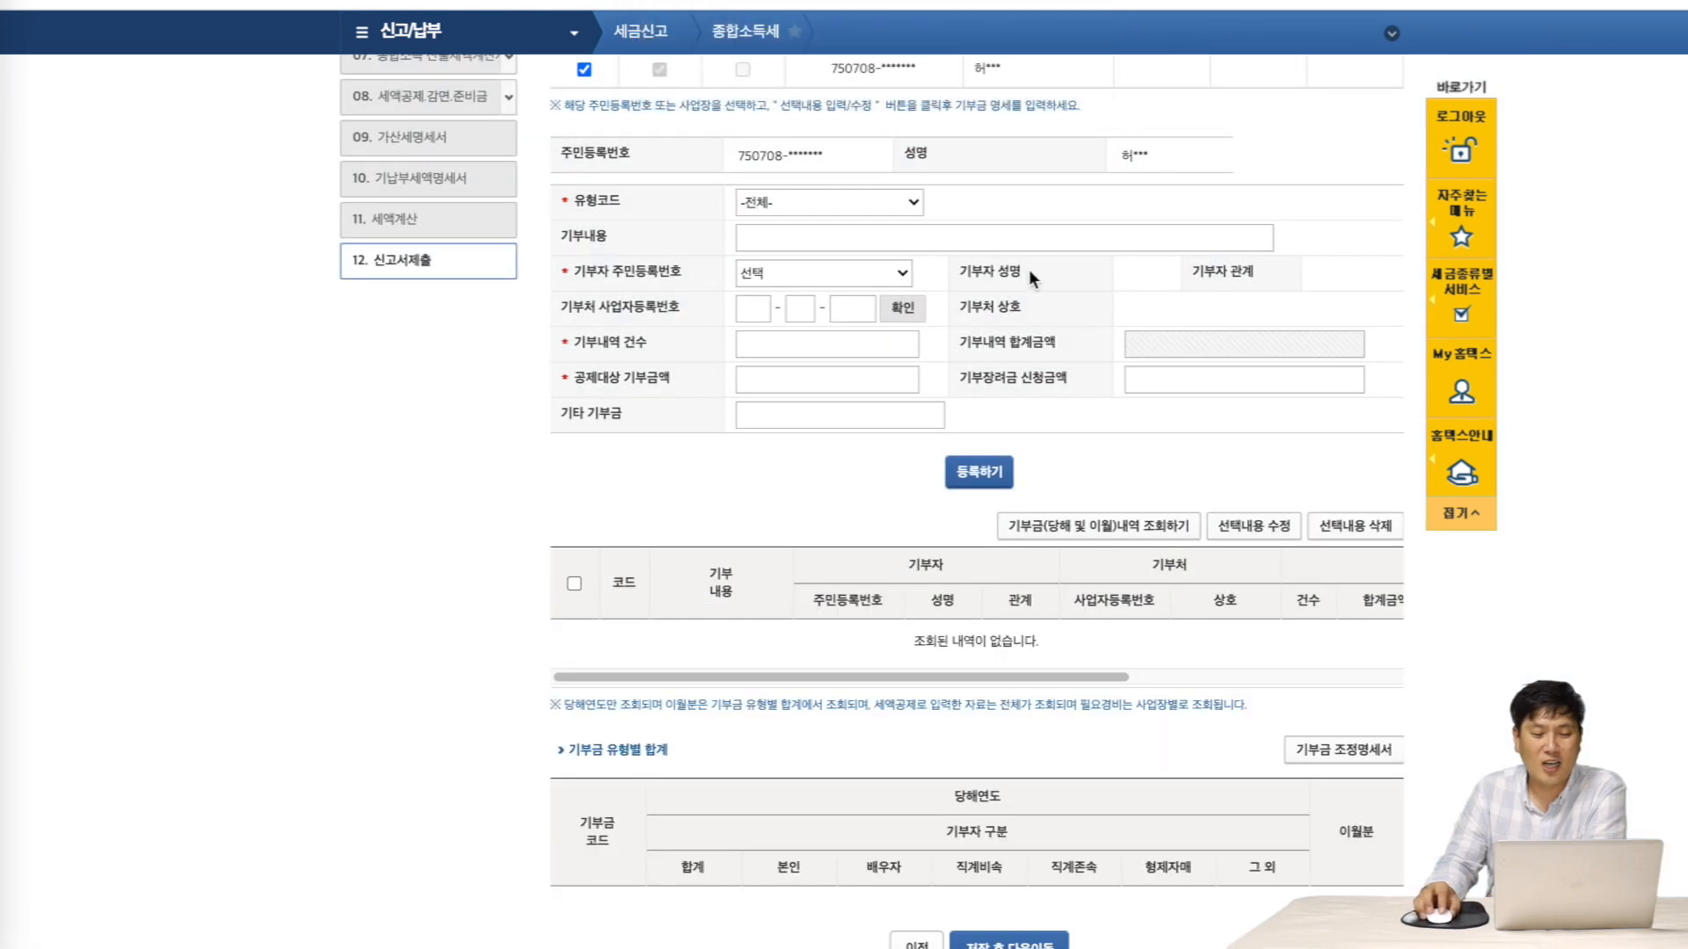
- Leave the donation statement without entries and continue to the tax reduction application (세액감면(면제) 신청서)
{"action": "scroll", "coordinate": [1035, 280], "scroll_direction": "up", "scroll_amount": 6}
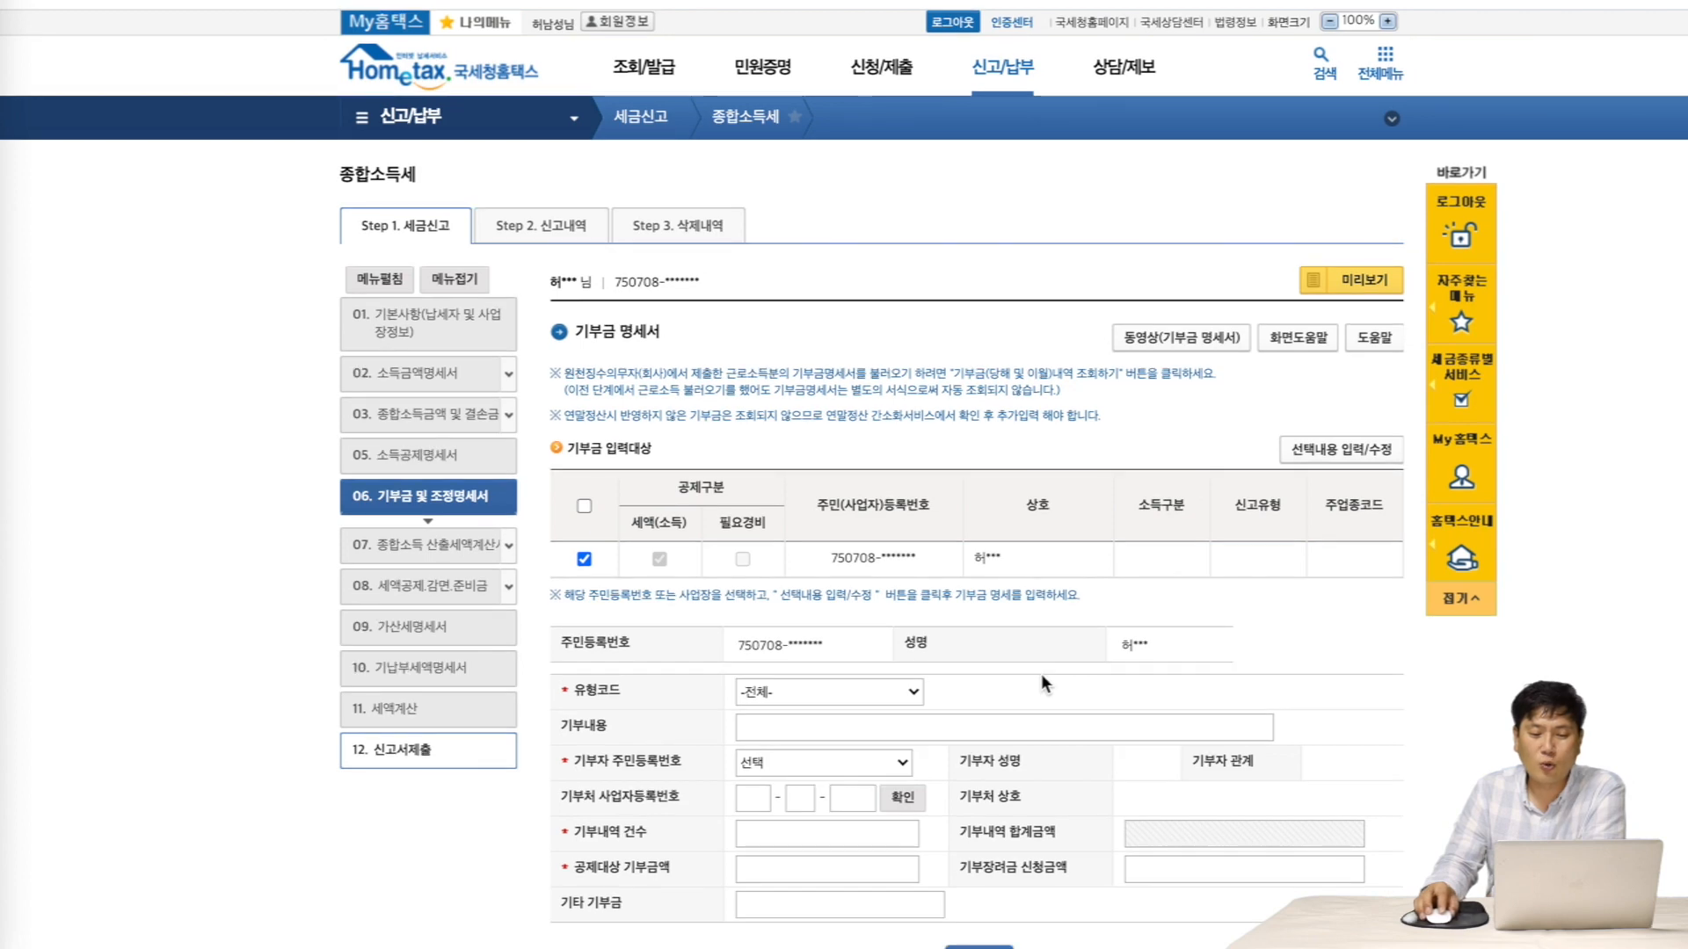
{"action": "scroll", "coordinate": [1042, 681], "scroll_direction": "down", "scroll_amount": 1}
{"action": "scroll", "coordinate": [1041, 673], "scroll_direction": "down", "scroll_amount": 6}
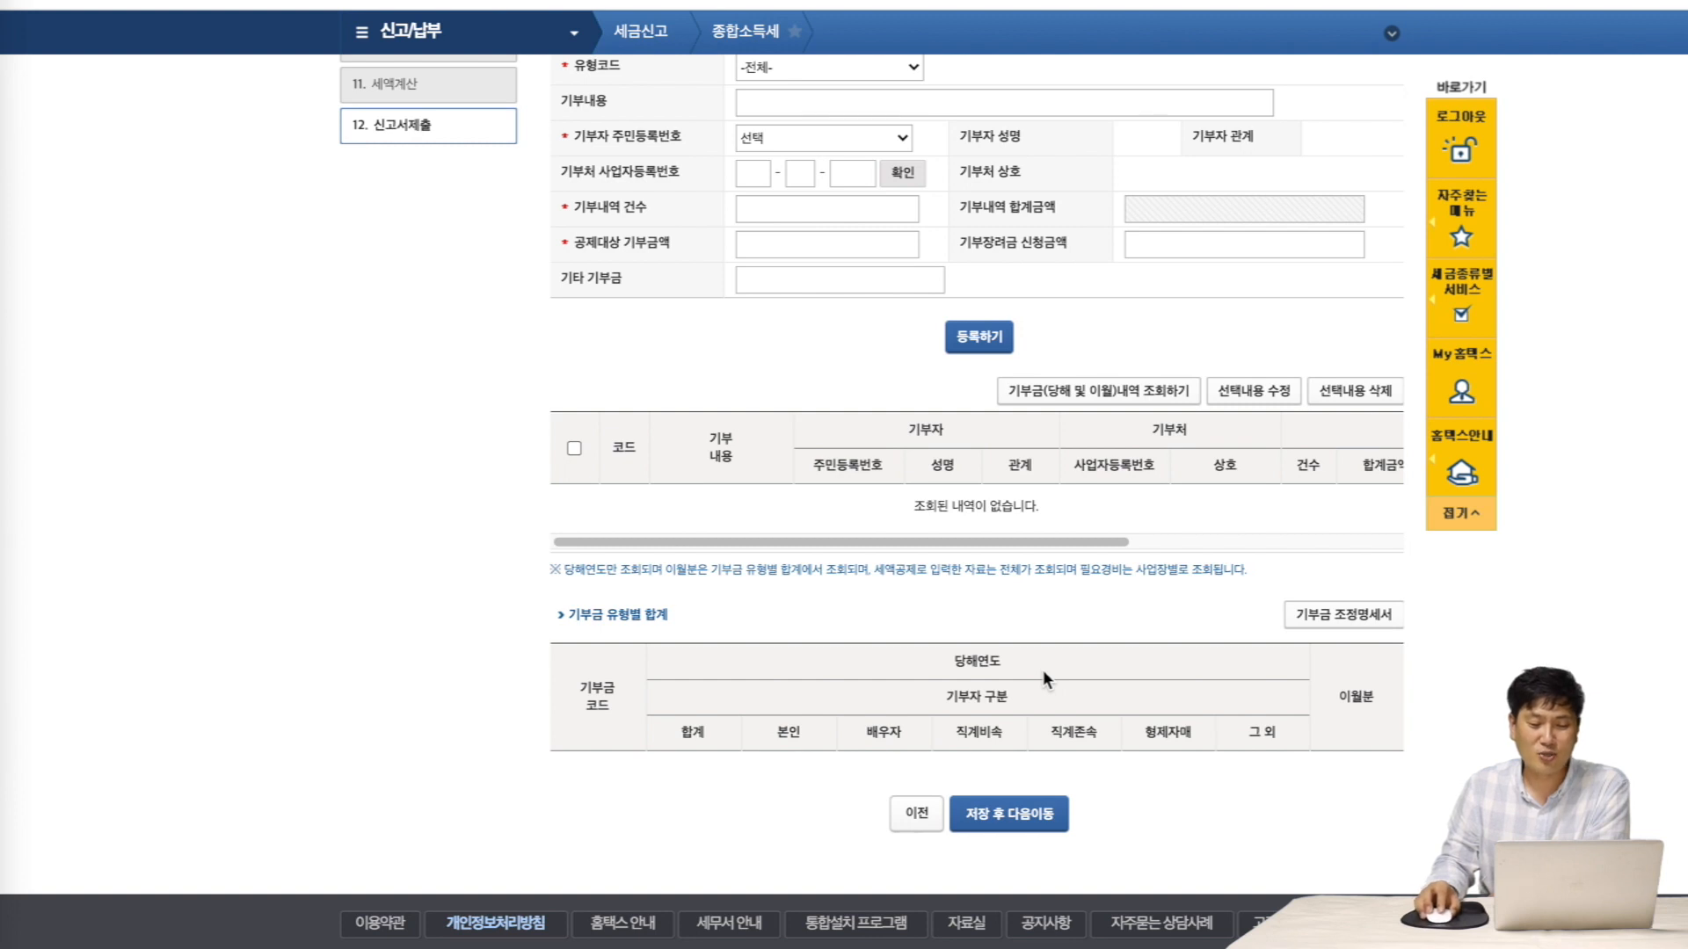
{"action": "left_click", "coordinate": [1016, 821]}
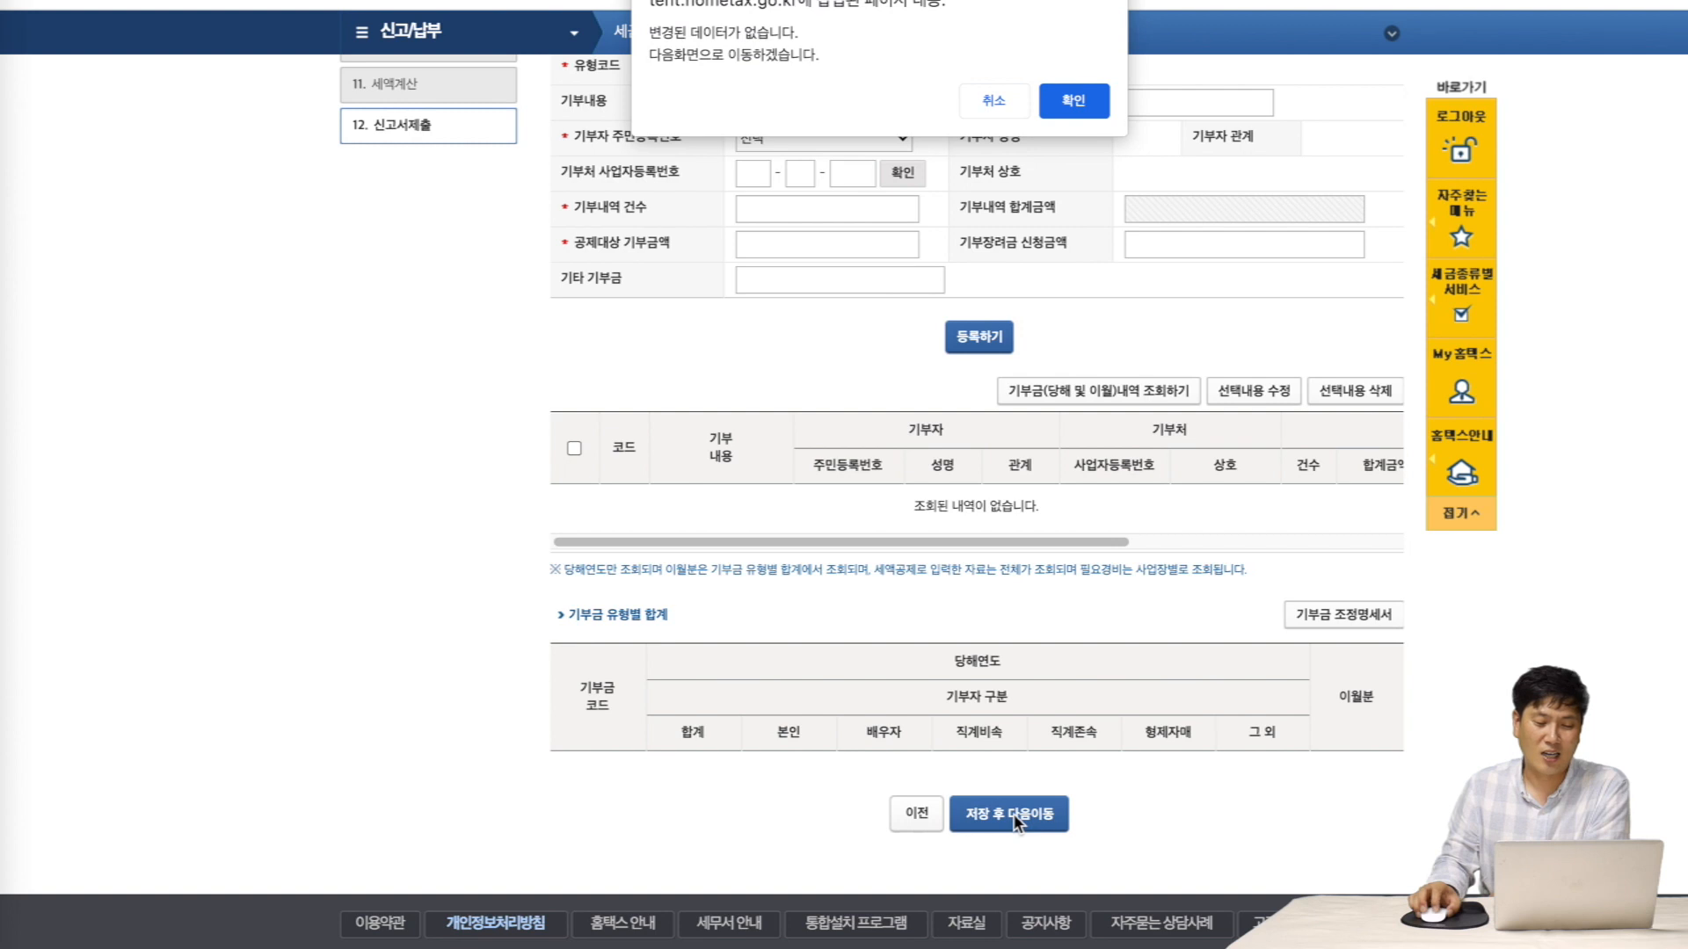
{"action": "left_click", "coordinate": [1085, 109]}
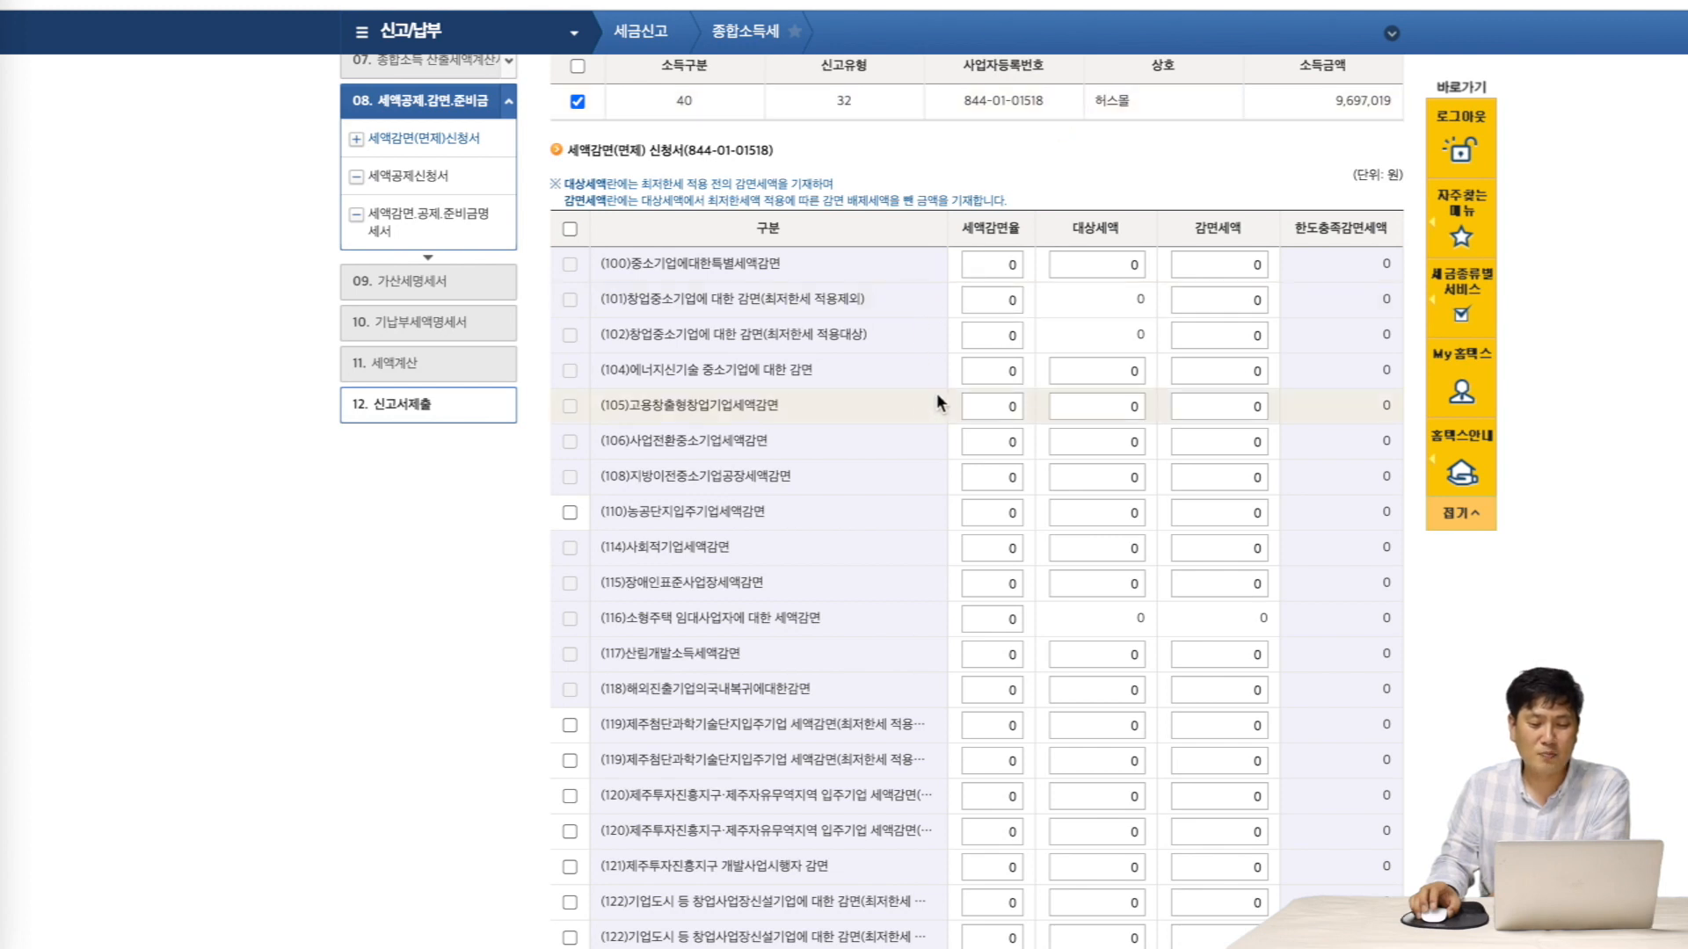
- Save the tax reduction application without selecting any reduction and continue to the tax credit application (세액공제 신청서)
{"action": "scroll", "coordinate": [937, 393], "scroll_direction": "up", "scroll_amount": 1}
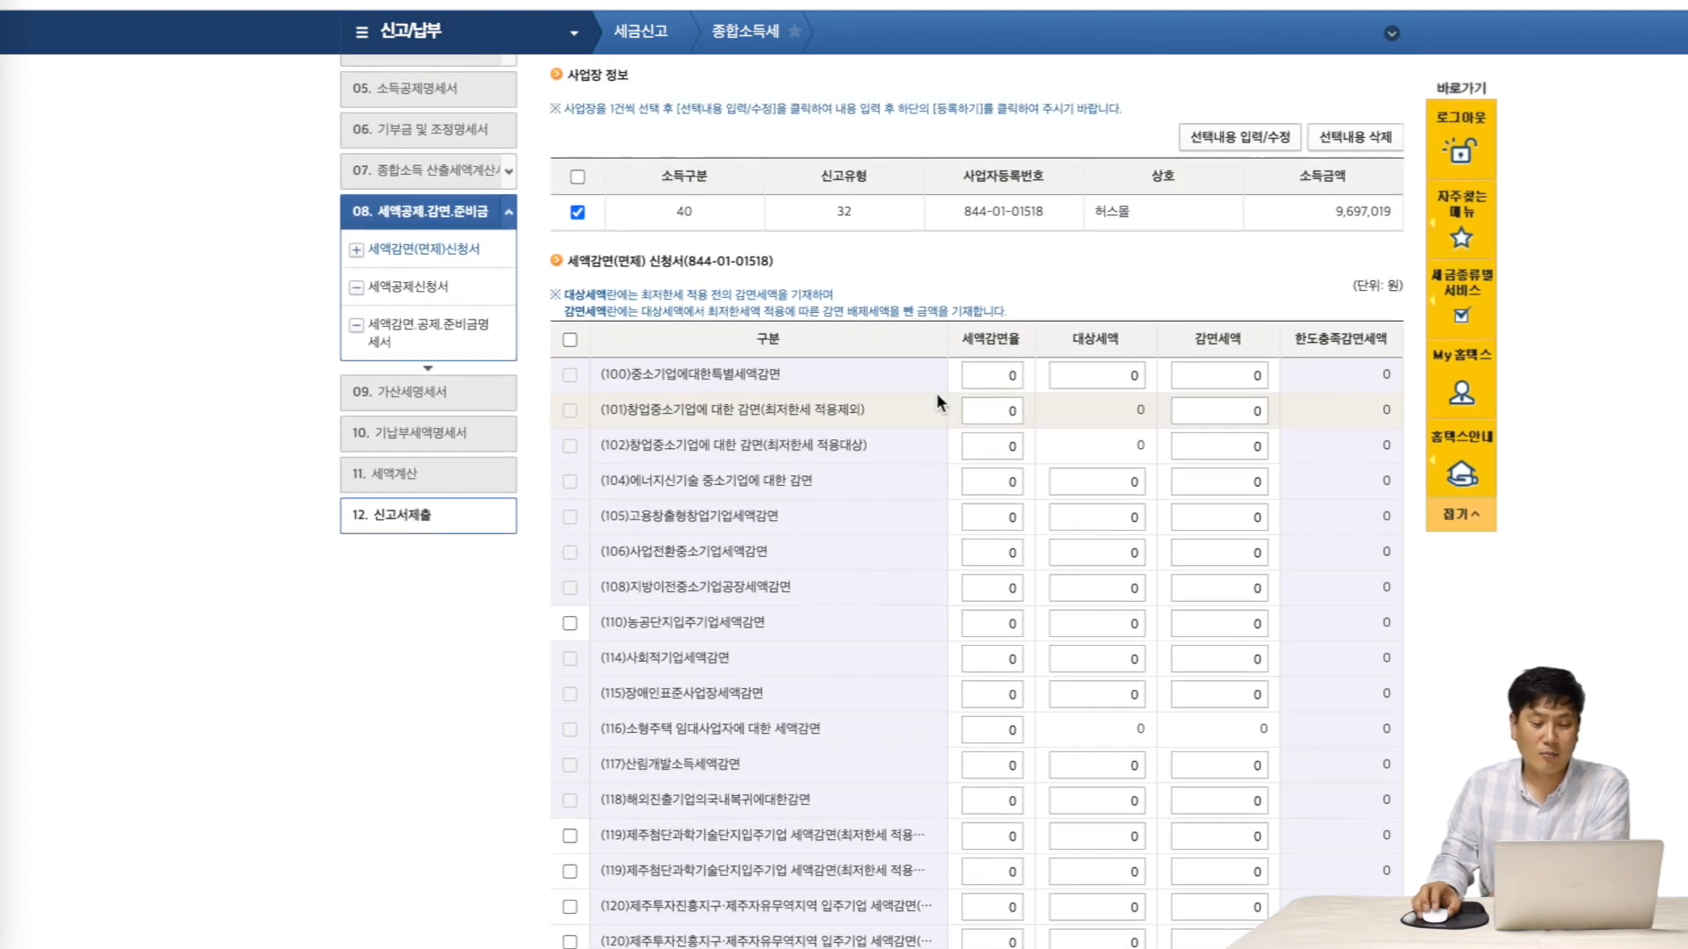
{"action": "scroll", "coordinate": [936, 392], "scroll_direction": "up", "scroll_amount": 1}
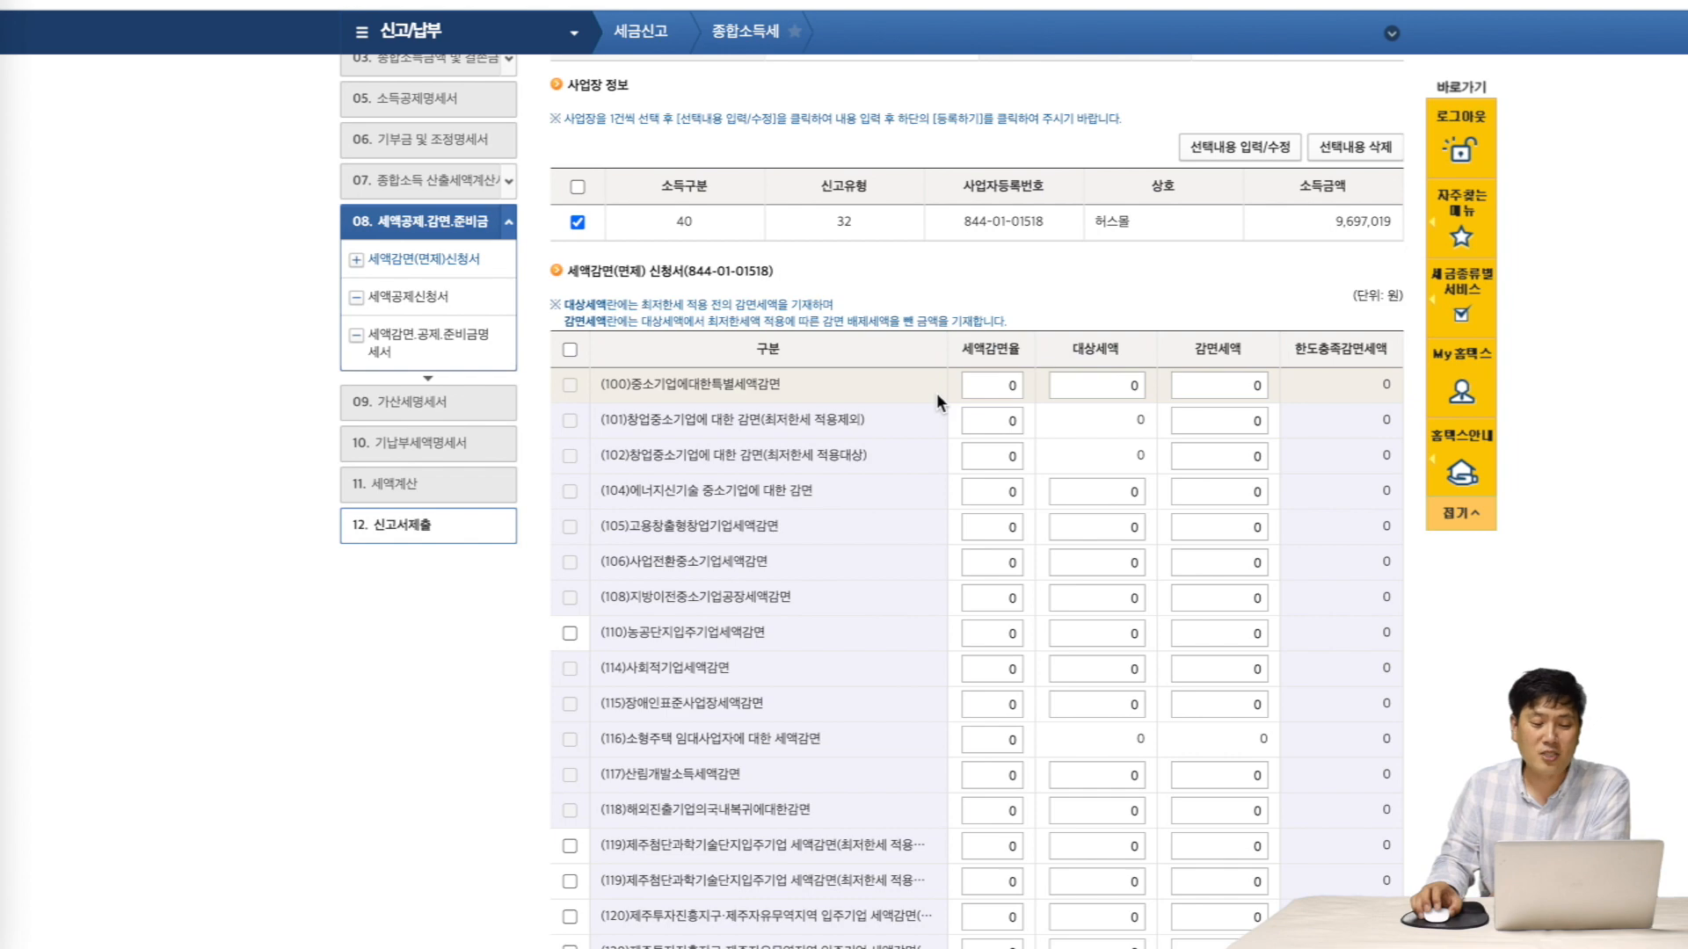
{"action": "scroll", "coordinate": [936, 393], "scroll_direction": "down", "scroll_amount": 3}
{"action": "scroll", "coordinate": [937, 398], "scroll_direction": "down", "scroll_amount": 8}
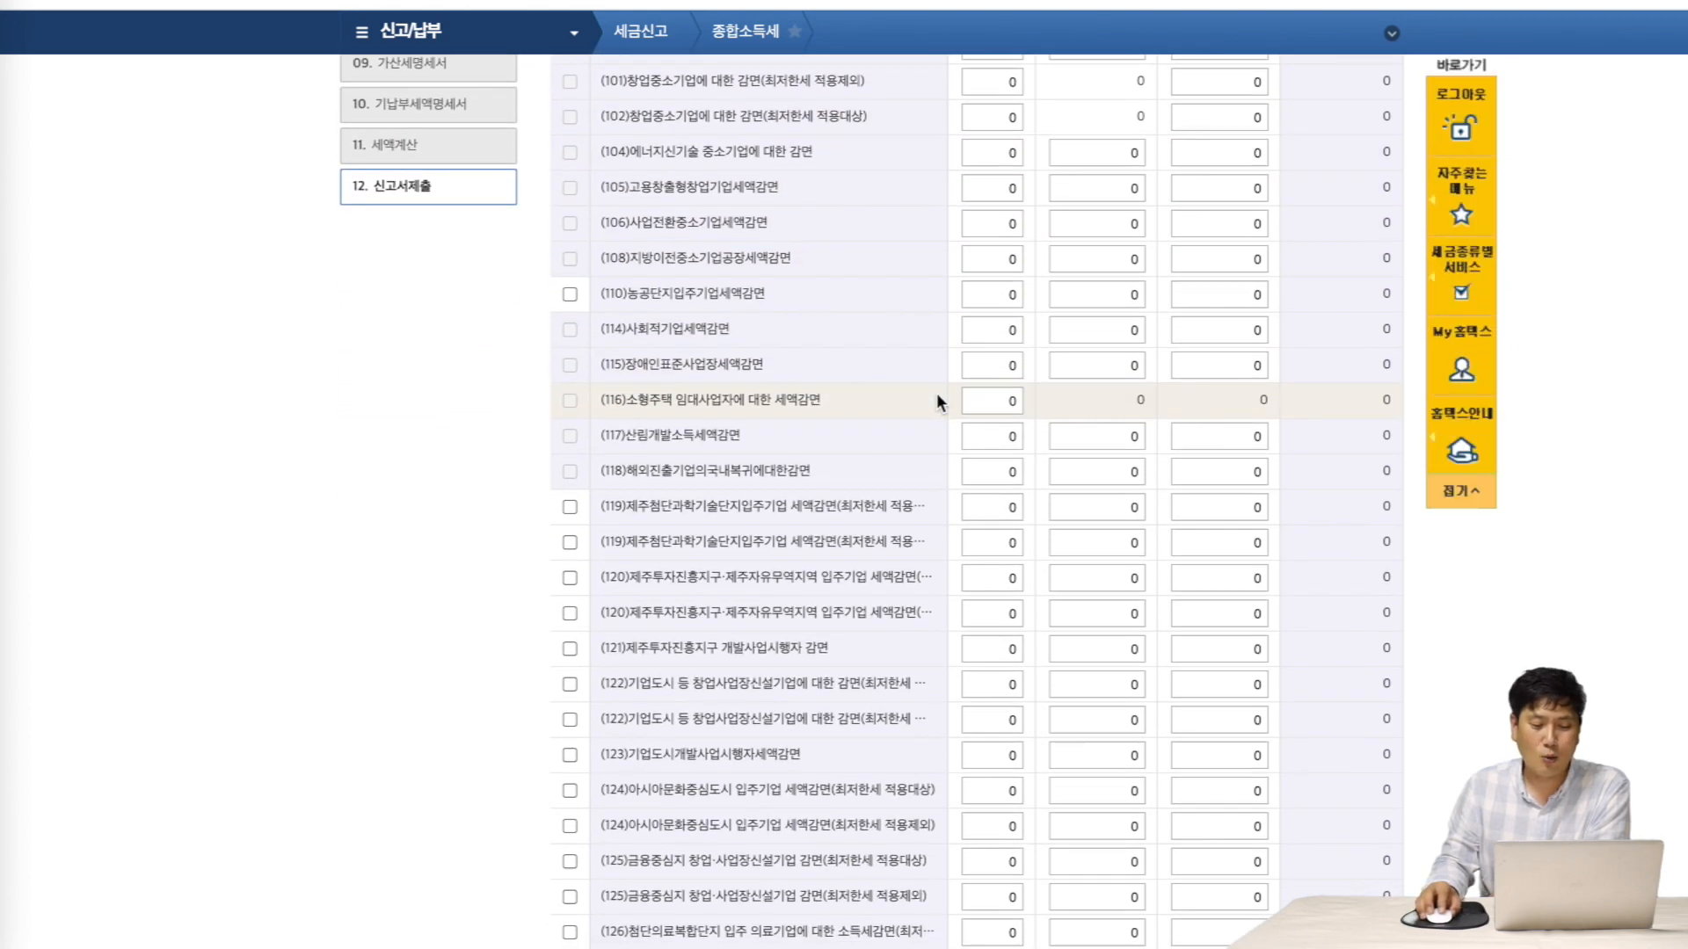
{"action": "scroll", "coordinate": [936, 393], "scroll_direction": "down", "scroll_amount": 4}
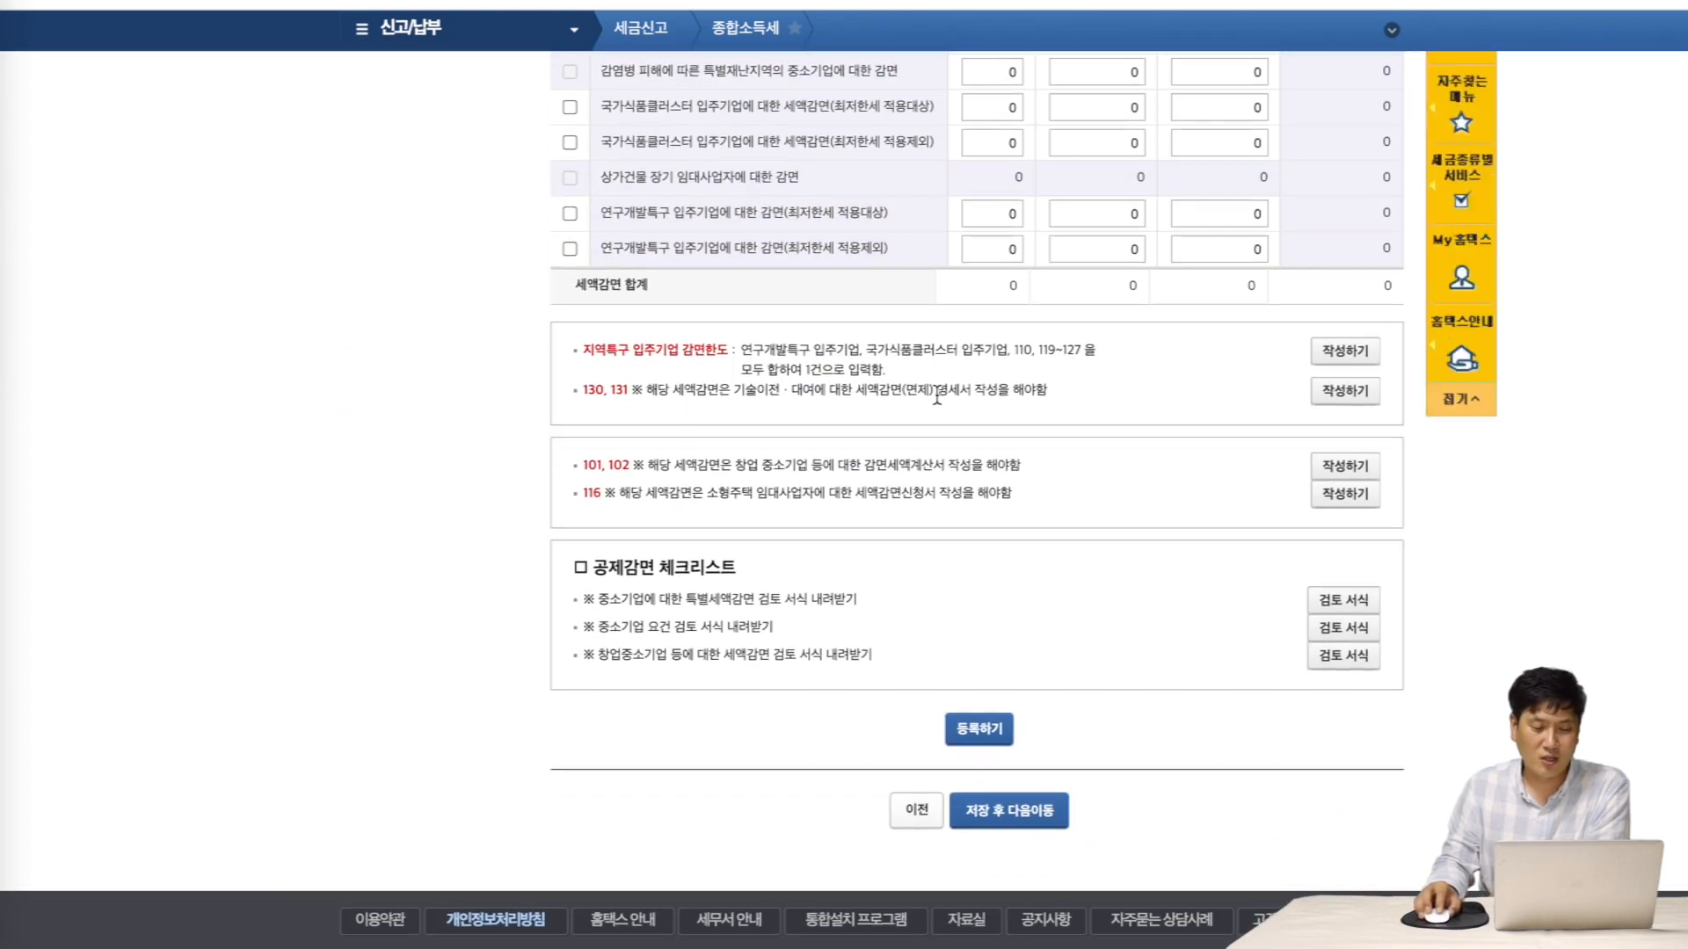
{"action": "left_click", "coordinate": [1019, 813]}
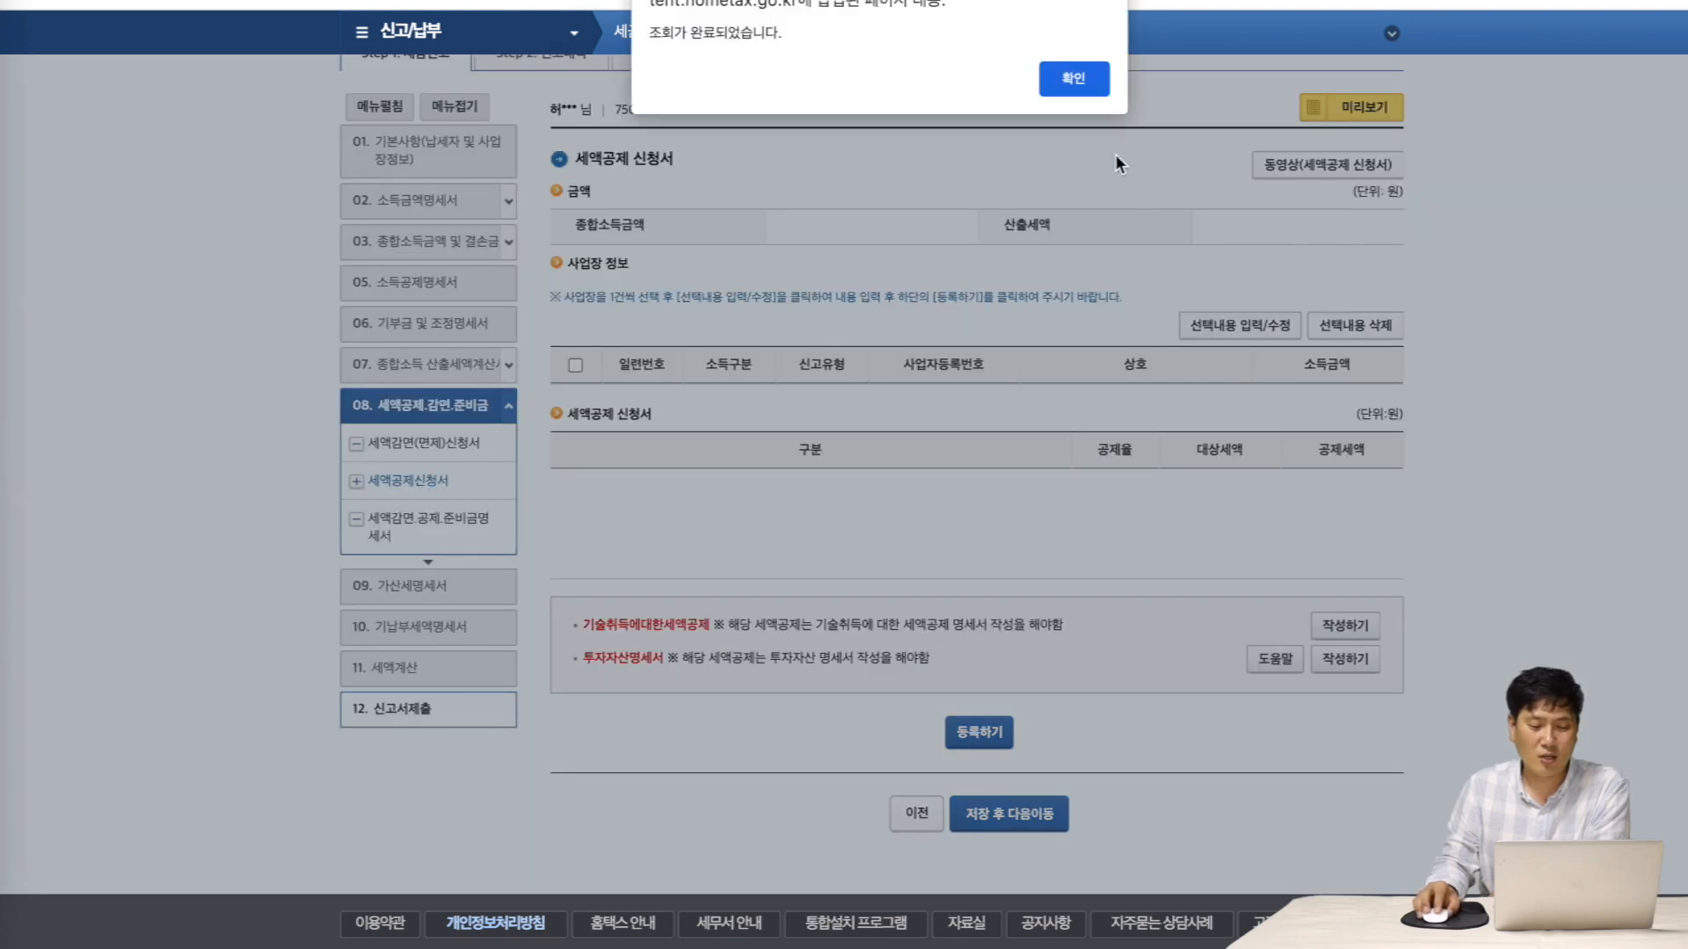
{"action": "left_click", "coordinate": [1083, 81]}
- Review the tax credit items, save the application without adding entries, and continue to the reduction, credit and reserve statement (세액감면·공제 준비금 명세서)
{"action": "scroll", "coordinate": [1083, 81], "scroll_direction": "down", "scroll_amount": 15}
{"action": "scroll", "coordinate": [862, 357], "scroll_direction": "up", "scroll_amount": 18}
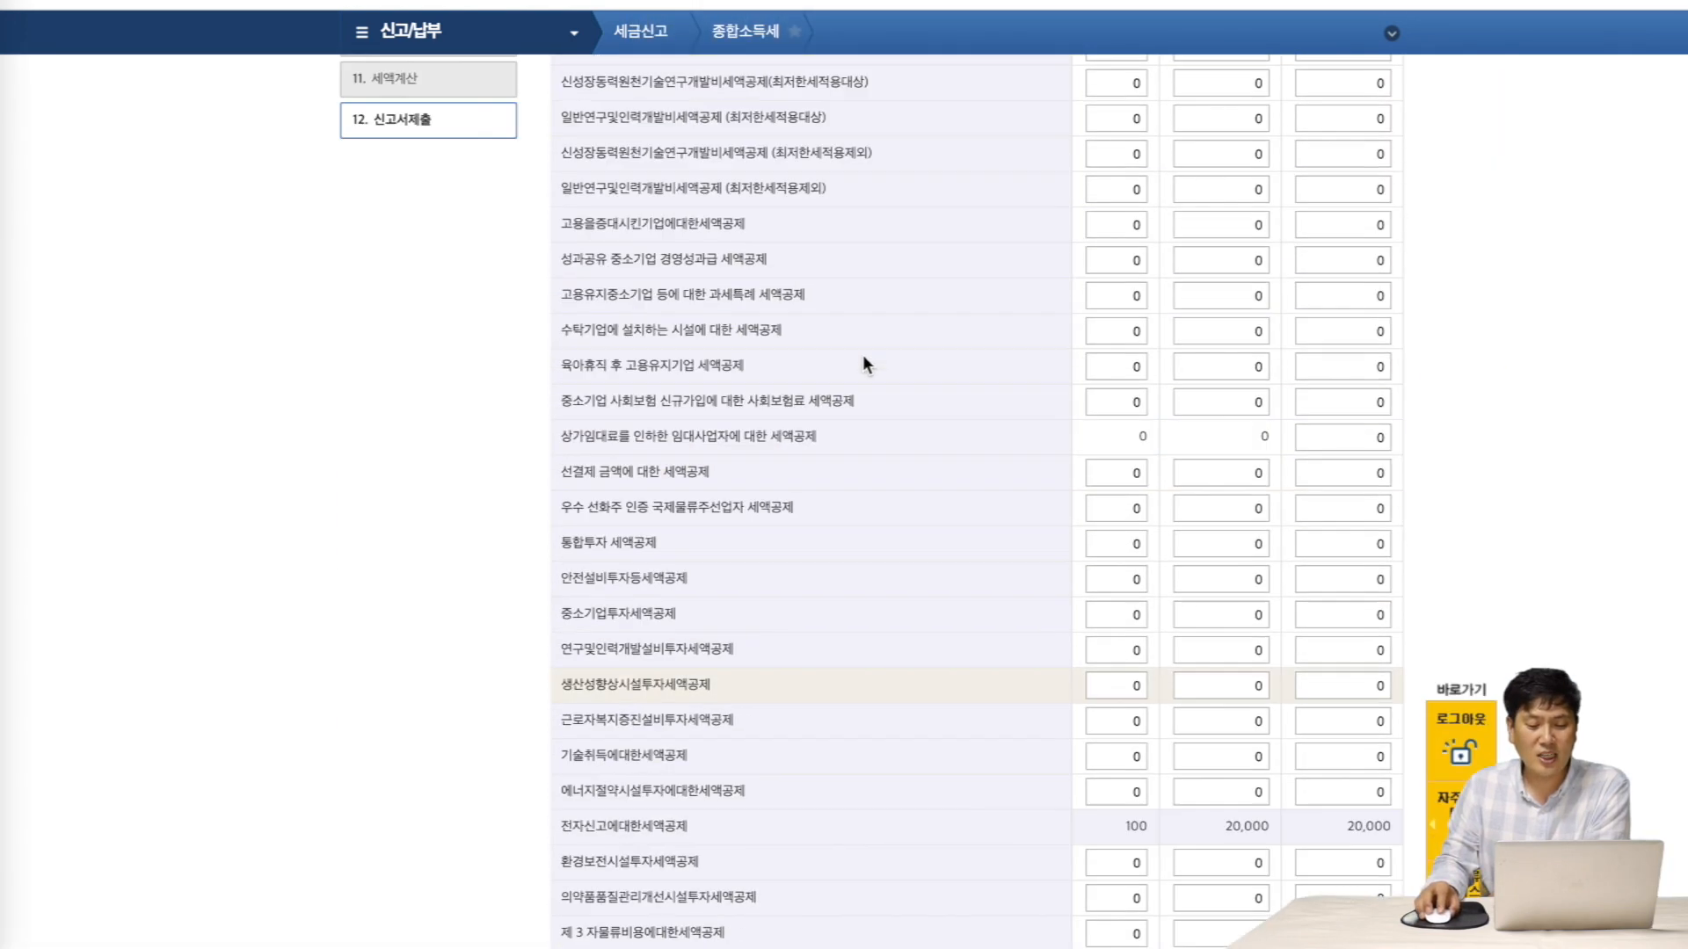
{"action": "scroll", "coordinate": [888, 404], "scroll_direction": "down", "scroll_amount": 1}
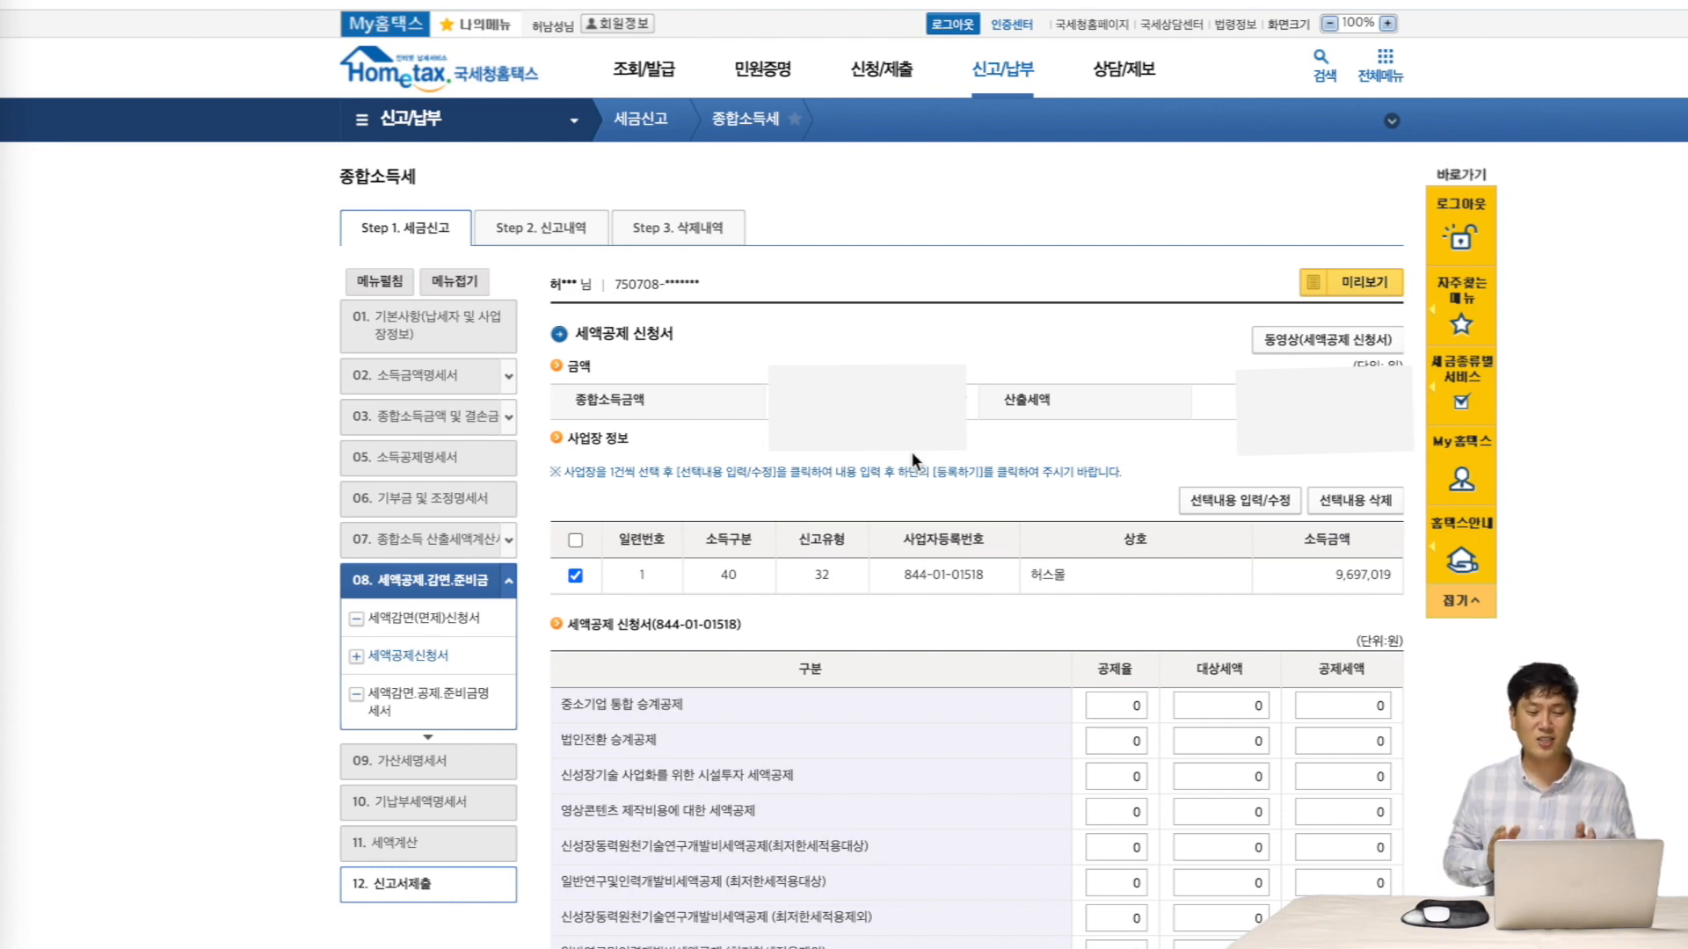
{"action": "scroll", "coordinate": [911, 452], "scroll_direction": "down", "scroll_amount": 10}
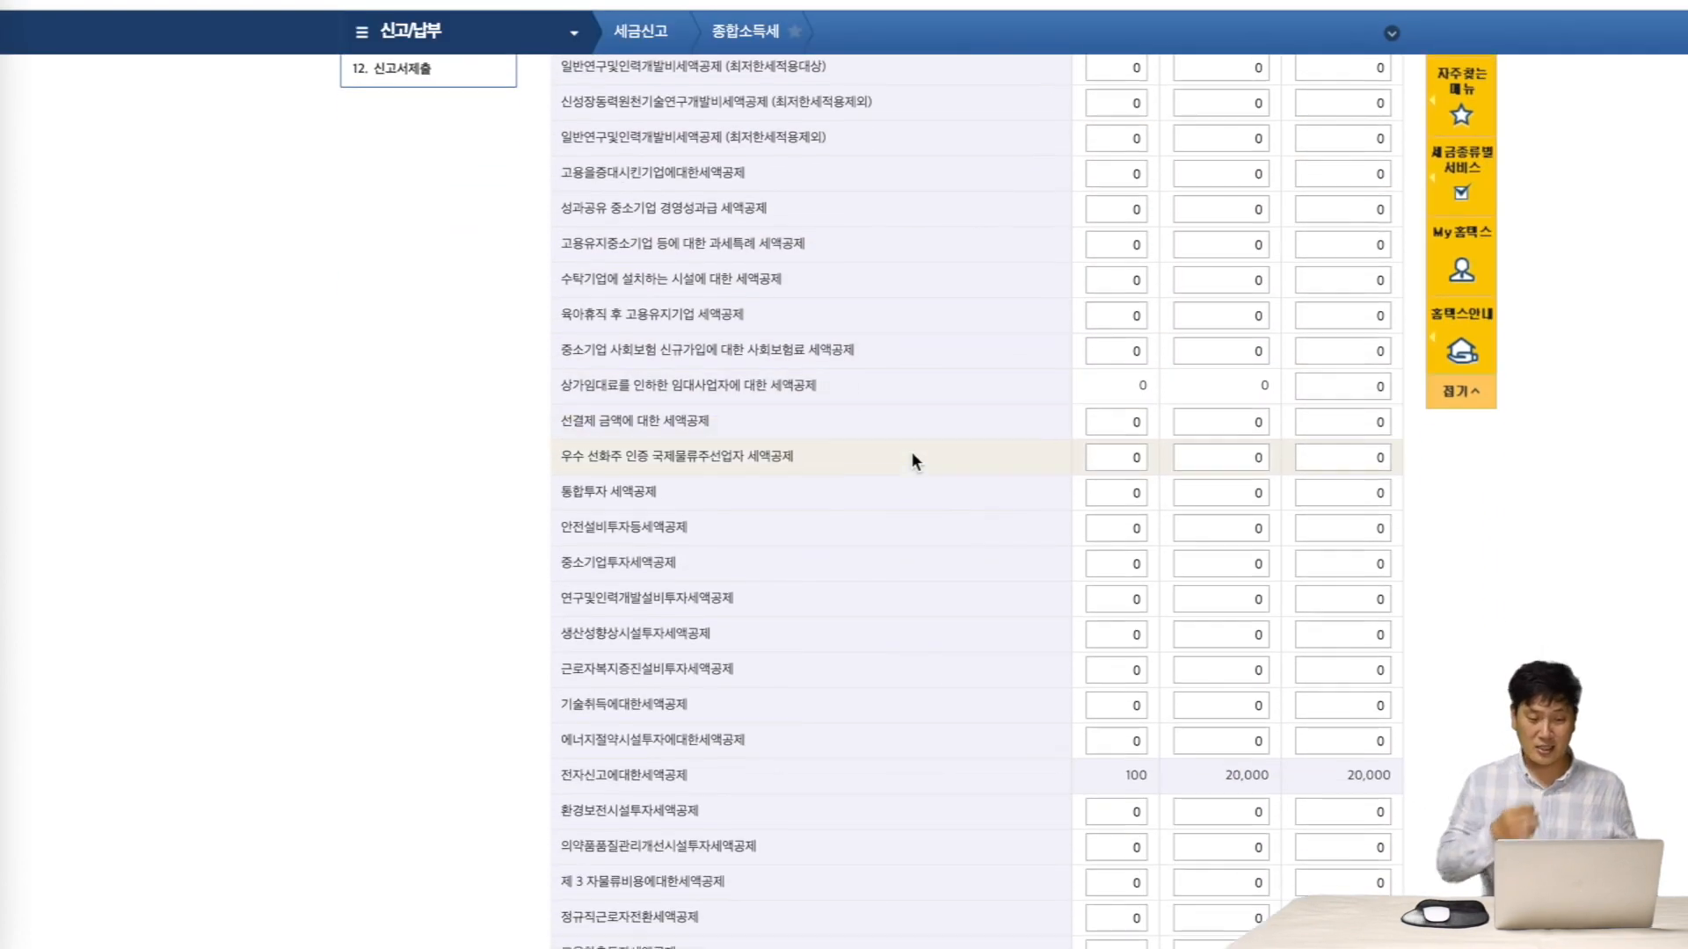
{"action": "scroll", "coordinate": [911, 452], "scroll_direction": "down", "scroll_amount": 2}
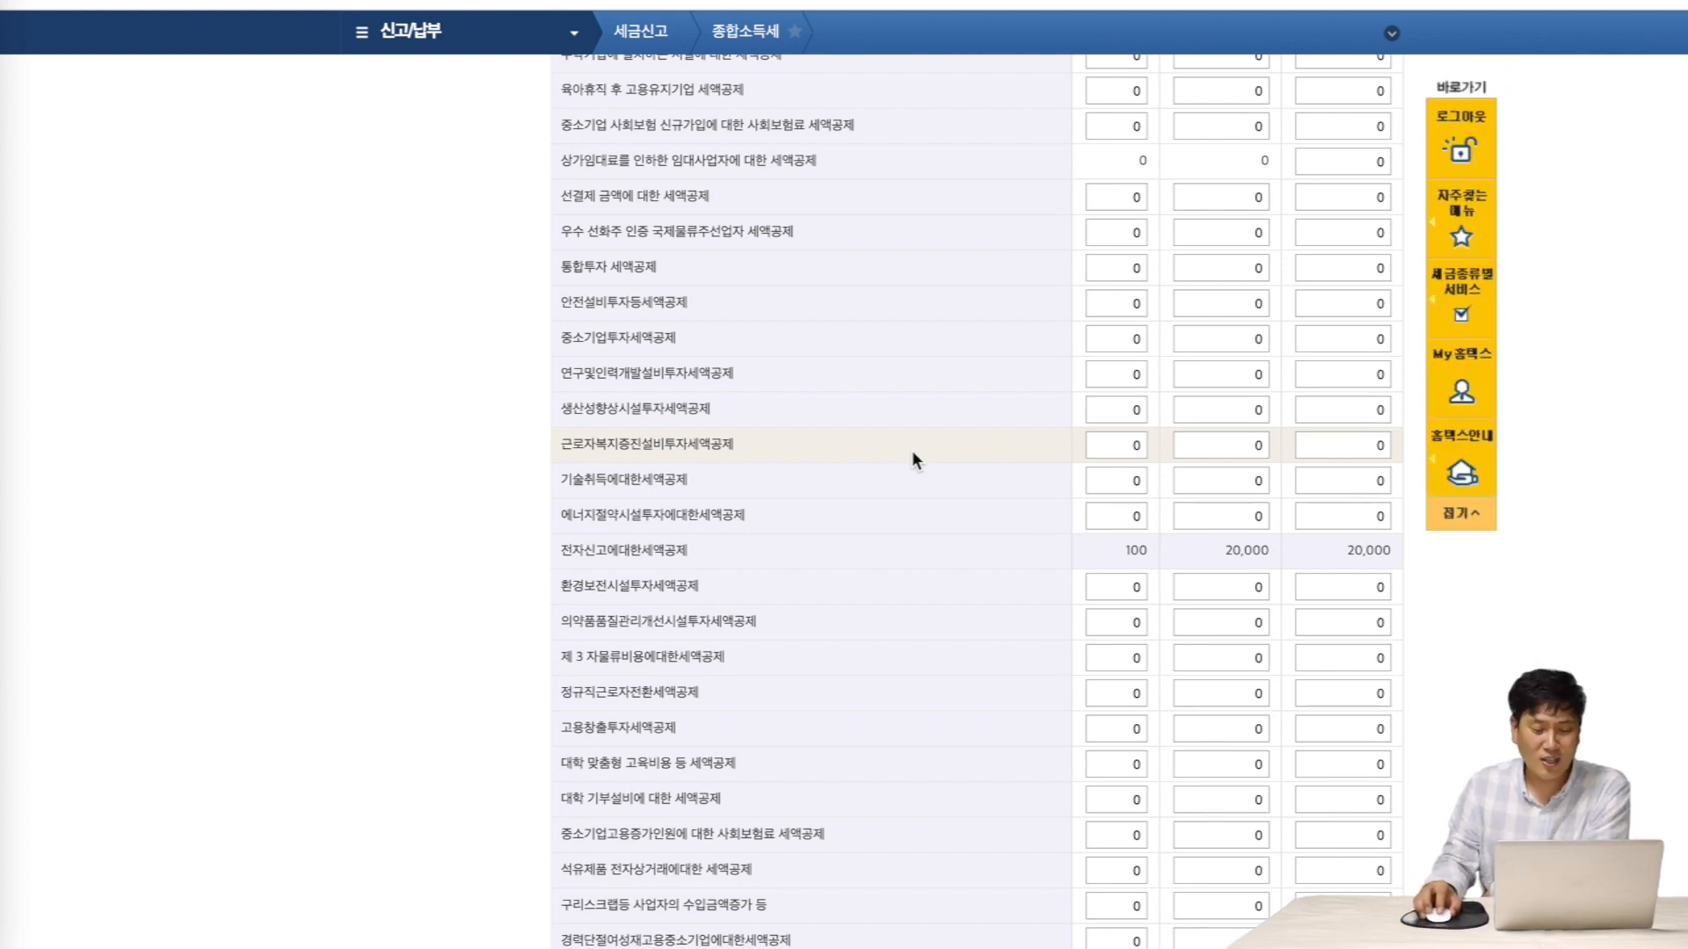
{"action": "scroll", "coordinate": [912, 456], "scroll_direction": "down", "scroll_amount": 8}
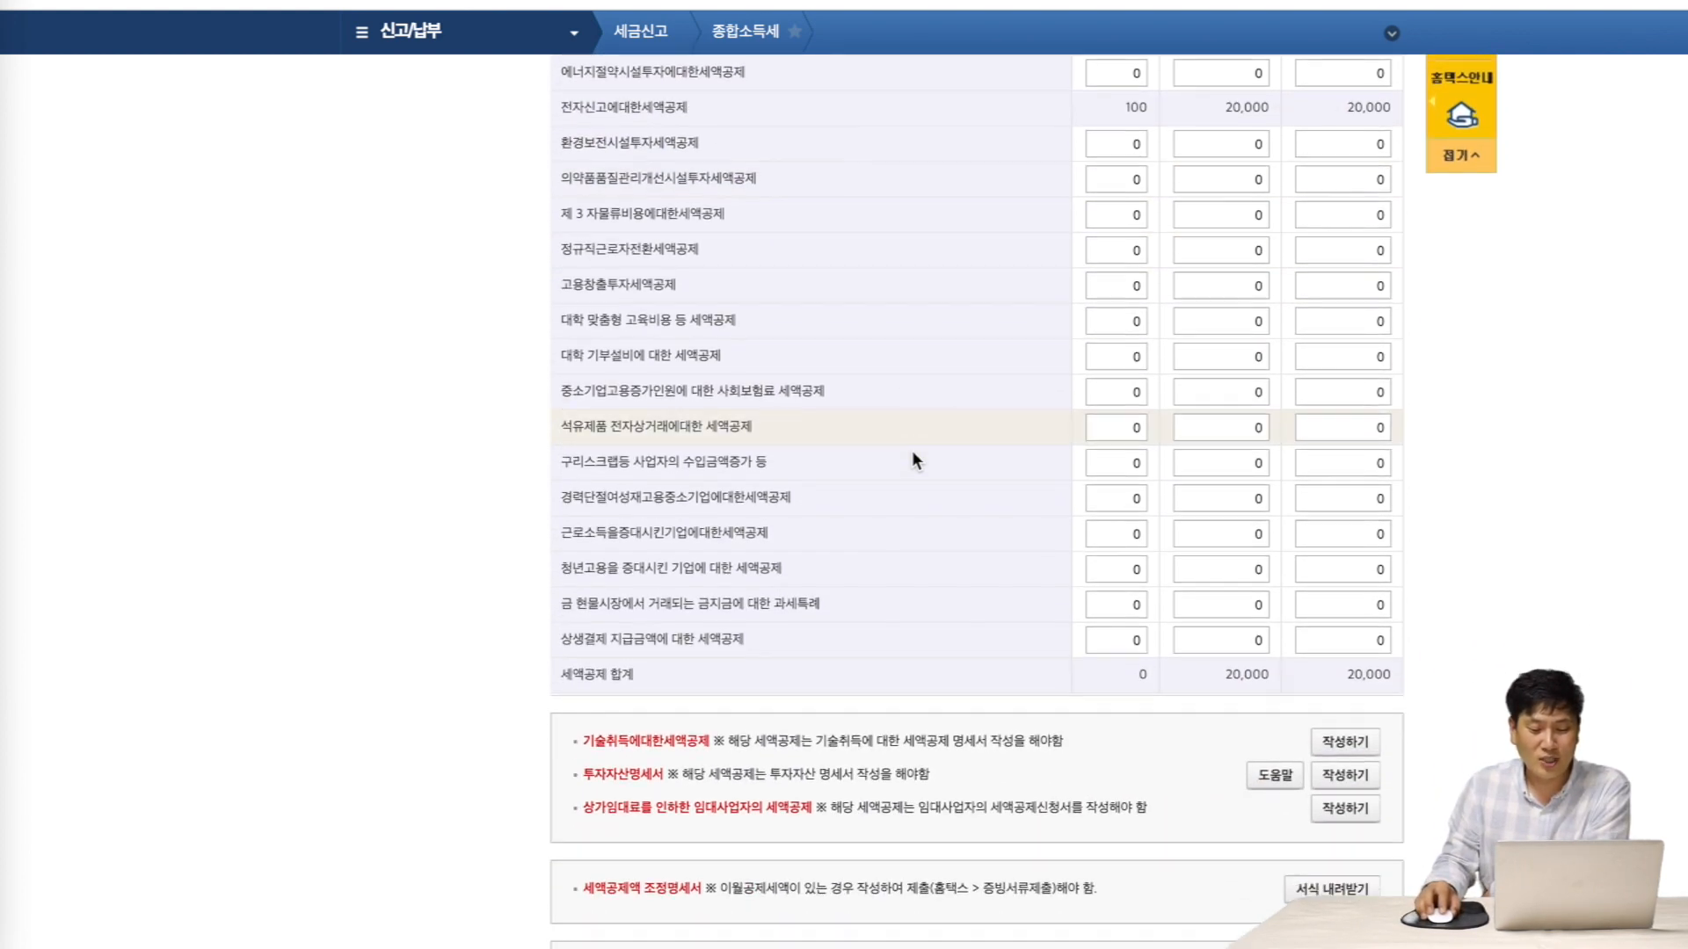
{"action": "scroll", "coordinate": [910, 450], "scroll_direction": "down", "scroll_amount": 2}
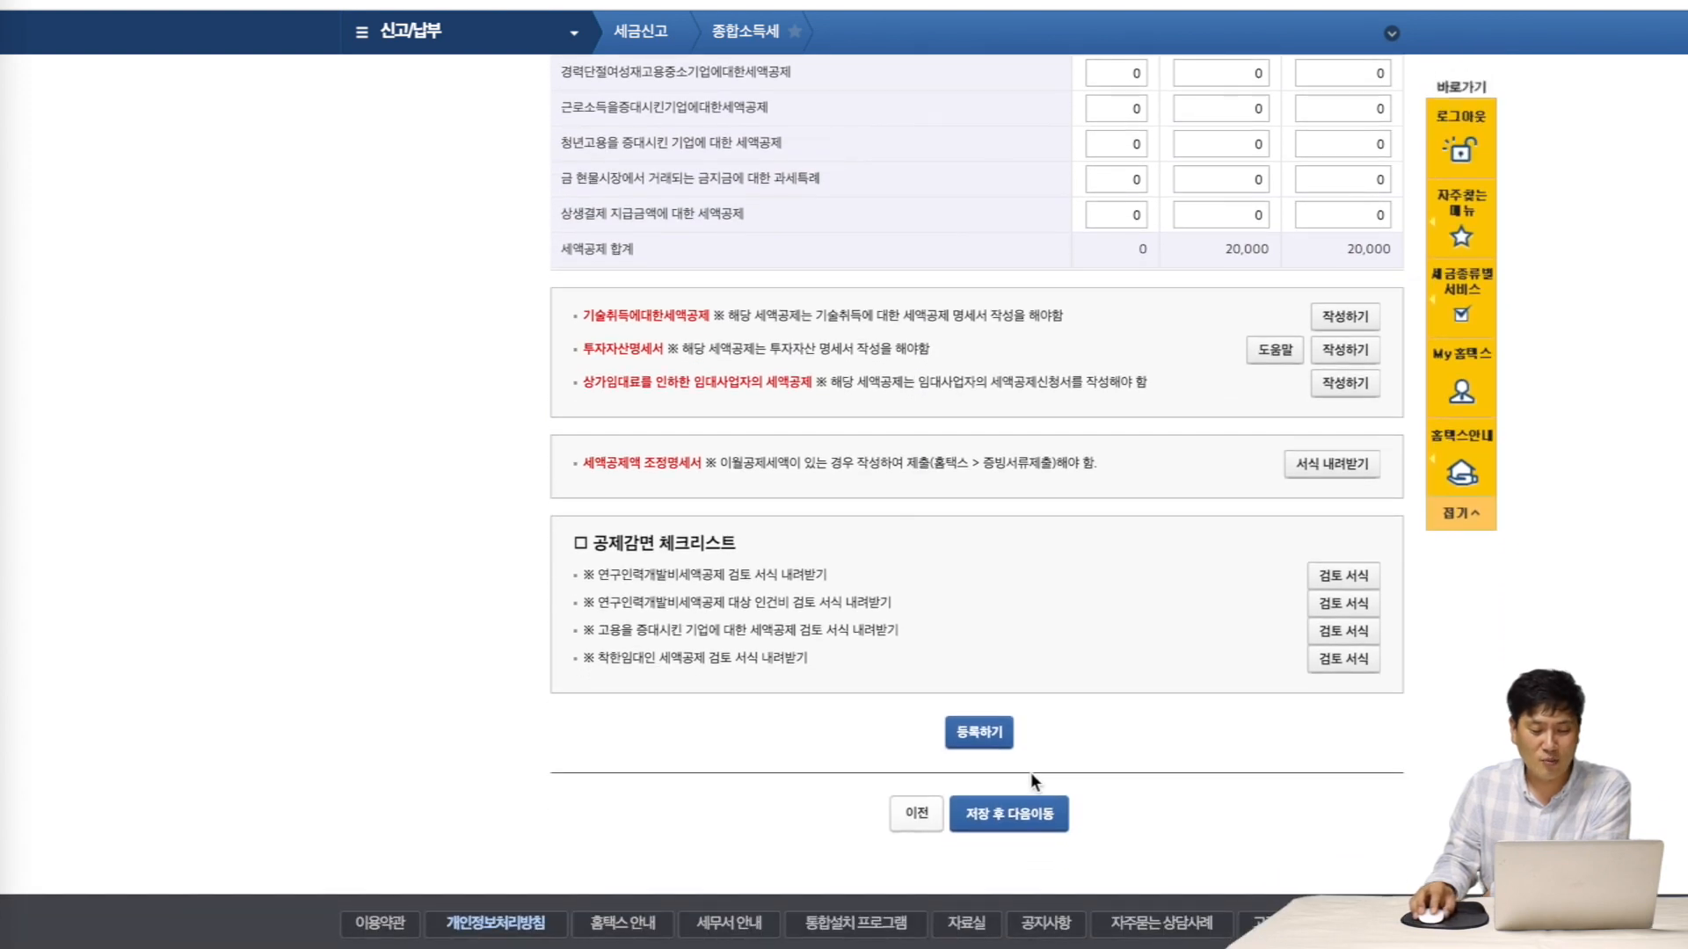
{"action": "left_click", "coordinate": [1019, 809]}
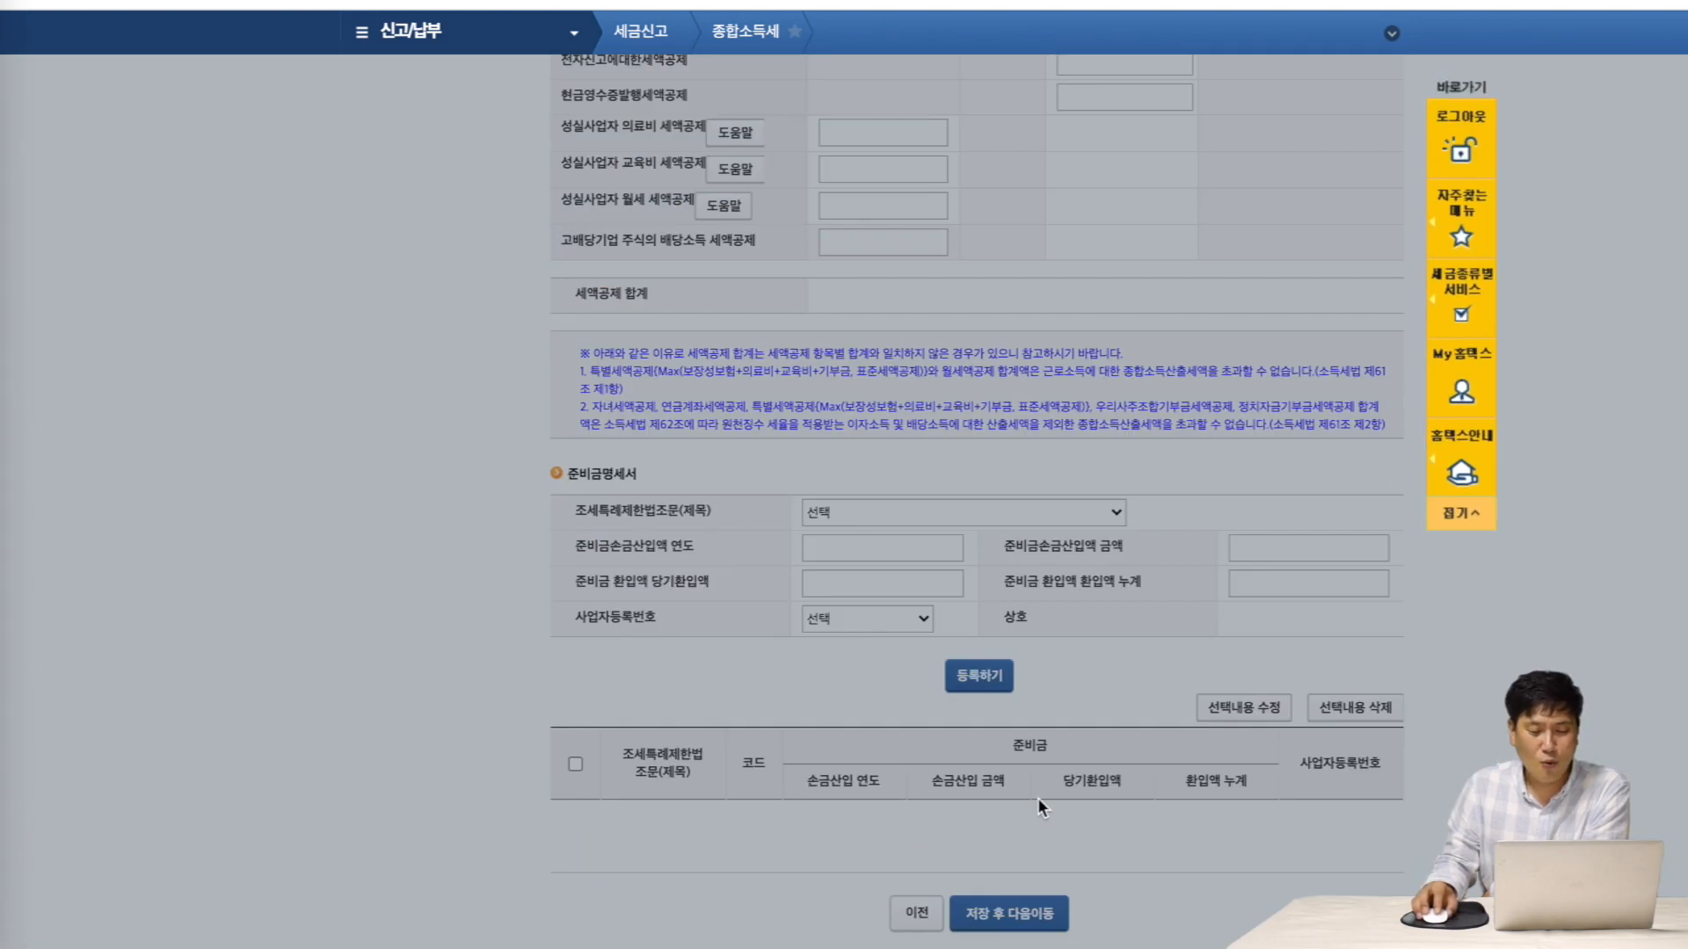
{"action": "left_click", "coordinate": [1085, 77]}
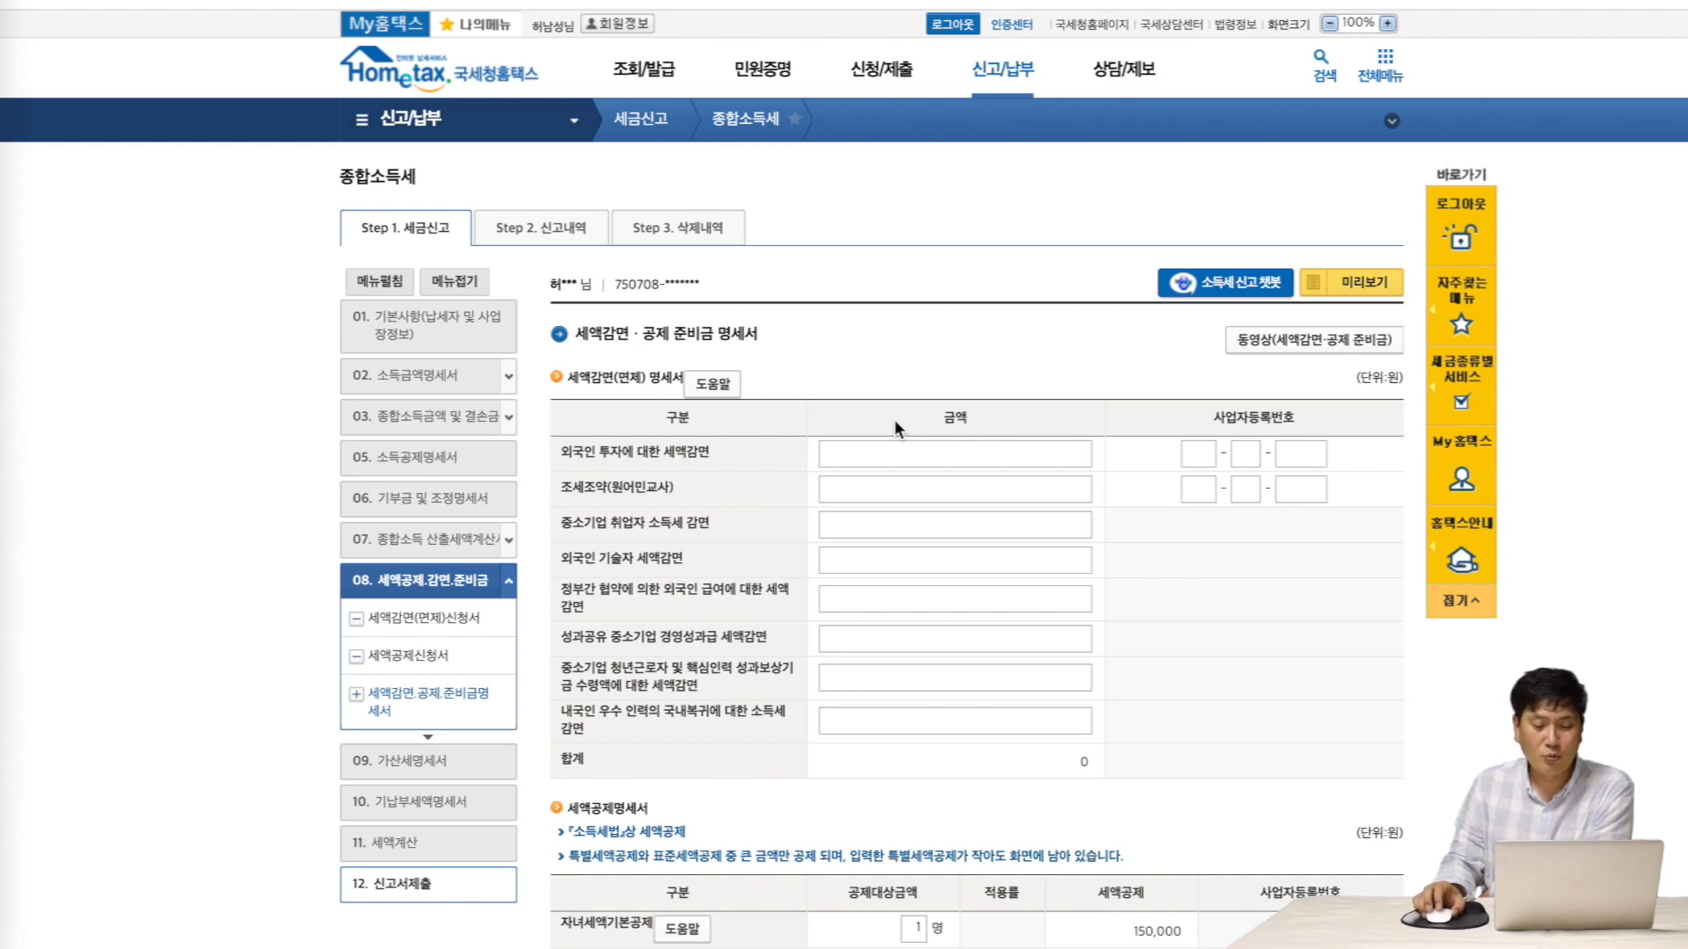
- Load all months of 2020 premium data into the general guarantee insurance (일반 보장성 보험료) calculator and apply it to the tax credit statement
{"action": "scroll", "coordinate": [894, 419], "scroll_direction": "down", "scroll_amount": 6}
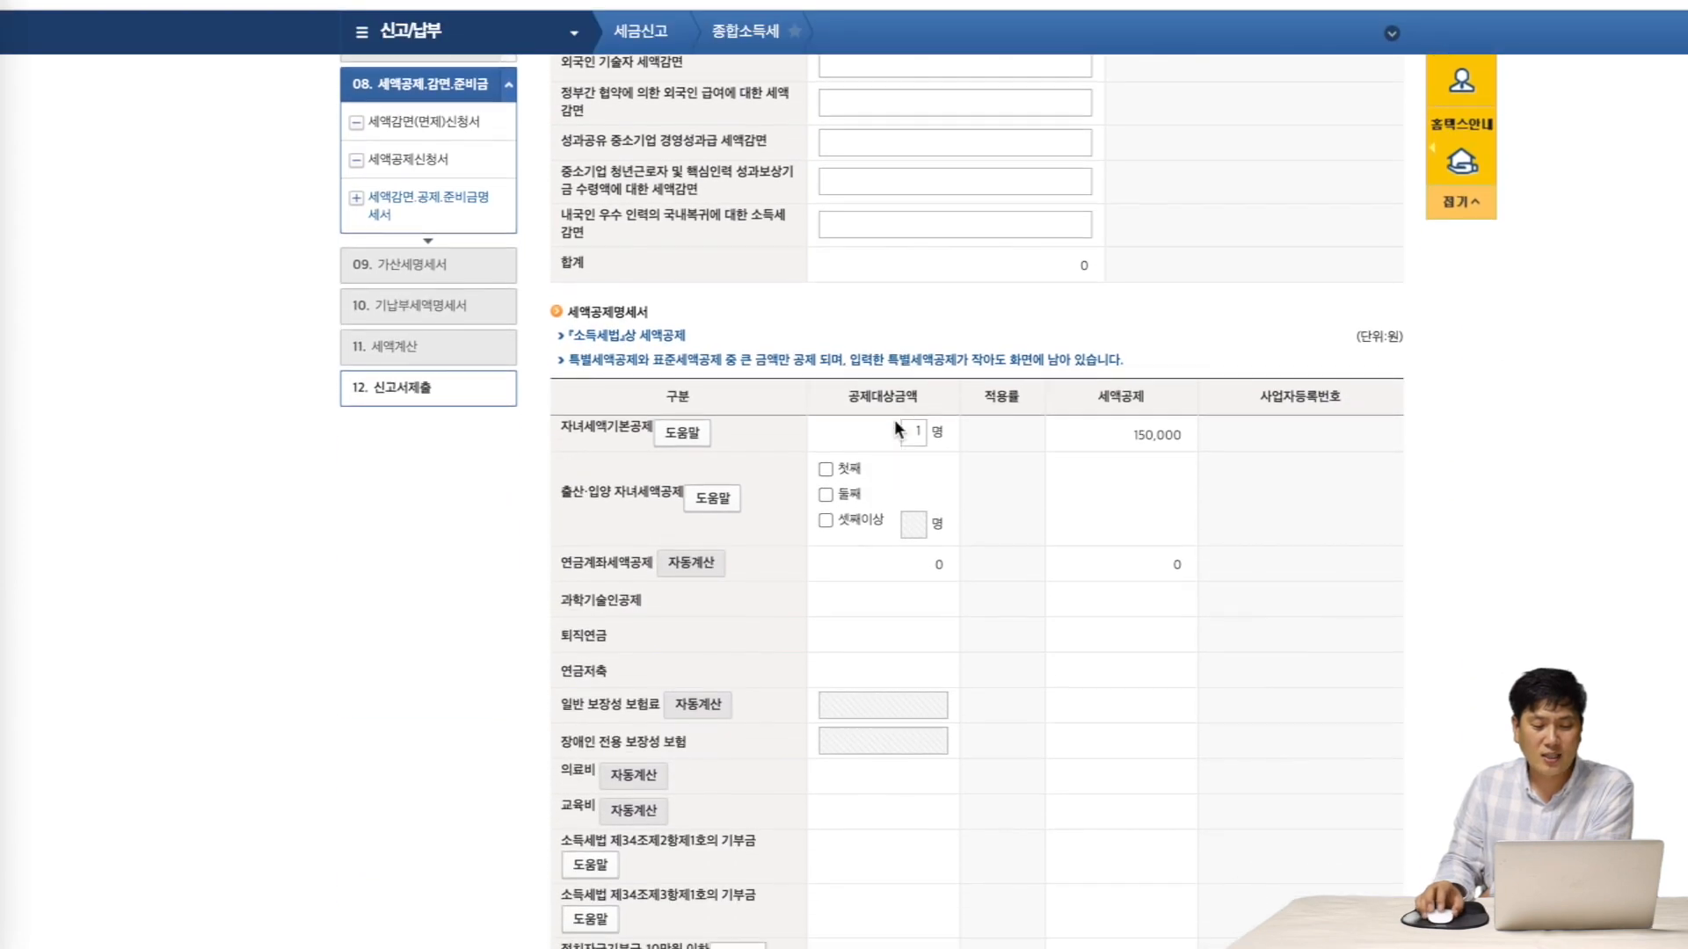
{"action": "scroll", "coordinate": [896, 423], "scroll_direction": "down", "scroll_amount": 2}
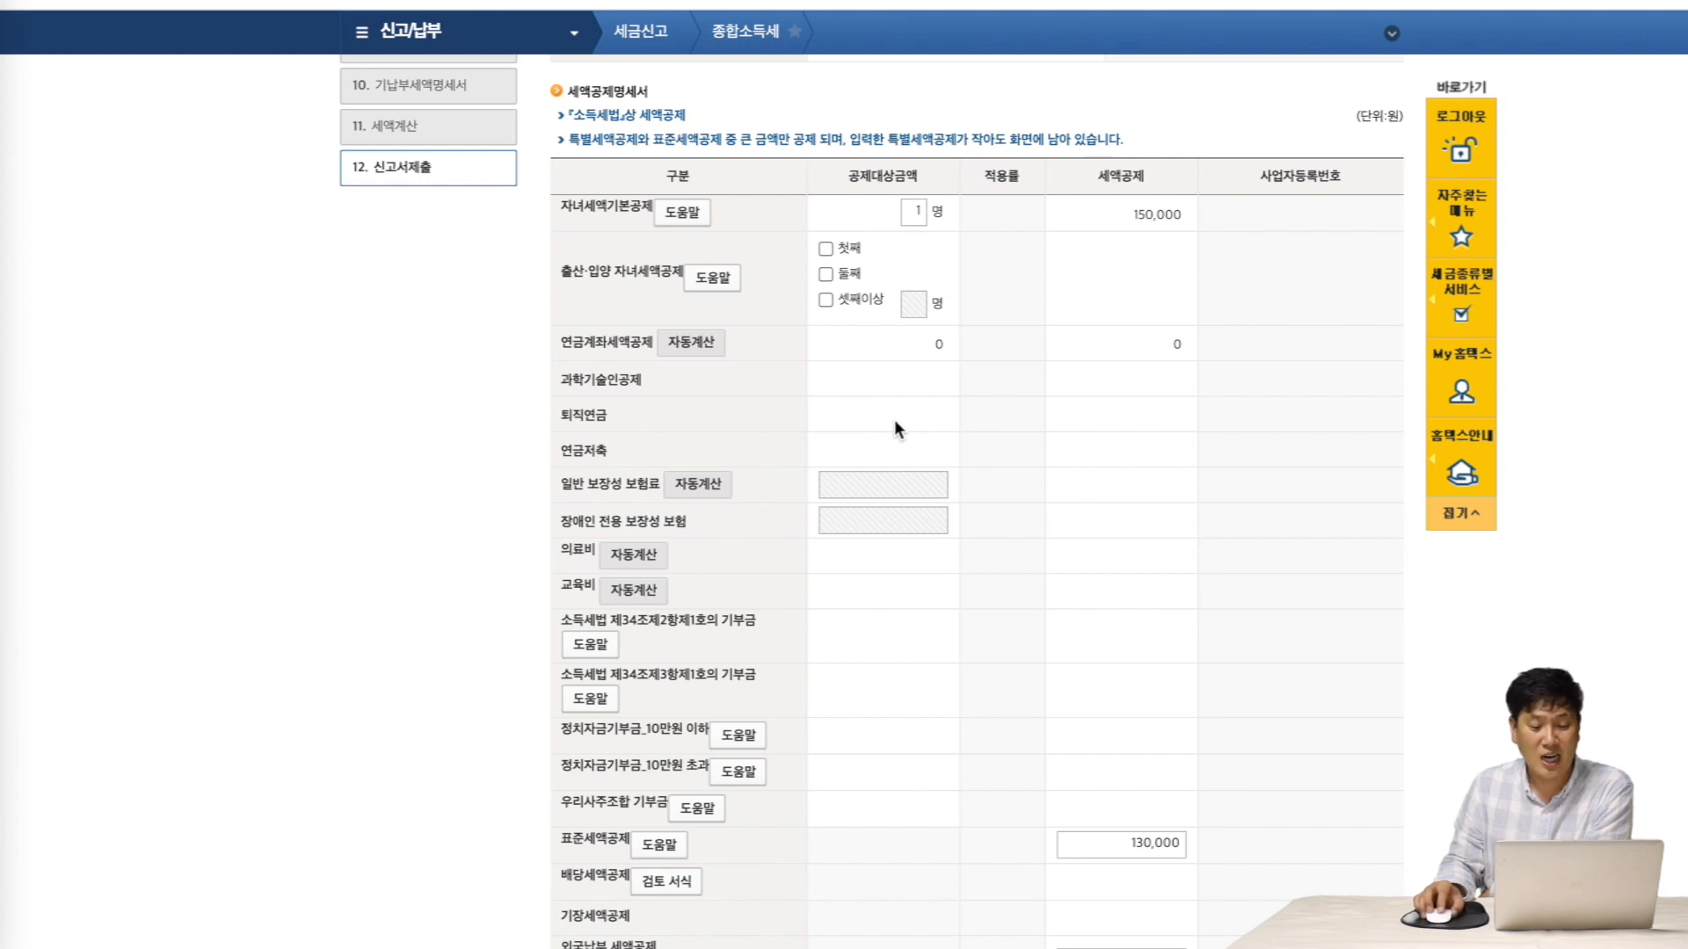
{"action": "left_click", "coordinate": [706, 485]}
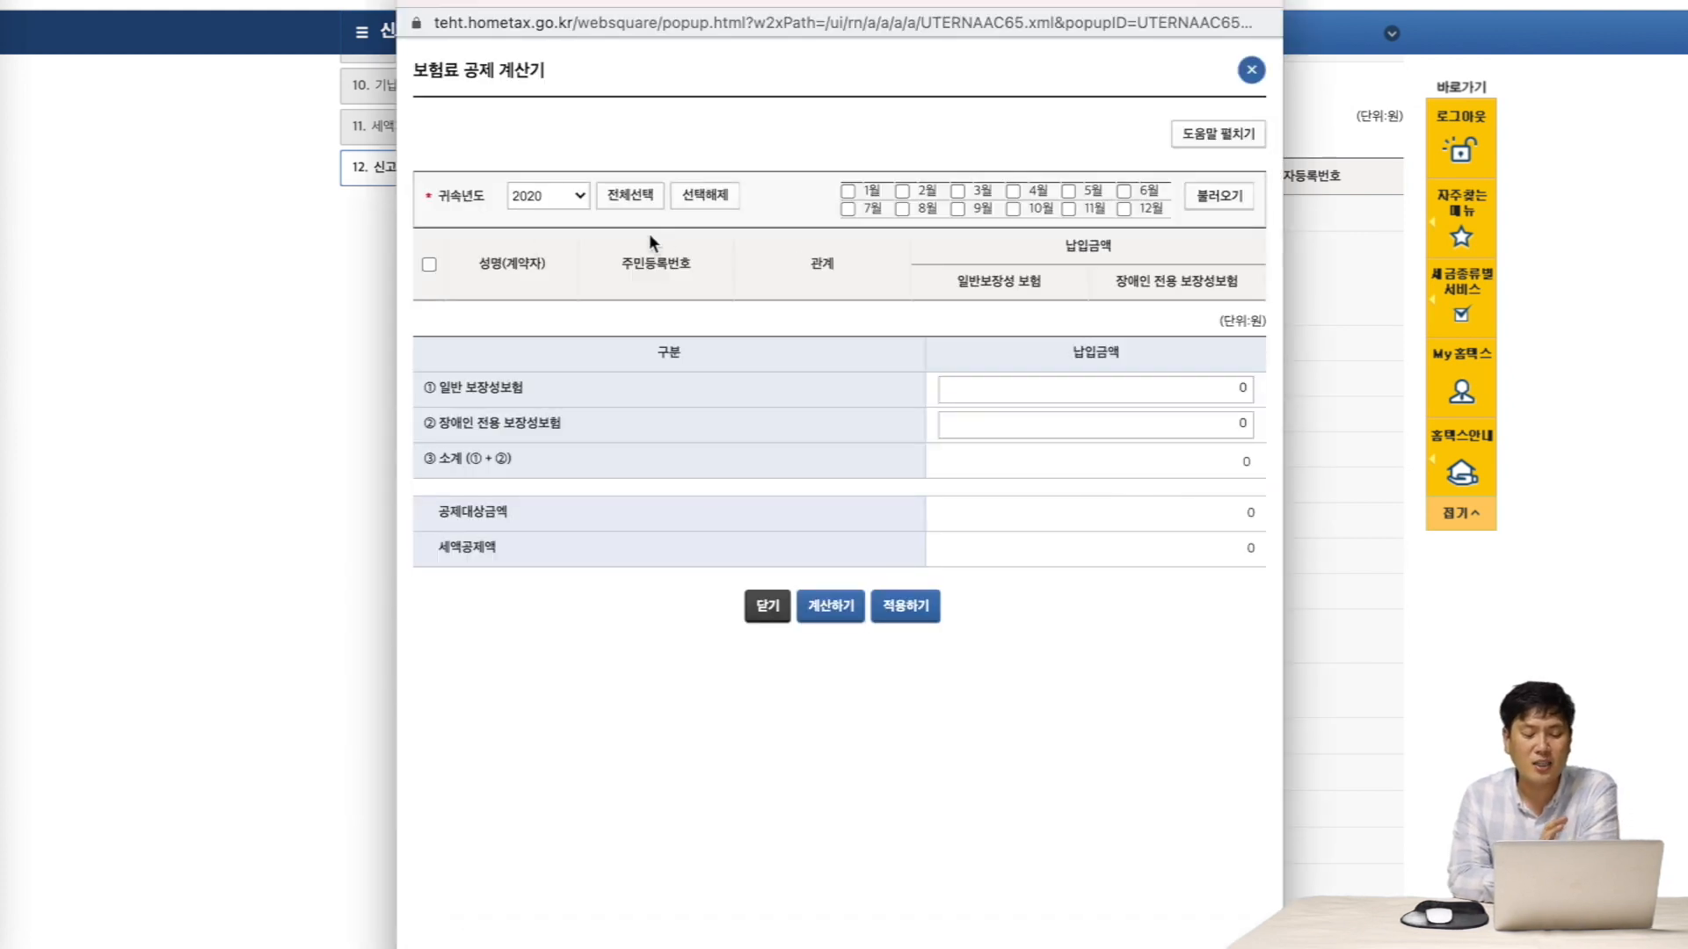
{"action": "left_click", "coordinate": [625, 196]}
{"action": "left_click", "coordinate": [1200, 201]}
{"action": "left_click", "coordinate": [1046, 144]}
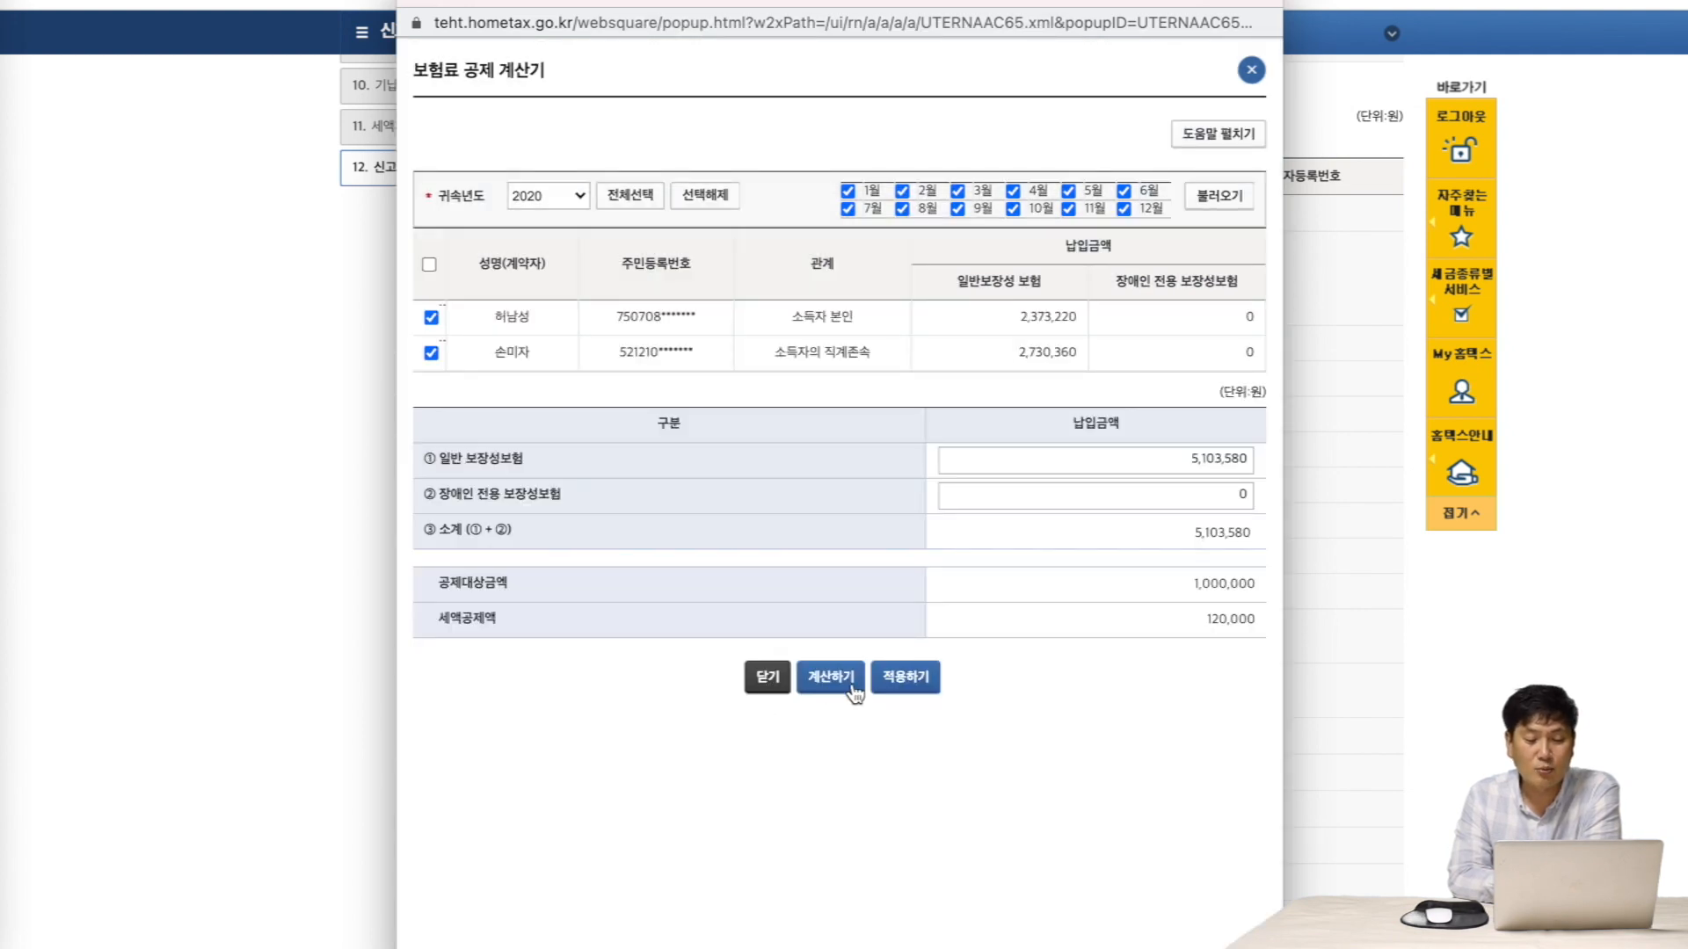
{"action": "left_click", "coordinate": [906, 678]}
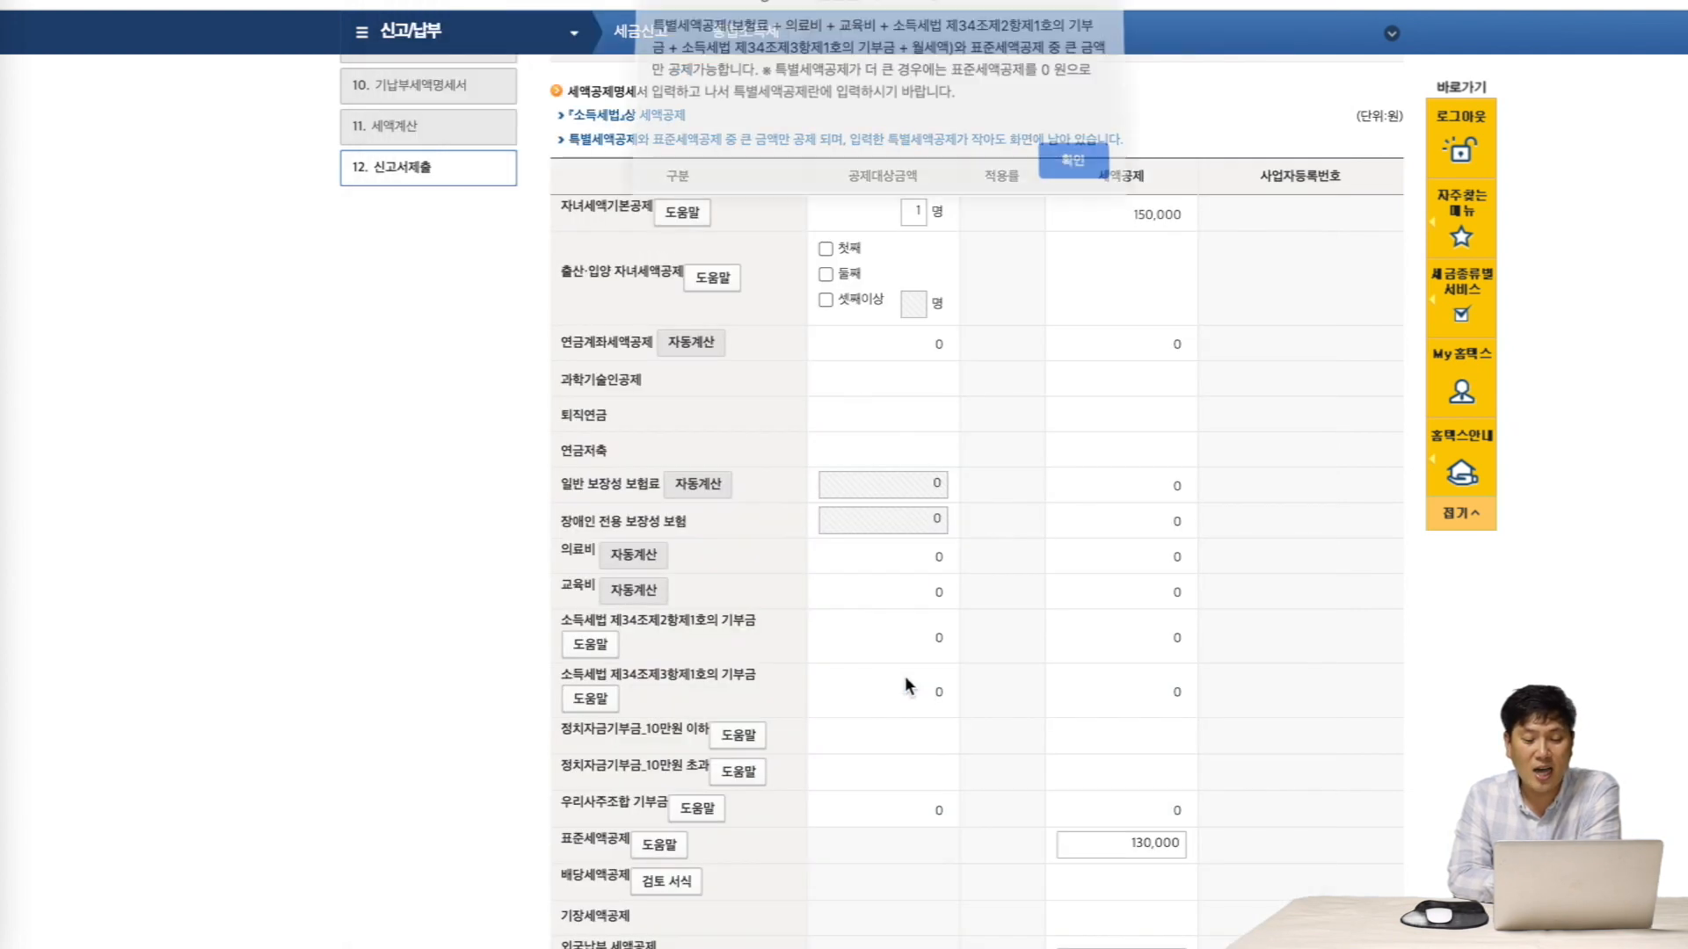
{"action": "left_click", "coordinate": [1069, 167]}
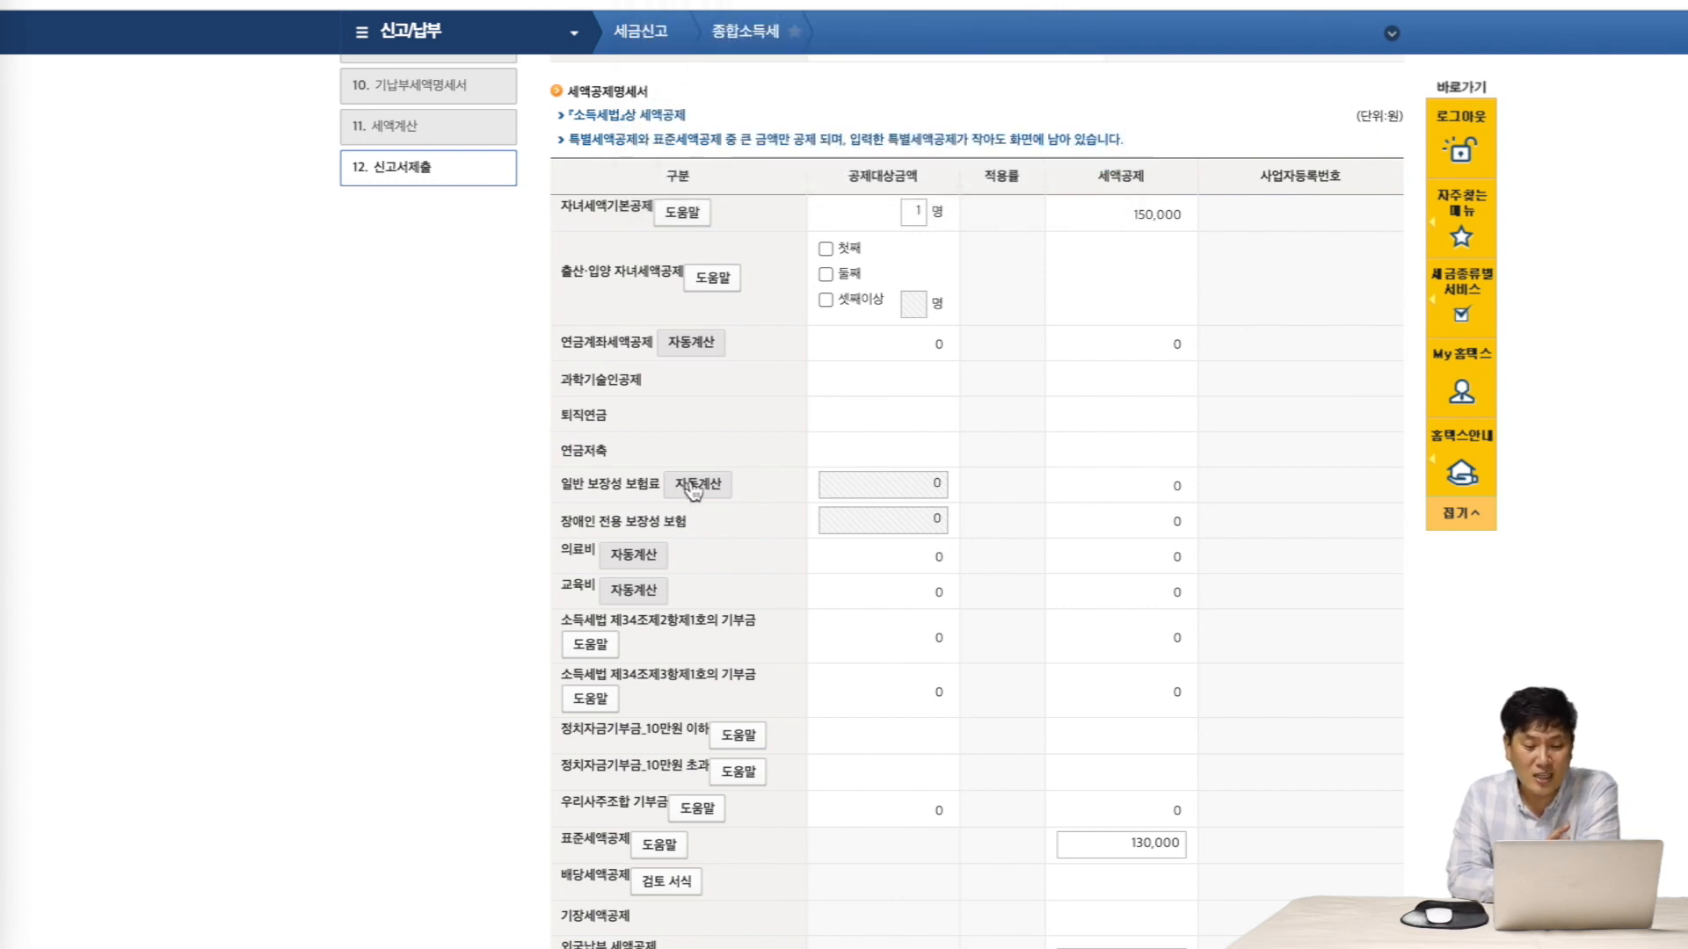
- Load all months of 2020 medical expense data into the medical expense (의료비) deduction calculator and apply it to the tax credit statement
{"action": "left_click", "coordinate": [633, 555]}
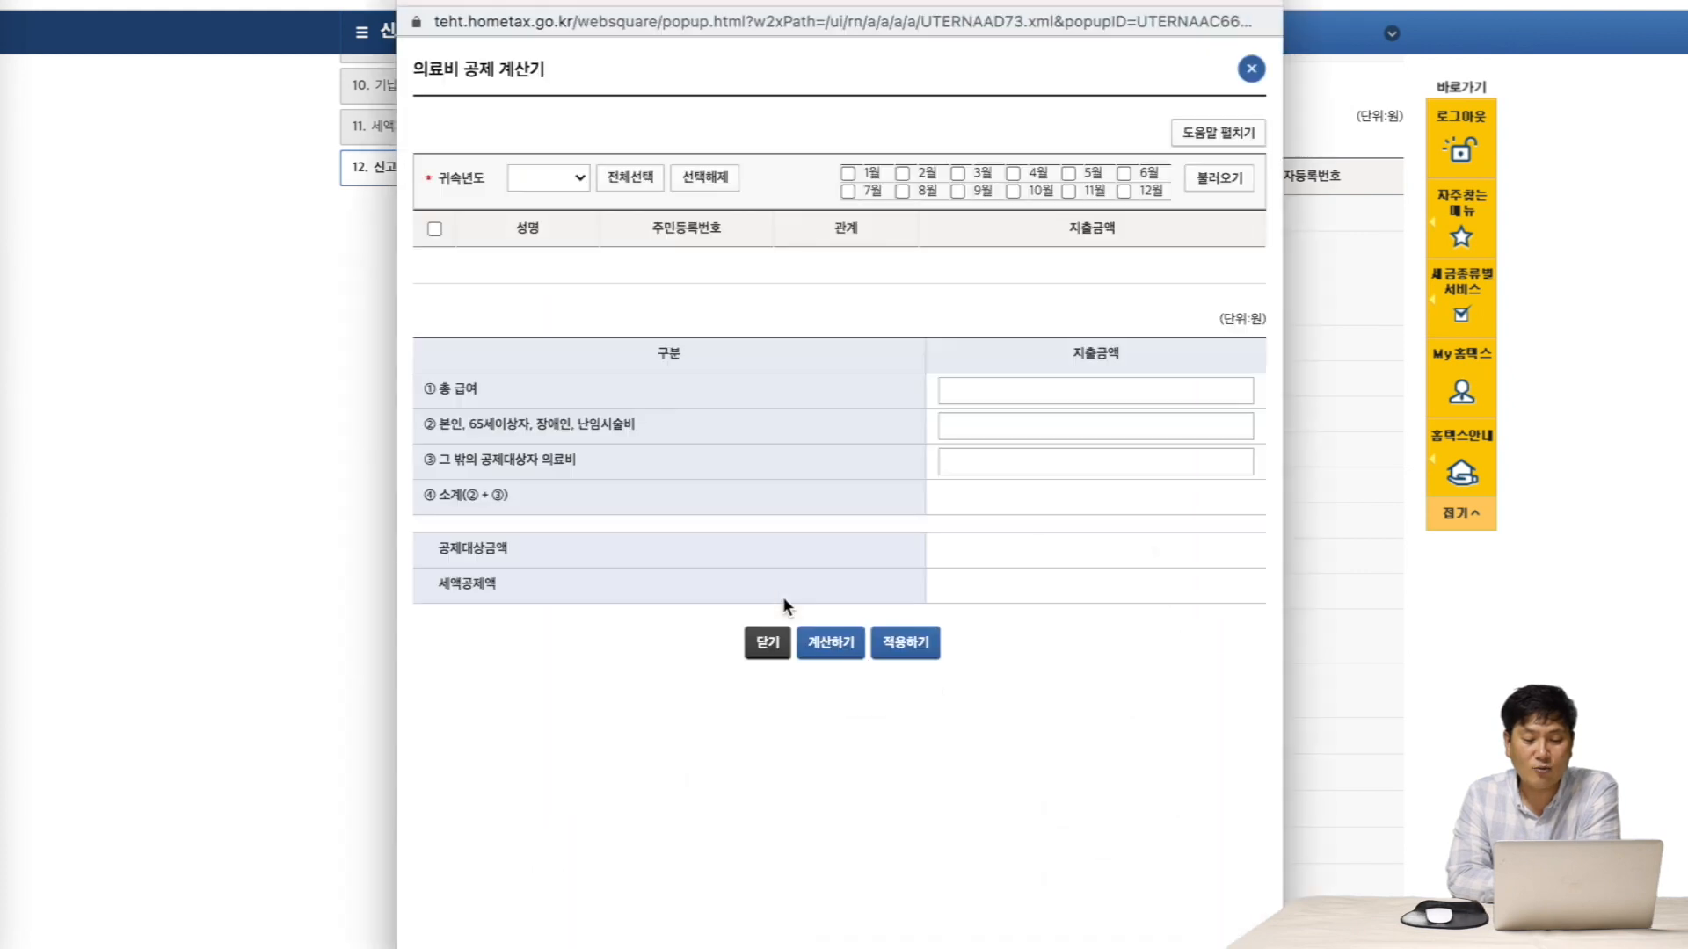
{"action": "left_click", "coordinate": [630, 177]}
{"action": "left_click", "coordinate": [1218, 179]}
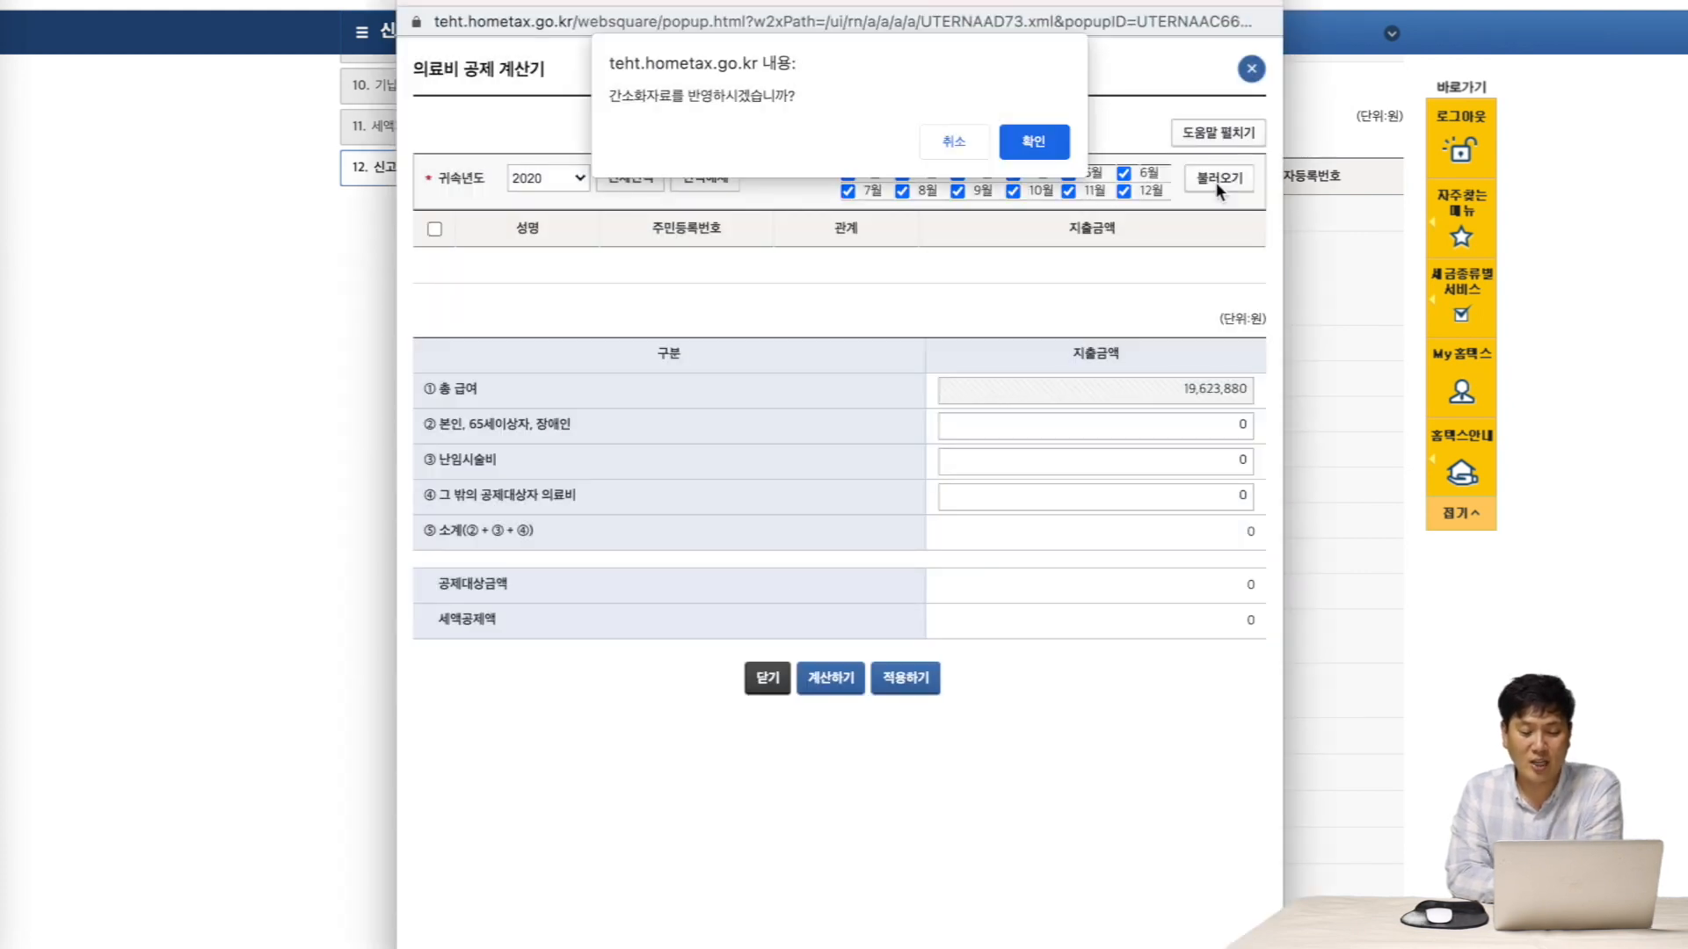
{"action": "left_click", "coordinate": [1033, 143]}
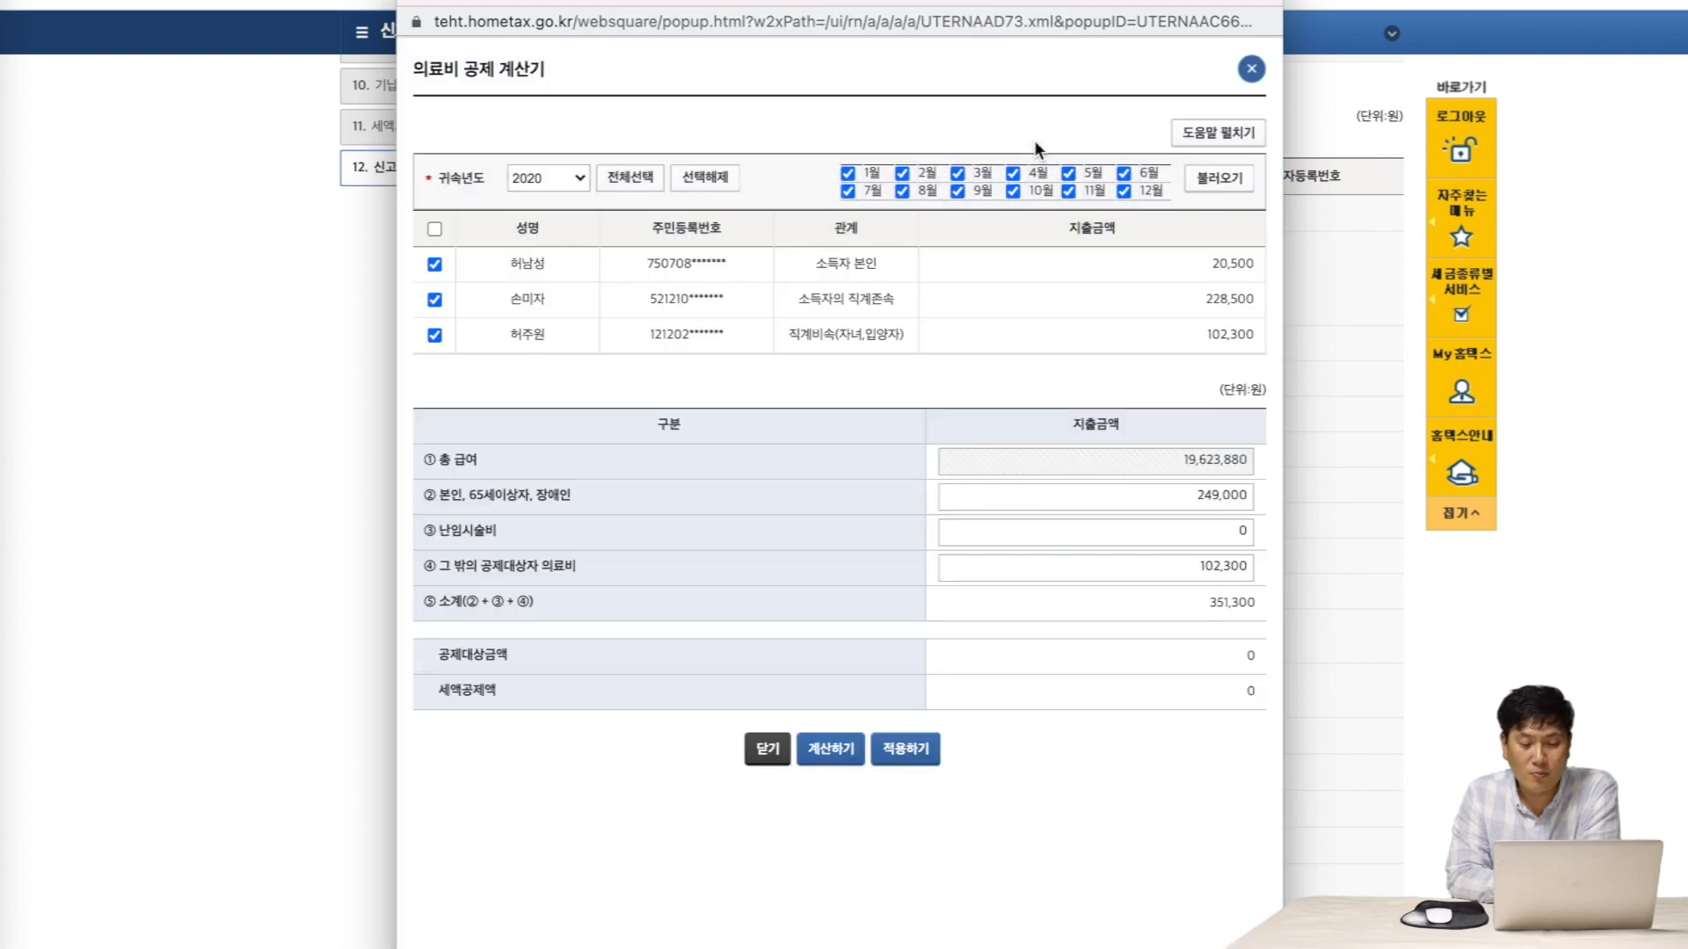
{"action": "left_click", "coordinate": [905, 749]}
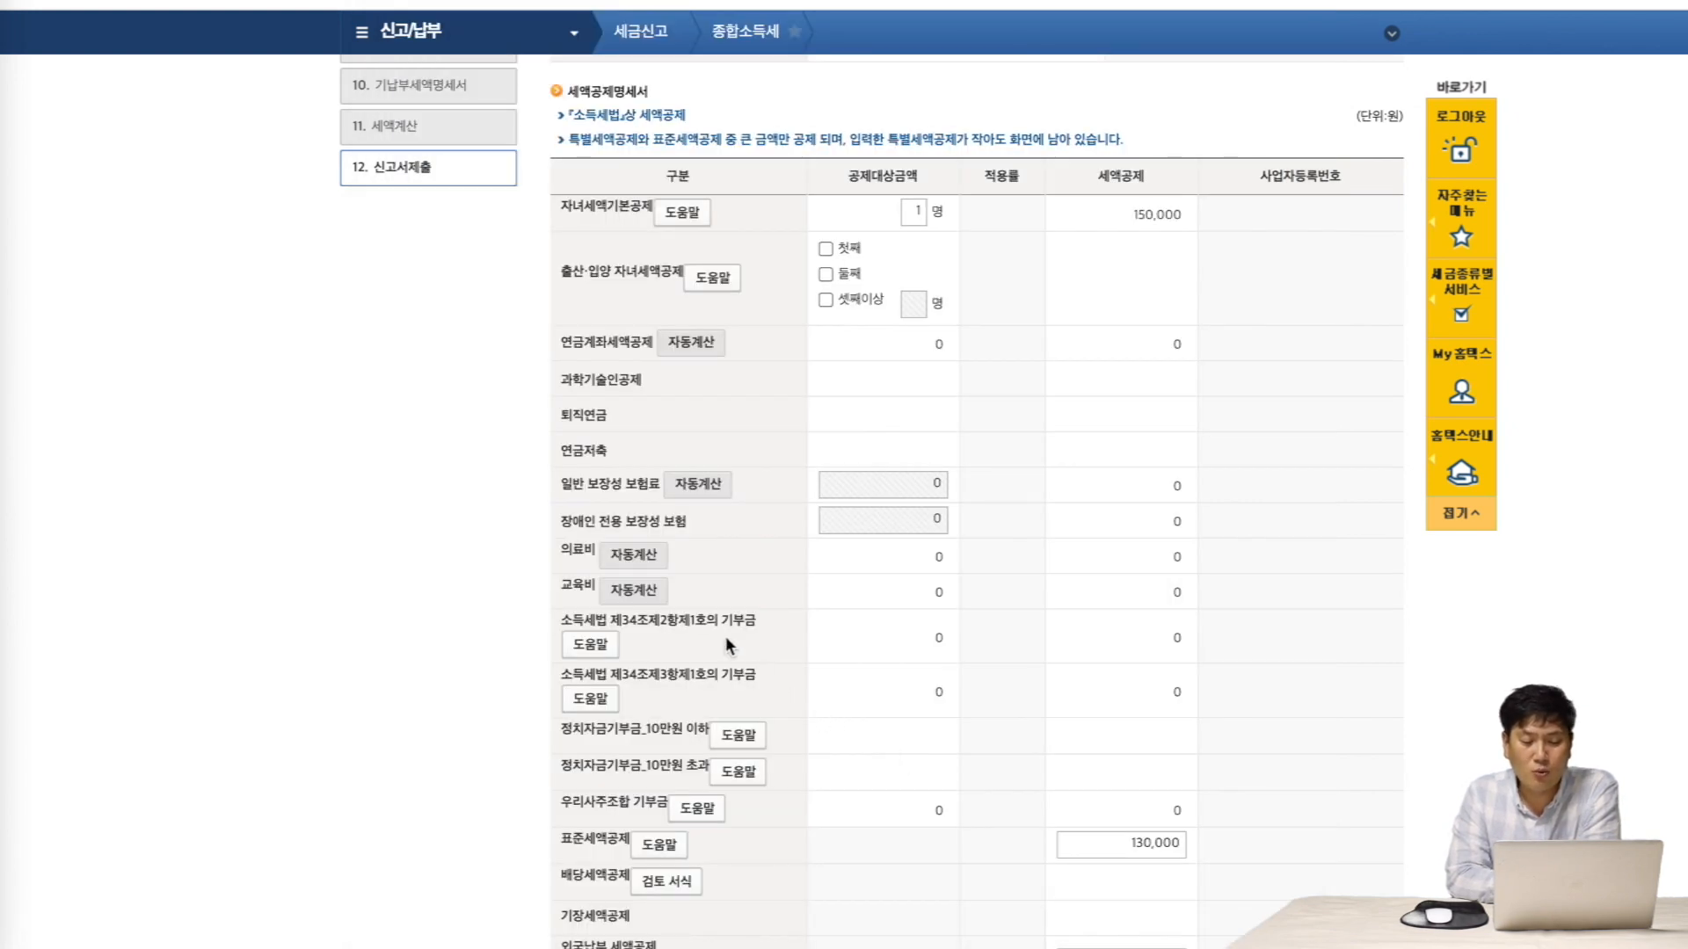
- Enter 1,500,000 directly as education expenses (교육비) for family member 1, classed as 초중고, calculate the credit and apply it to the statement
{"action": "left_click", "coordinate": [646, 598]}
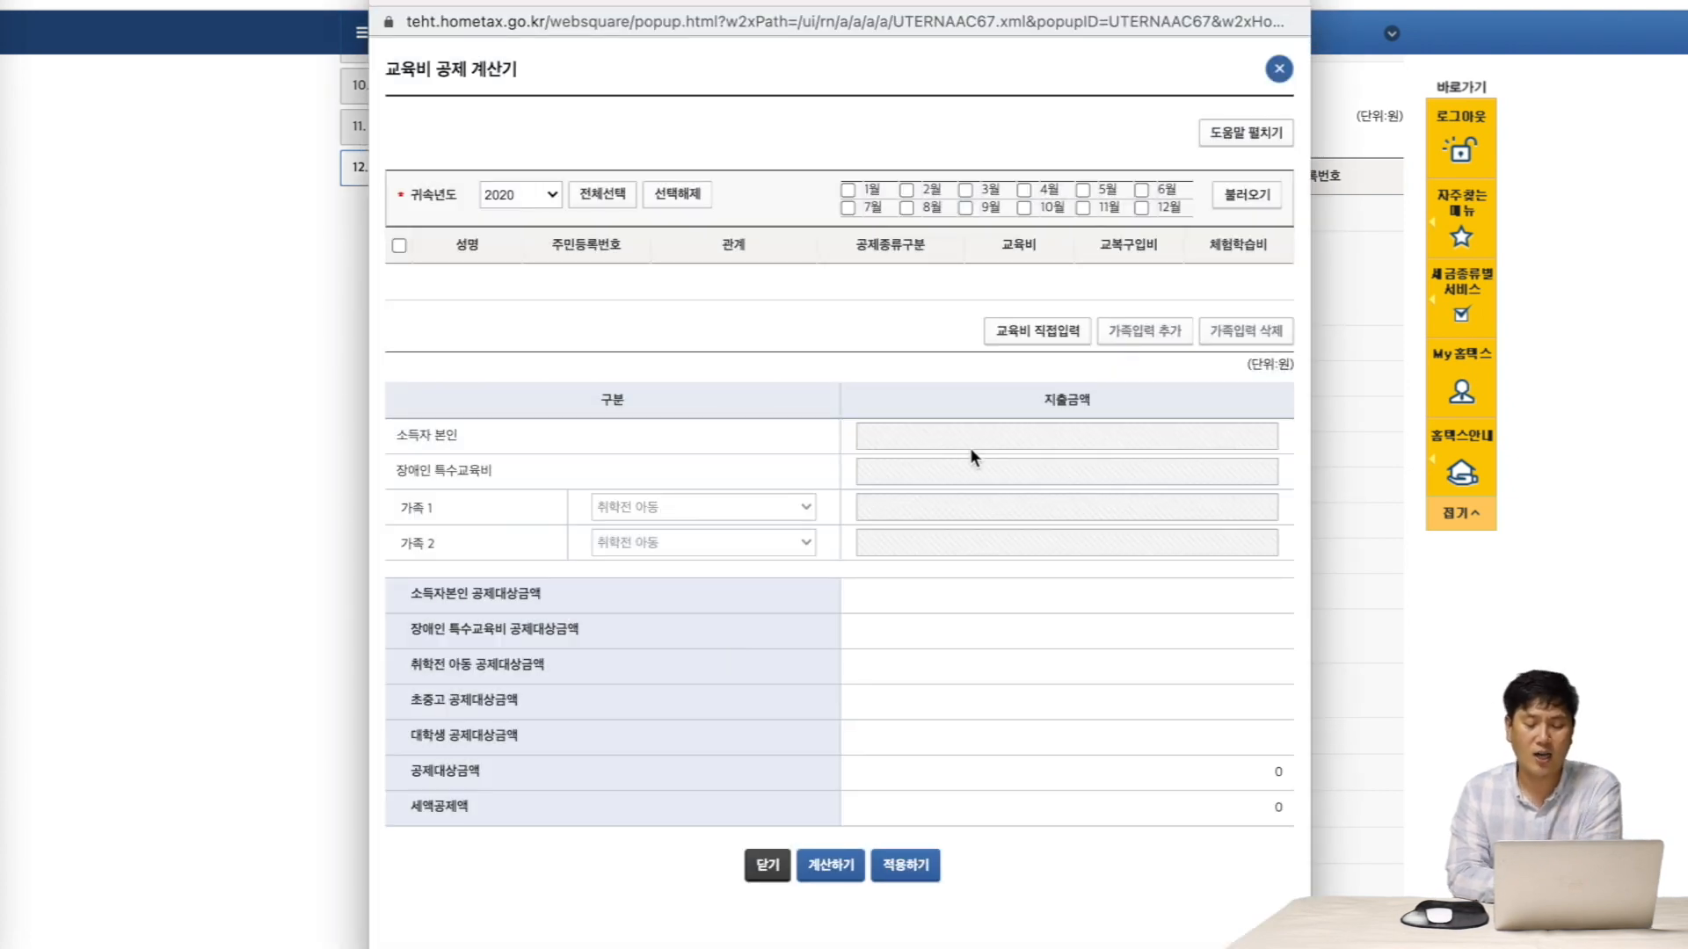
{"action": "left_click", "coordinate": [1038, 332]}
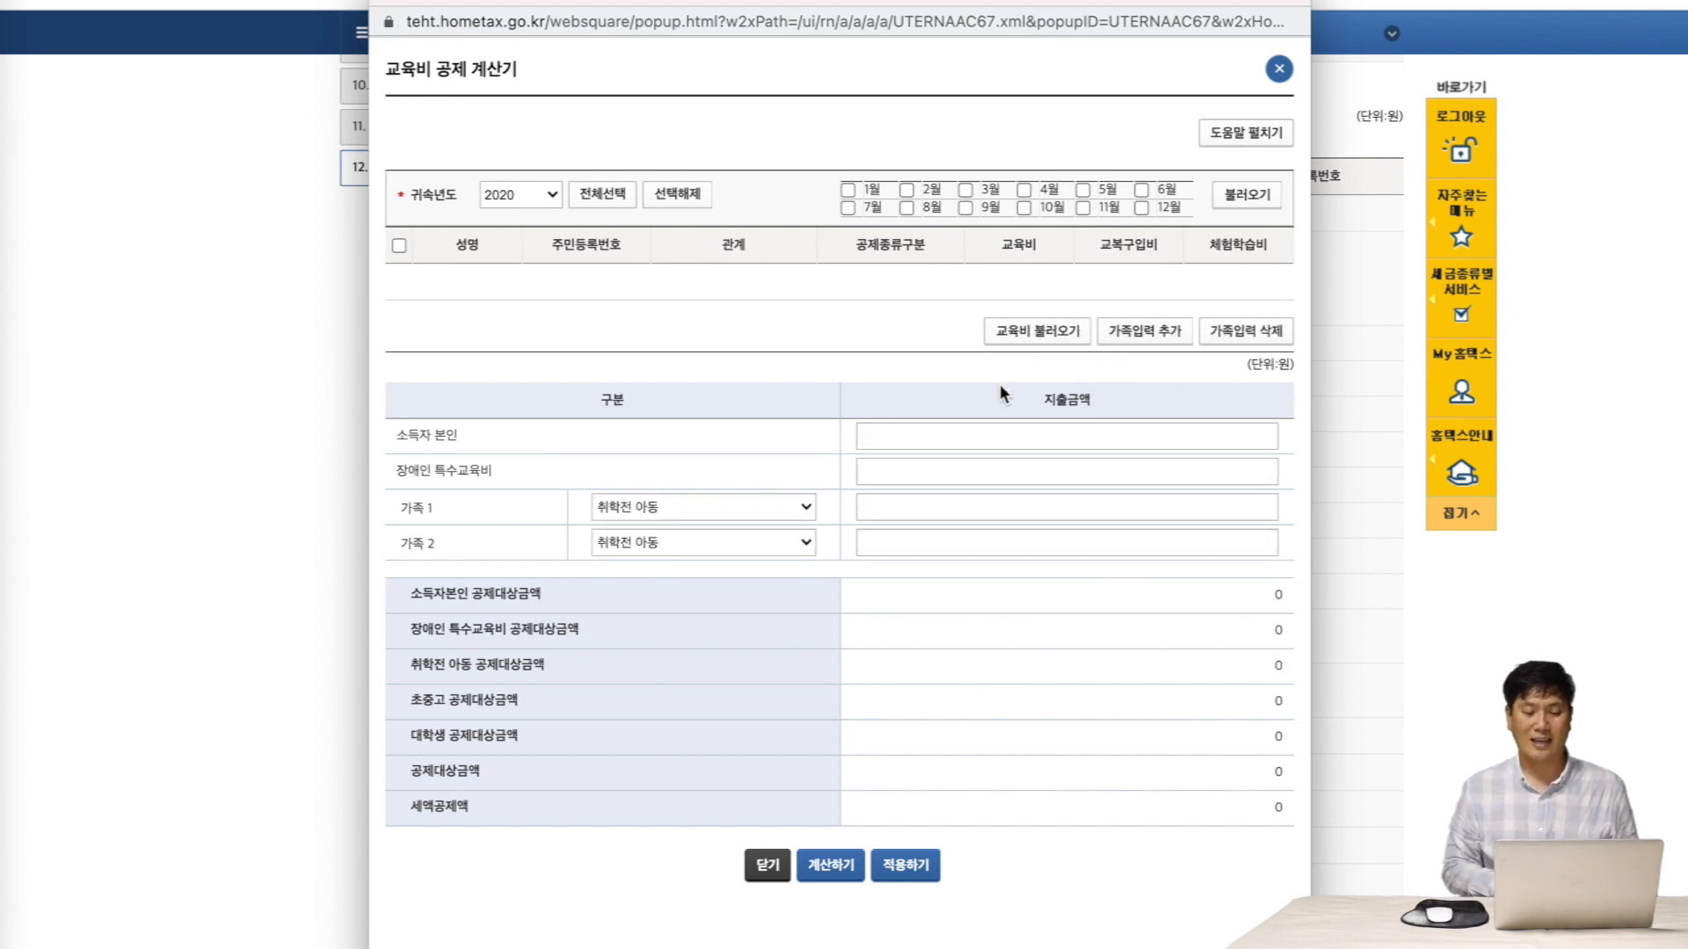
{"action": "left_click", "coordinate": [764, 504]}
{"action": "left_click", "coordinate": [719, 529]}
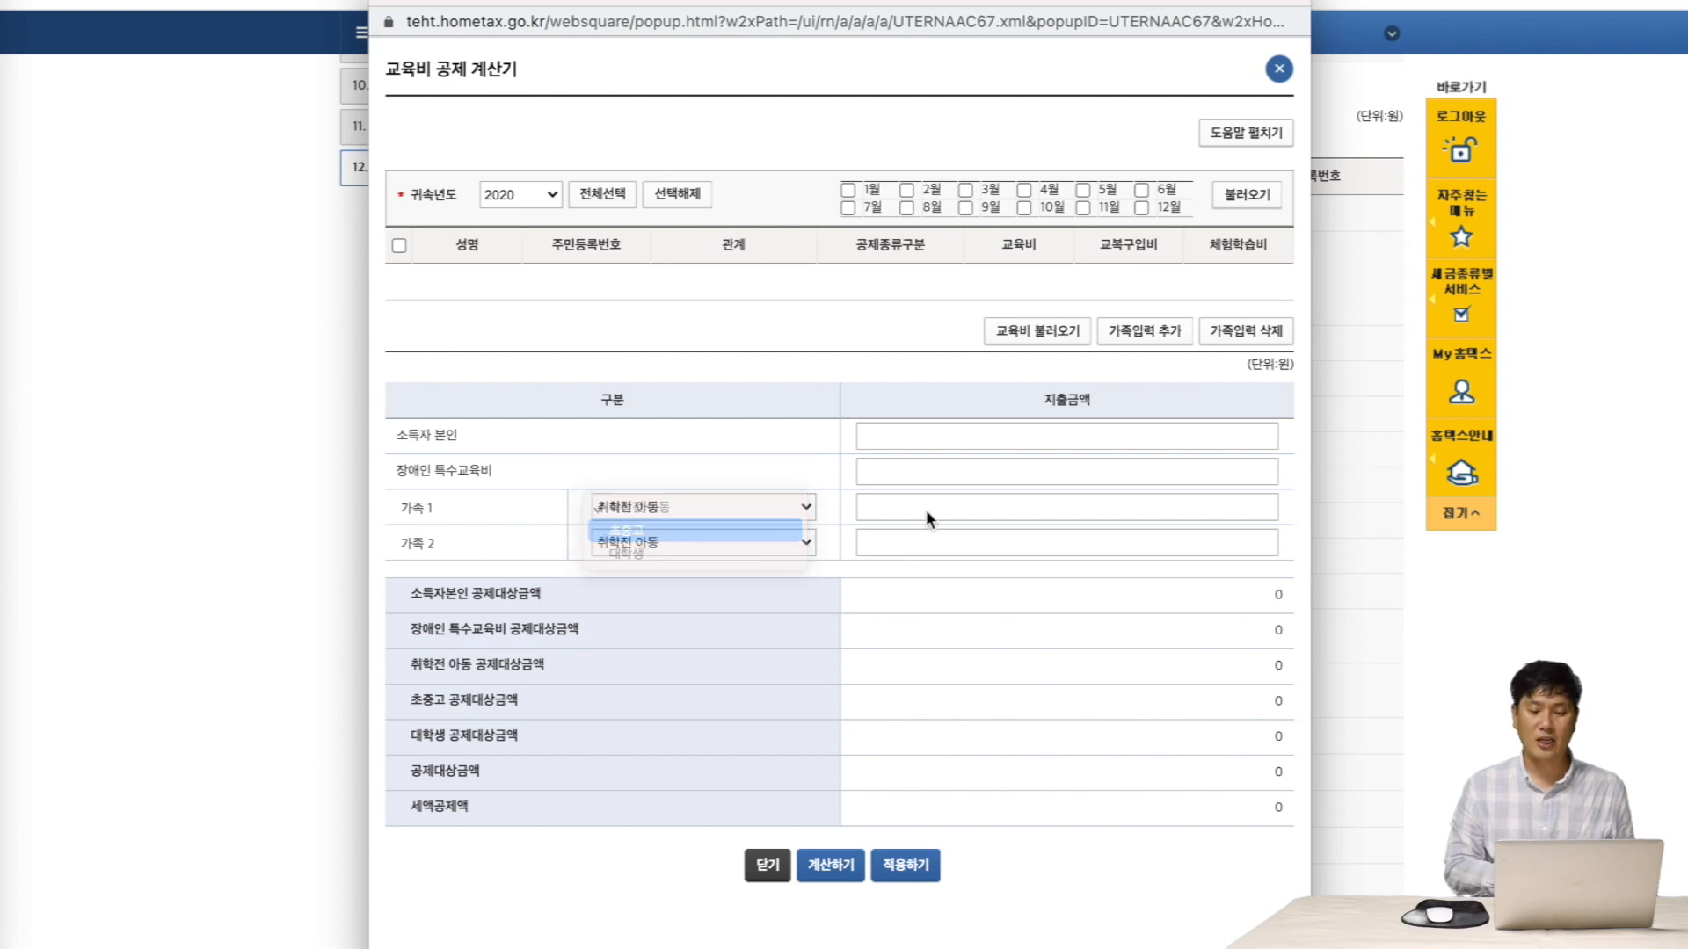
{"action": "left_click", "coordinate": [925, 508]}
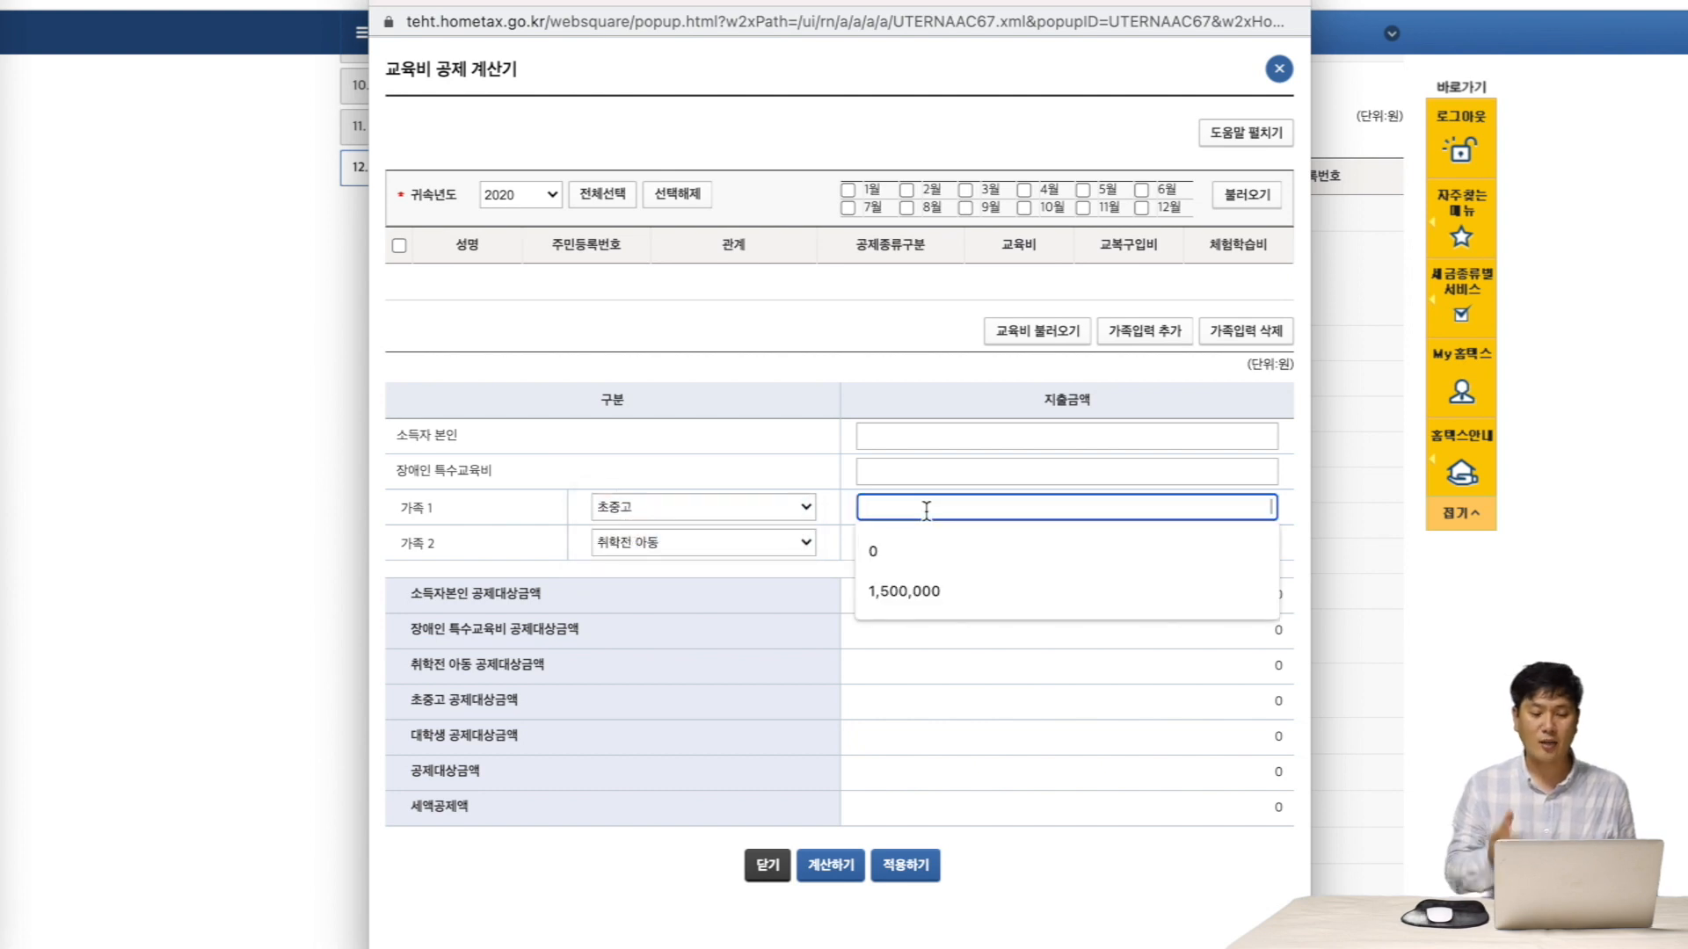
{"action": "left_click", "coordinate": [907, 592]}
{"action": "left_click", "coordinate": [835, 873]}
{"action": "left_click", "coordinate": [902, 864]}
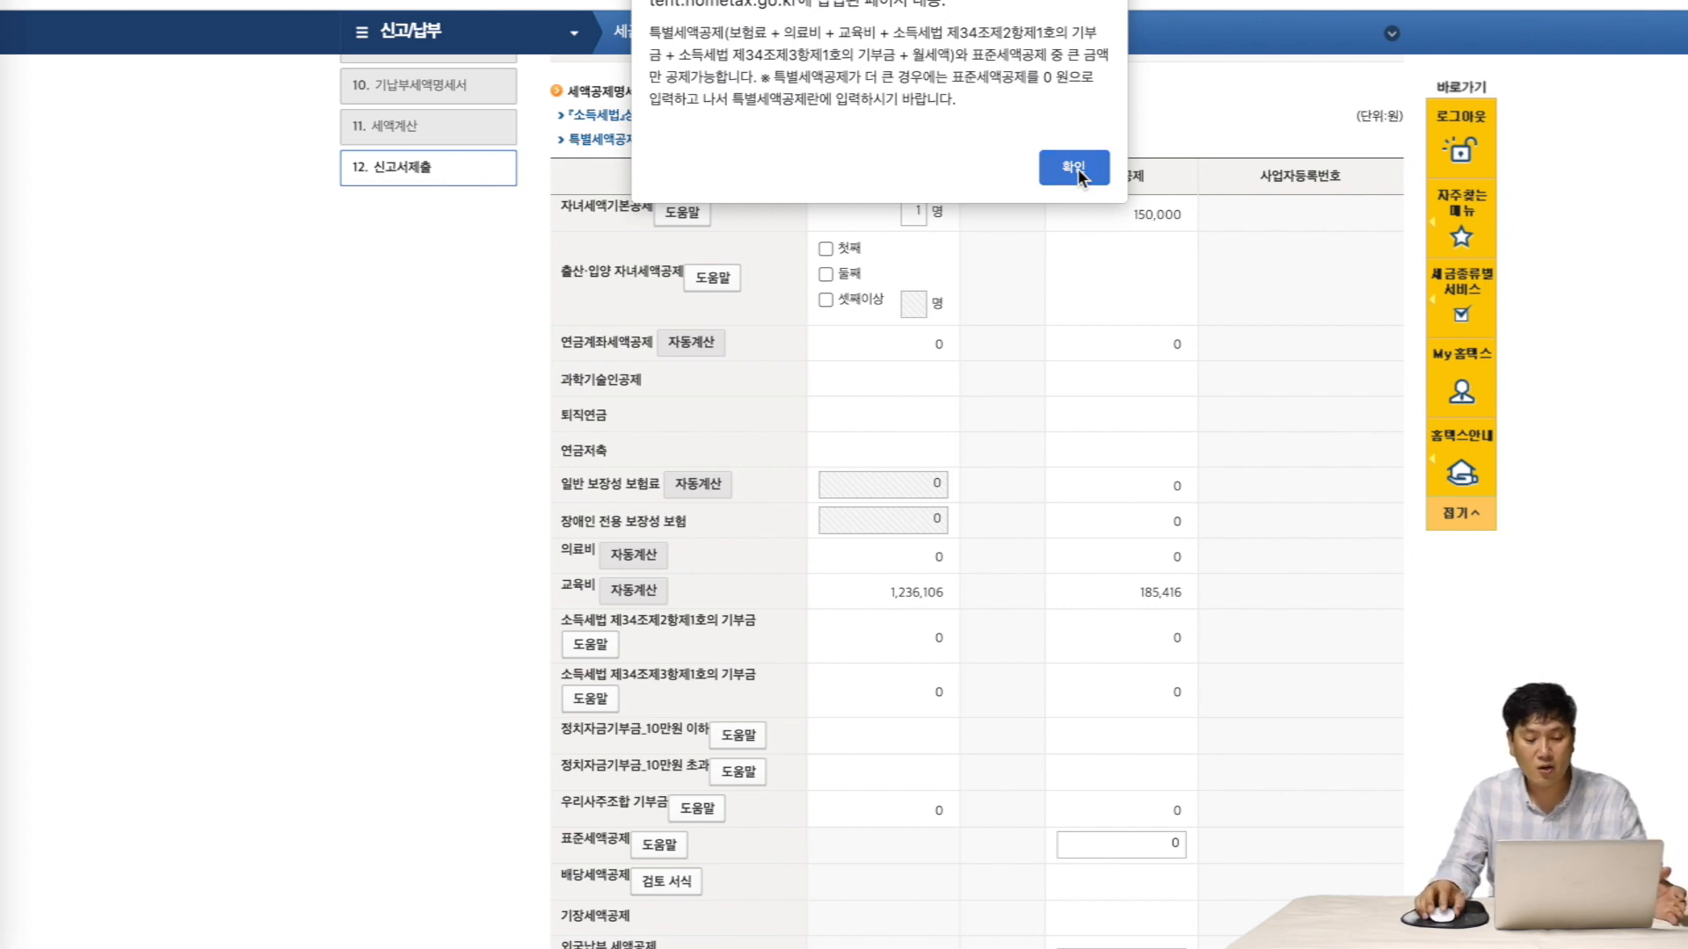
{"action": "left_click", "coordinate": [1074, 167]}
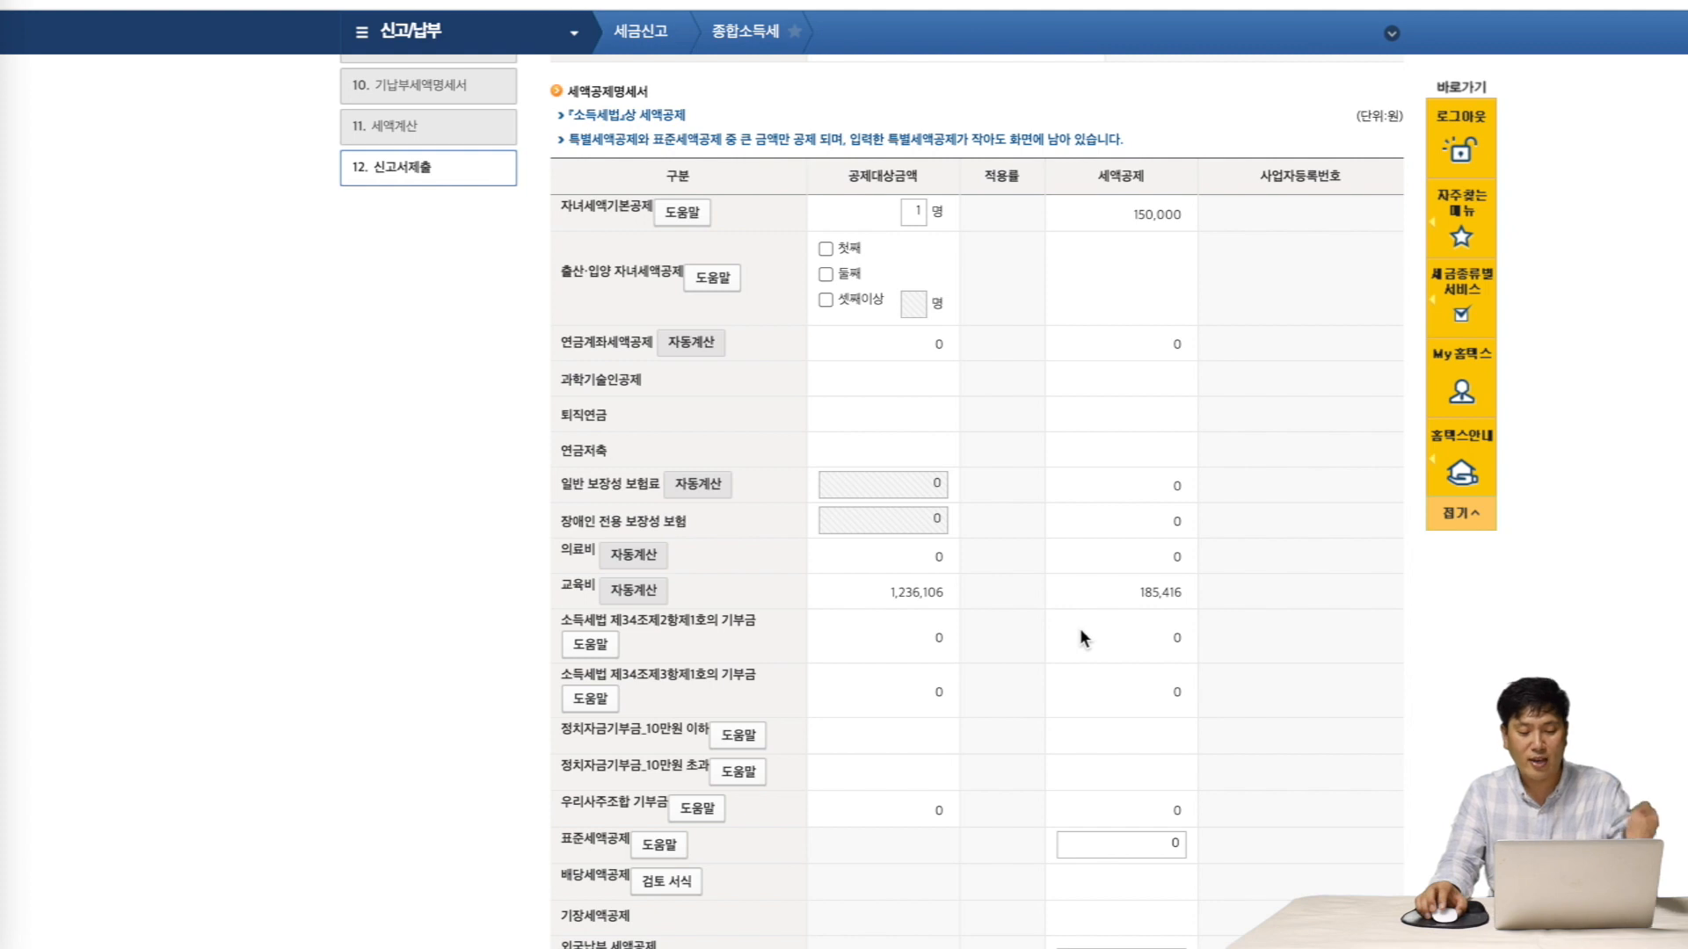
- Save the tax credit statement without reserve entries, continue to the penalty tax statement (가산세명세서) and acknowledge the no-bookkeeping penalty notice
{"action": "scroll", "coordinate": [1080, 628], "scroll_direction": "down", "scroll_amount": 4}
{"action": "scroll", "coordinate": [1080, 628], "scroll_direction": "down", "scroll_amount": 2}
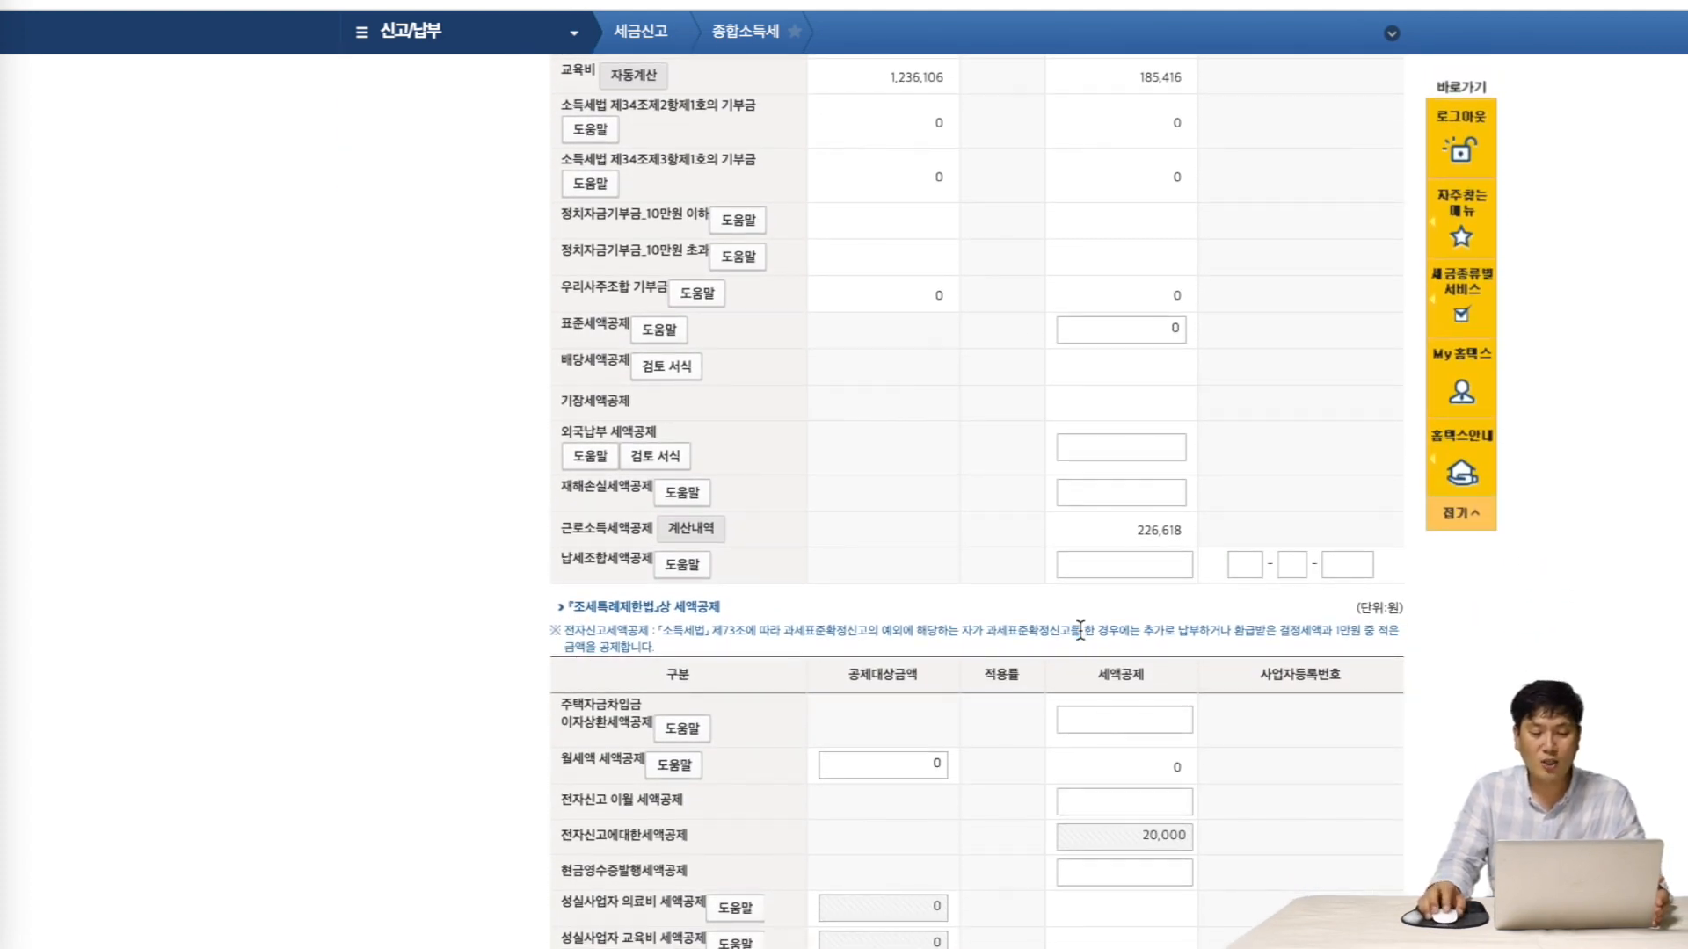
{"action": "scroll", "coordinate": [1080, 630], "scroll_direction": "down", "scroll_amount": 5}
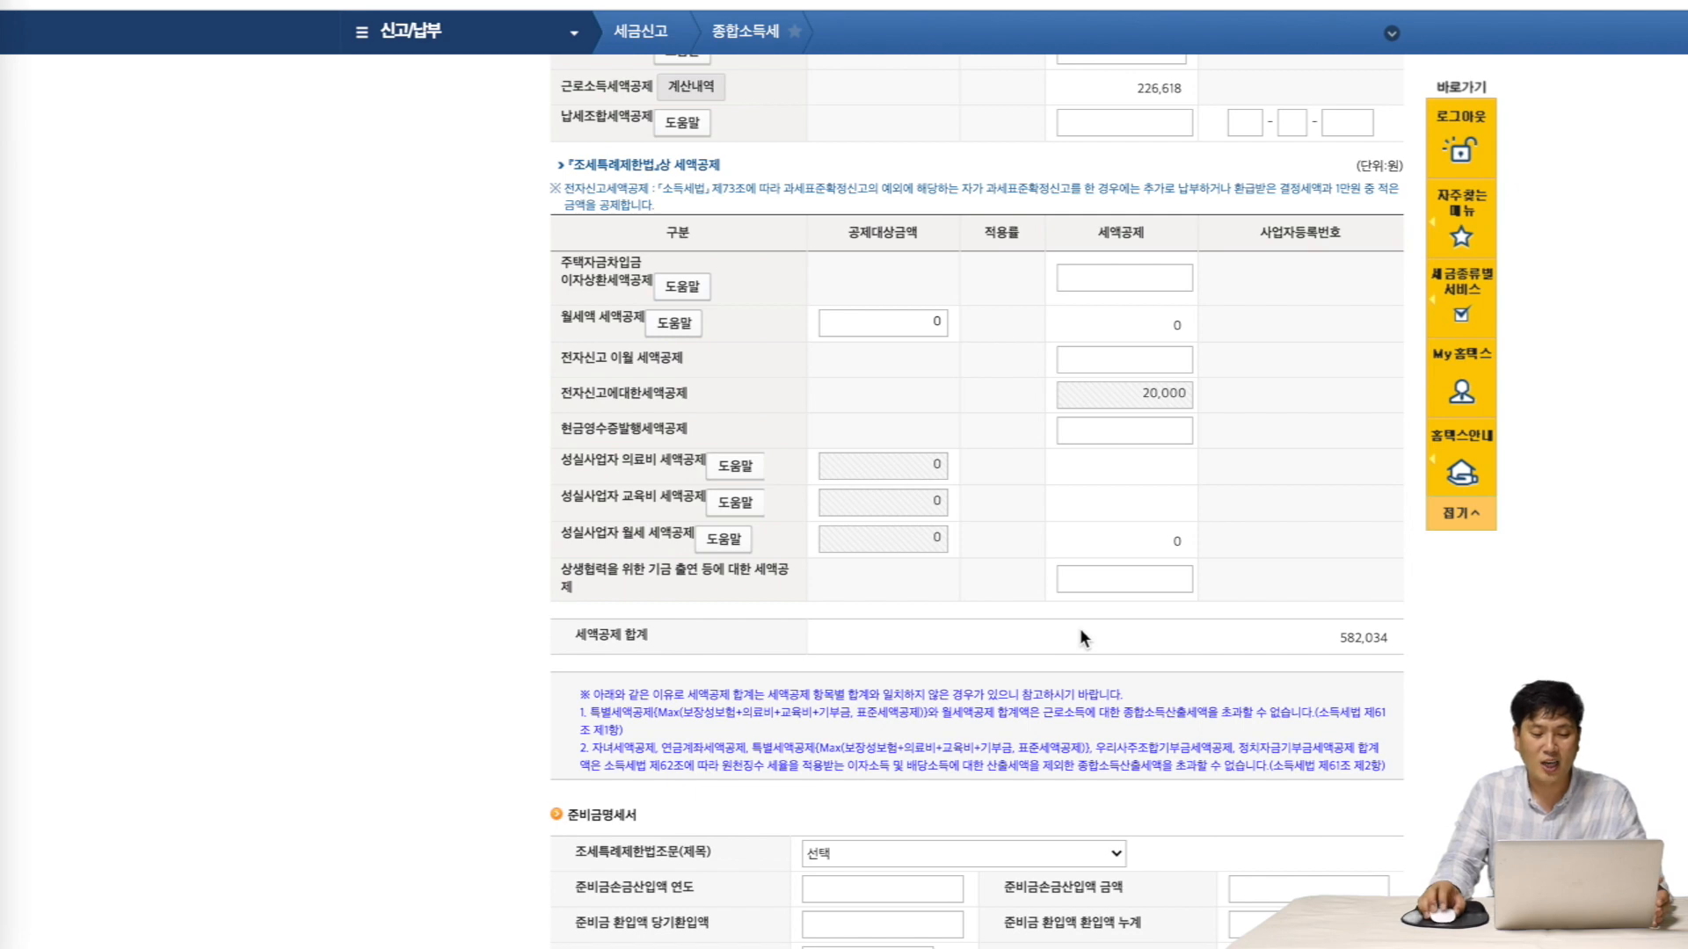
{"action": "scroll", "coordinate": [1079, 637], "scroll_direction": "down", "scroll_amount": 5}
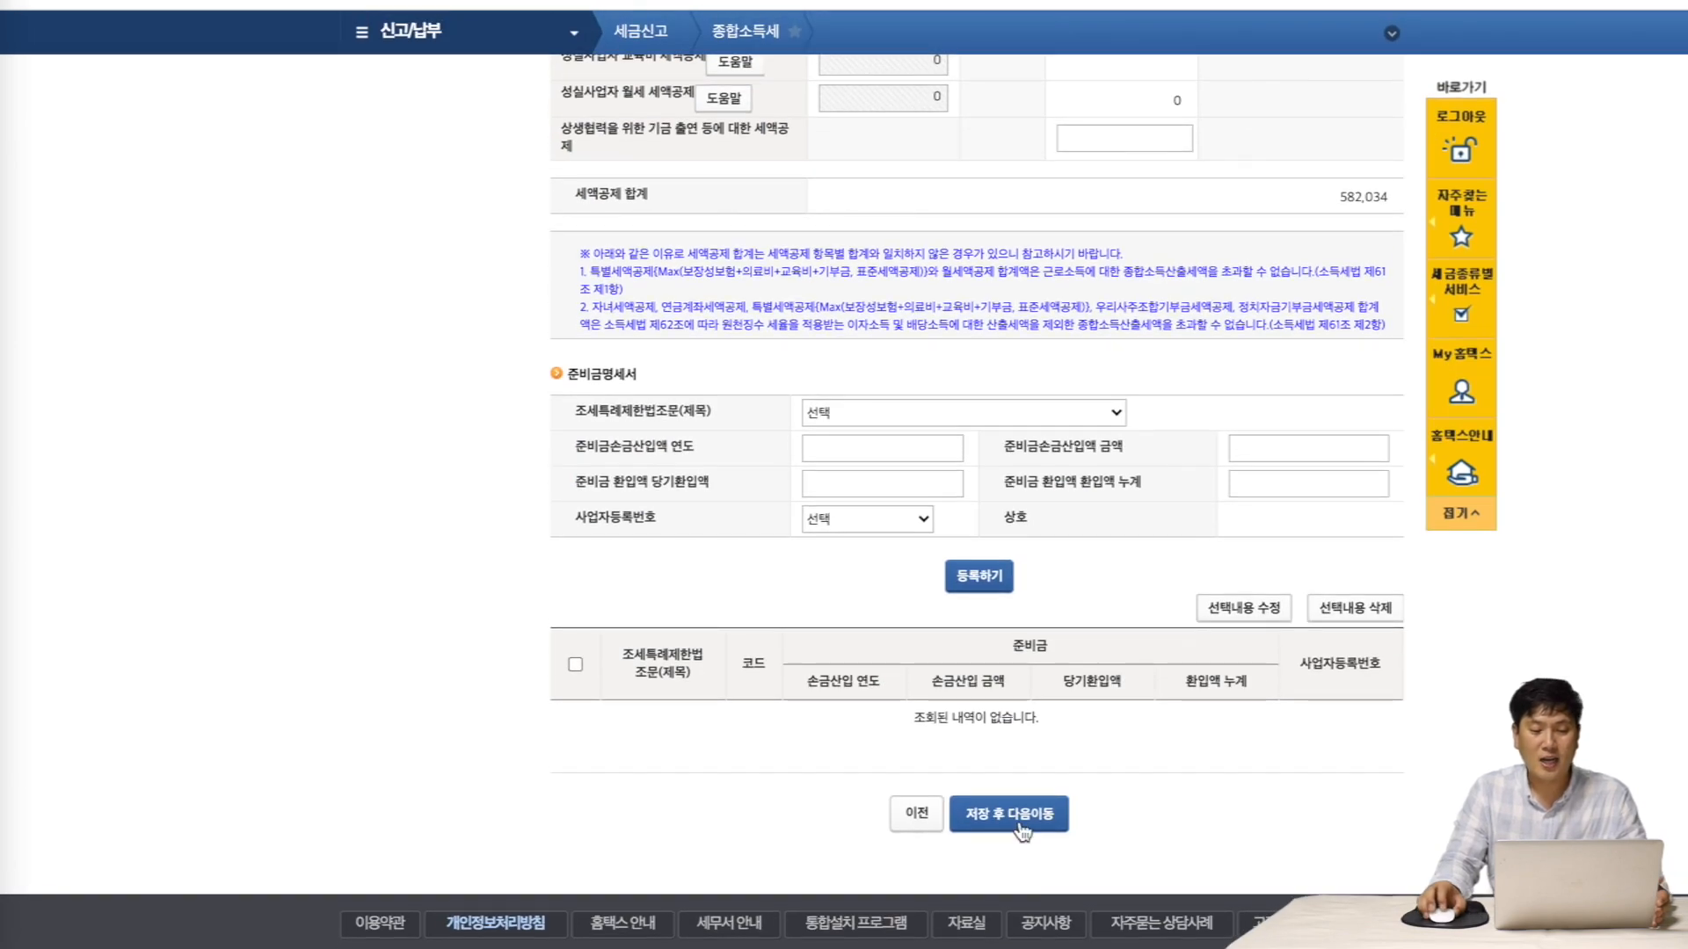
{"action": "left_click", "coordinate": [1018, 821]}
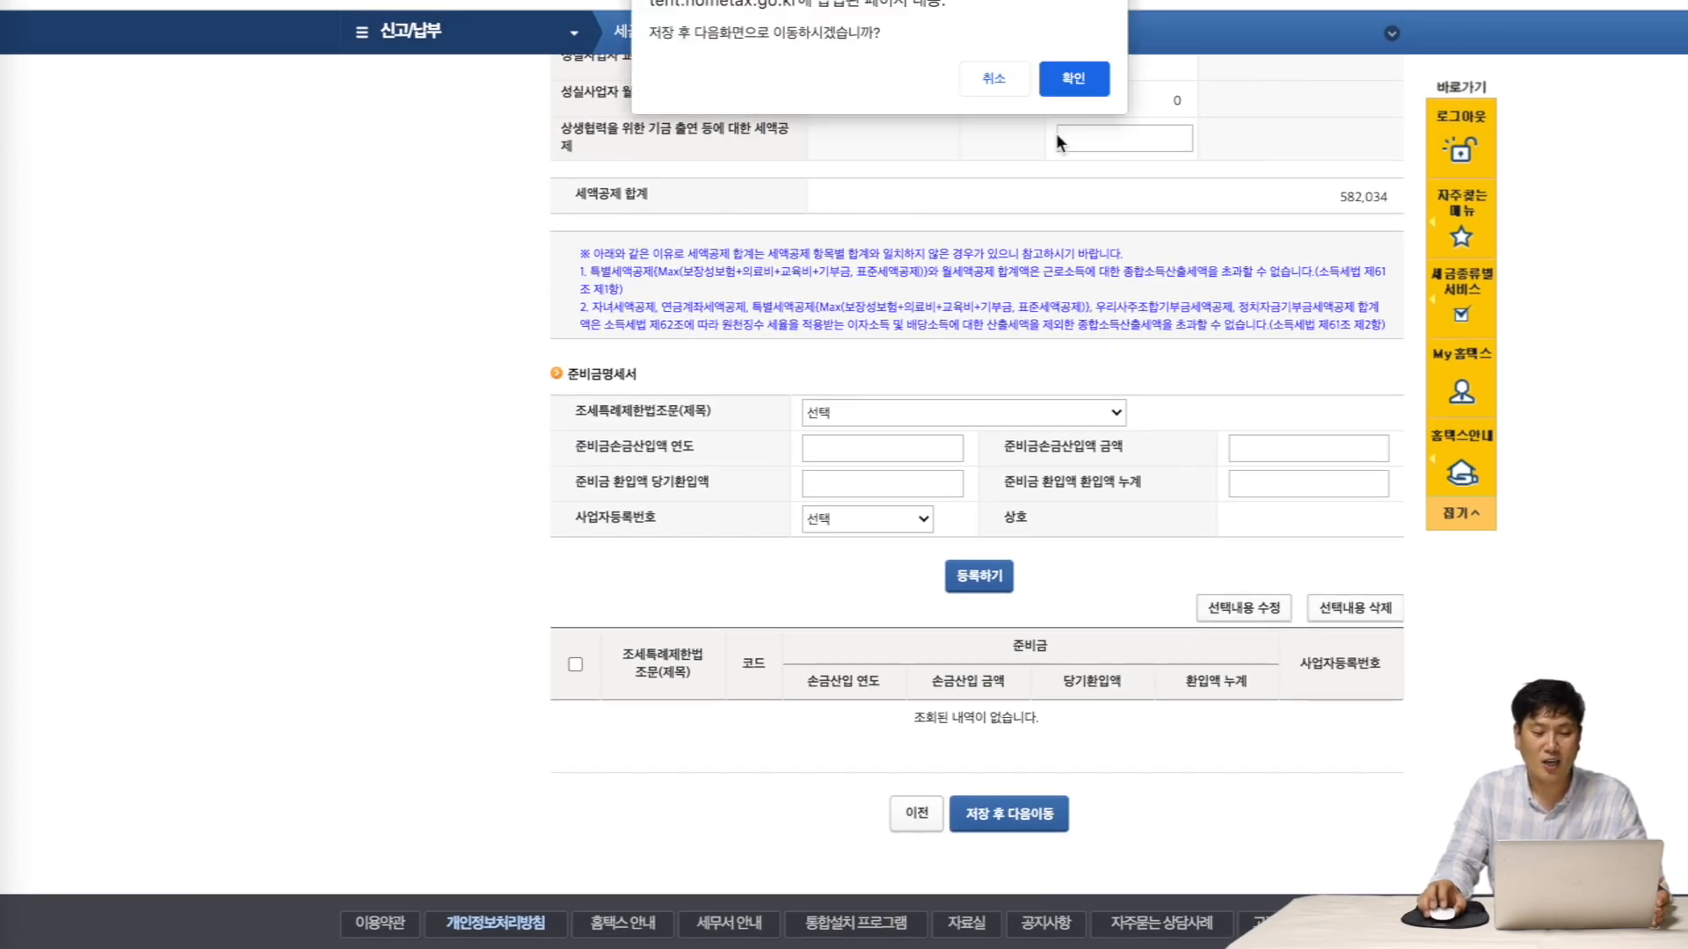
{"action": "left_click", "coordinate": [1068, 79]}
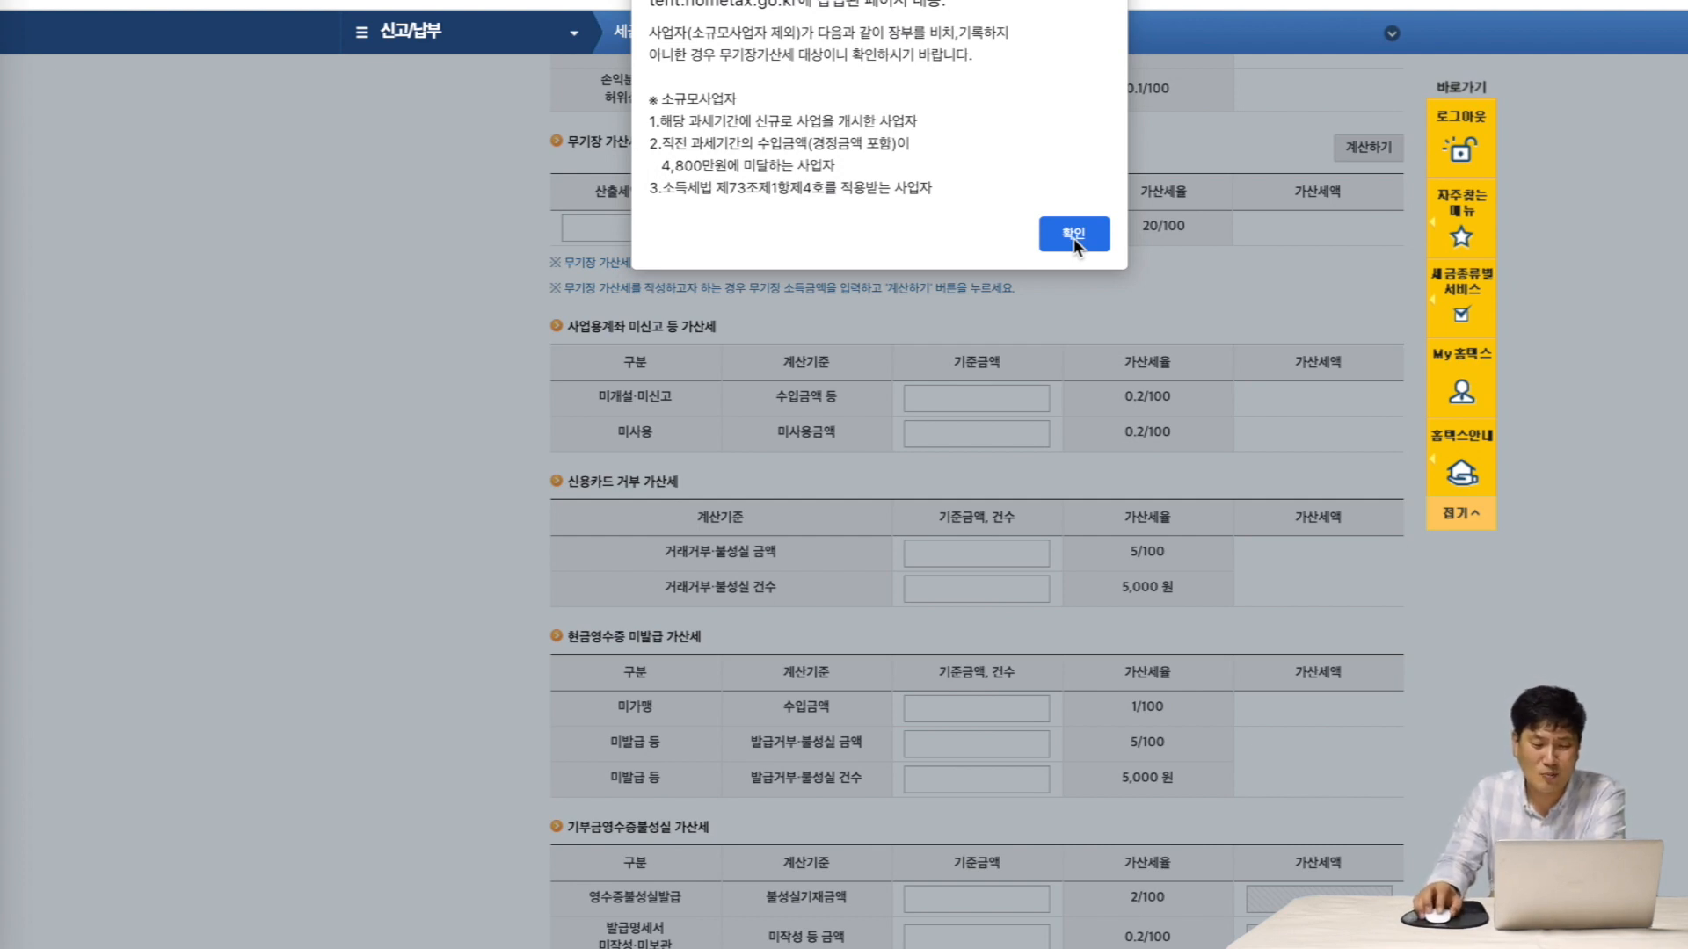
{"action": "left_click", "coordinate": [1074, 234]}
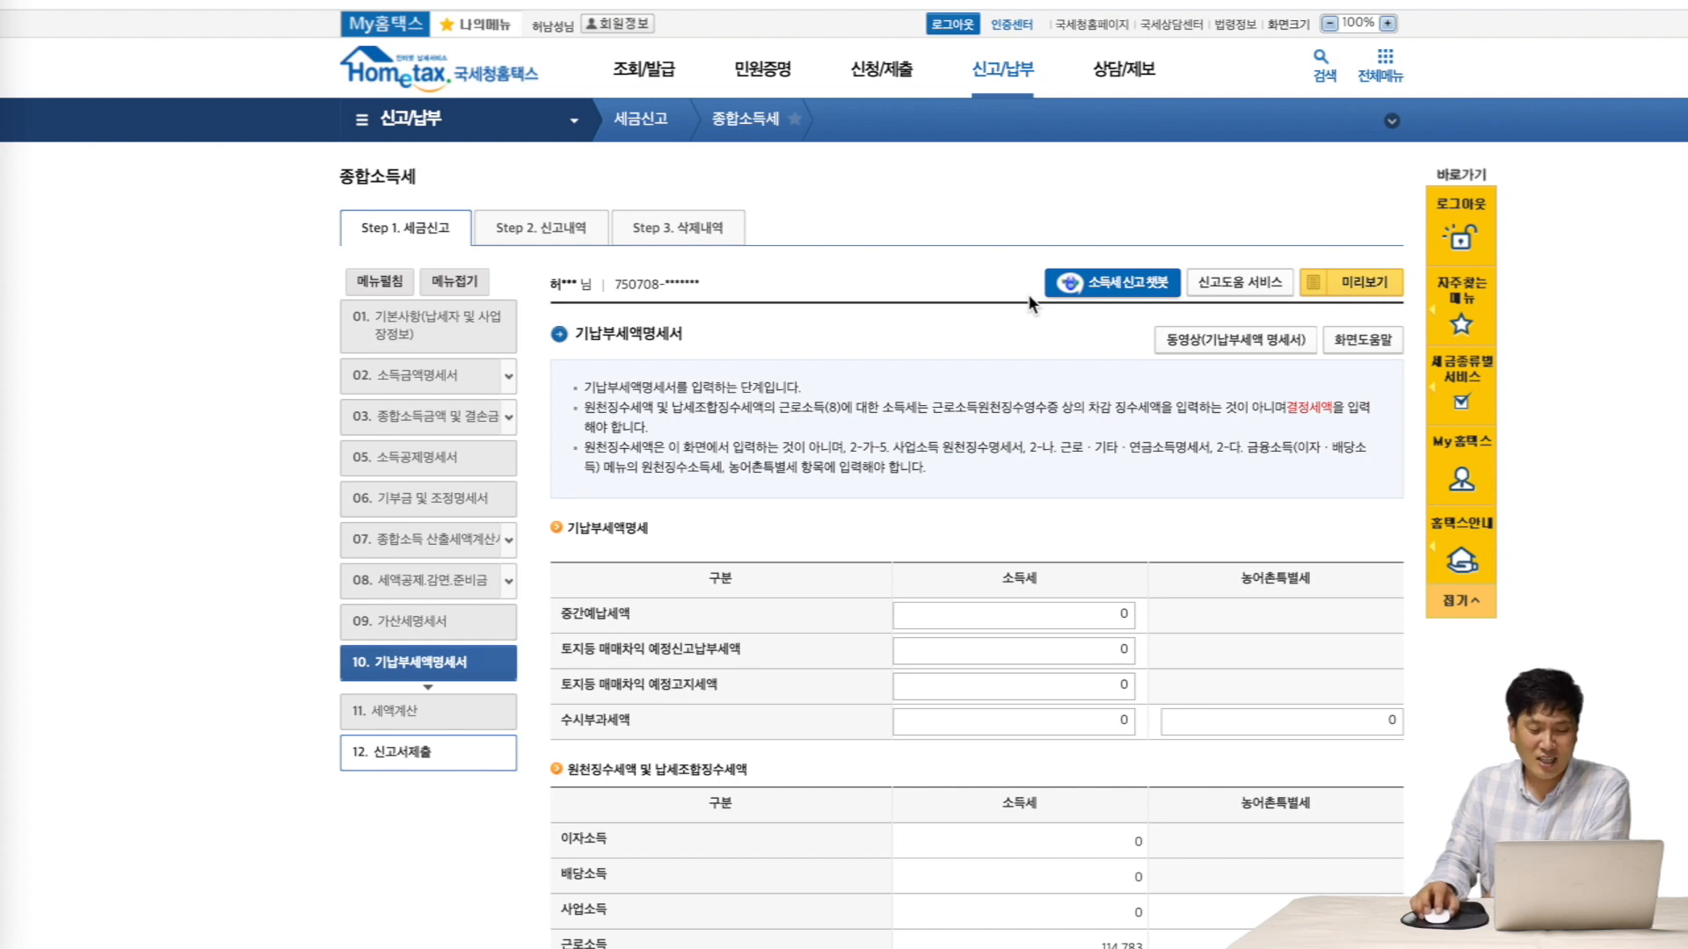
- Save the prepaid tax statement (기납부세액명세서) without changes and continue to the tax calculation (세액계산)
{"action": "scroll", "coordinate": [1029, 296], "scroll_direction": "down", "scroll_amount": 3}
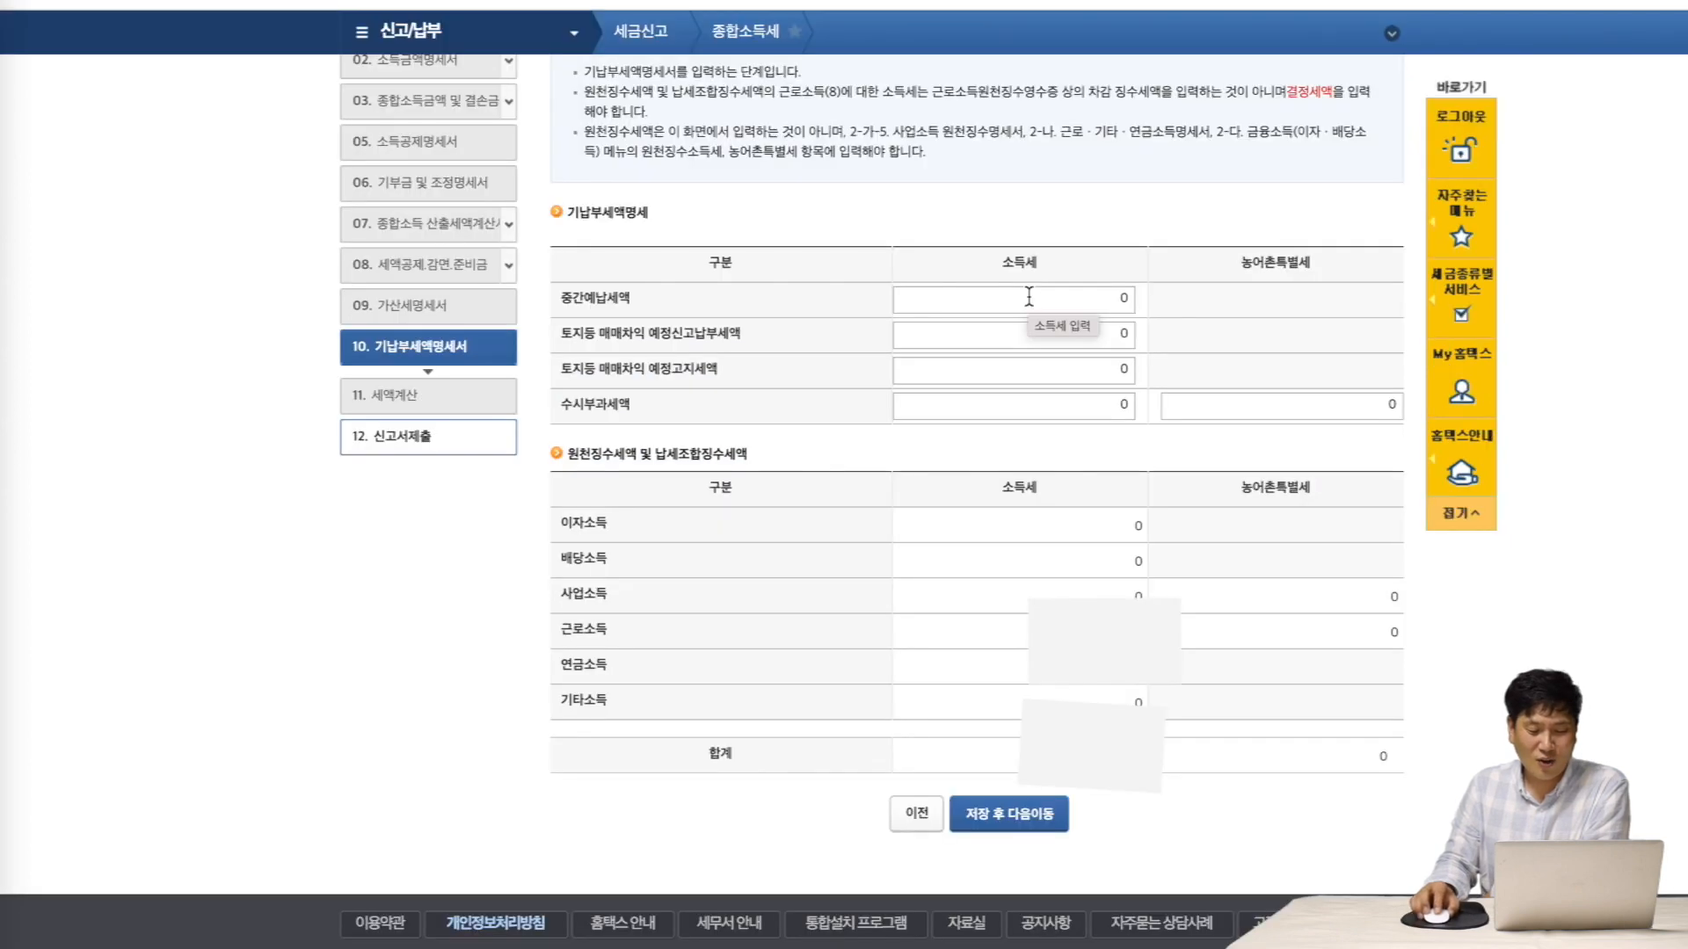
{"action": "left_click", "coordinate": [1024, 814]}
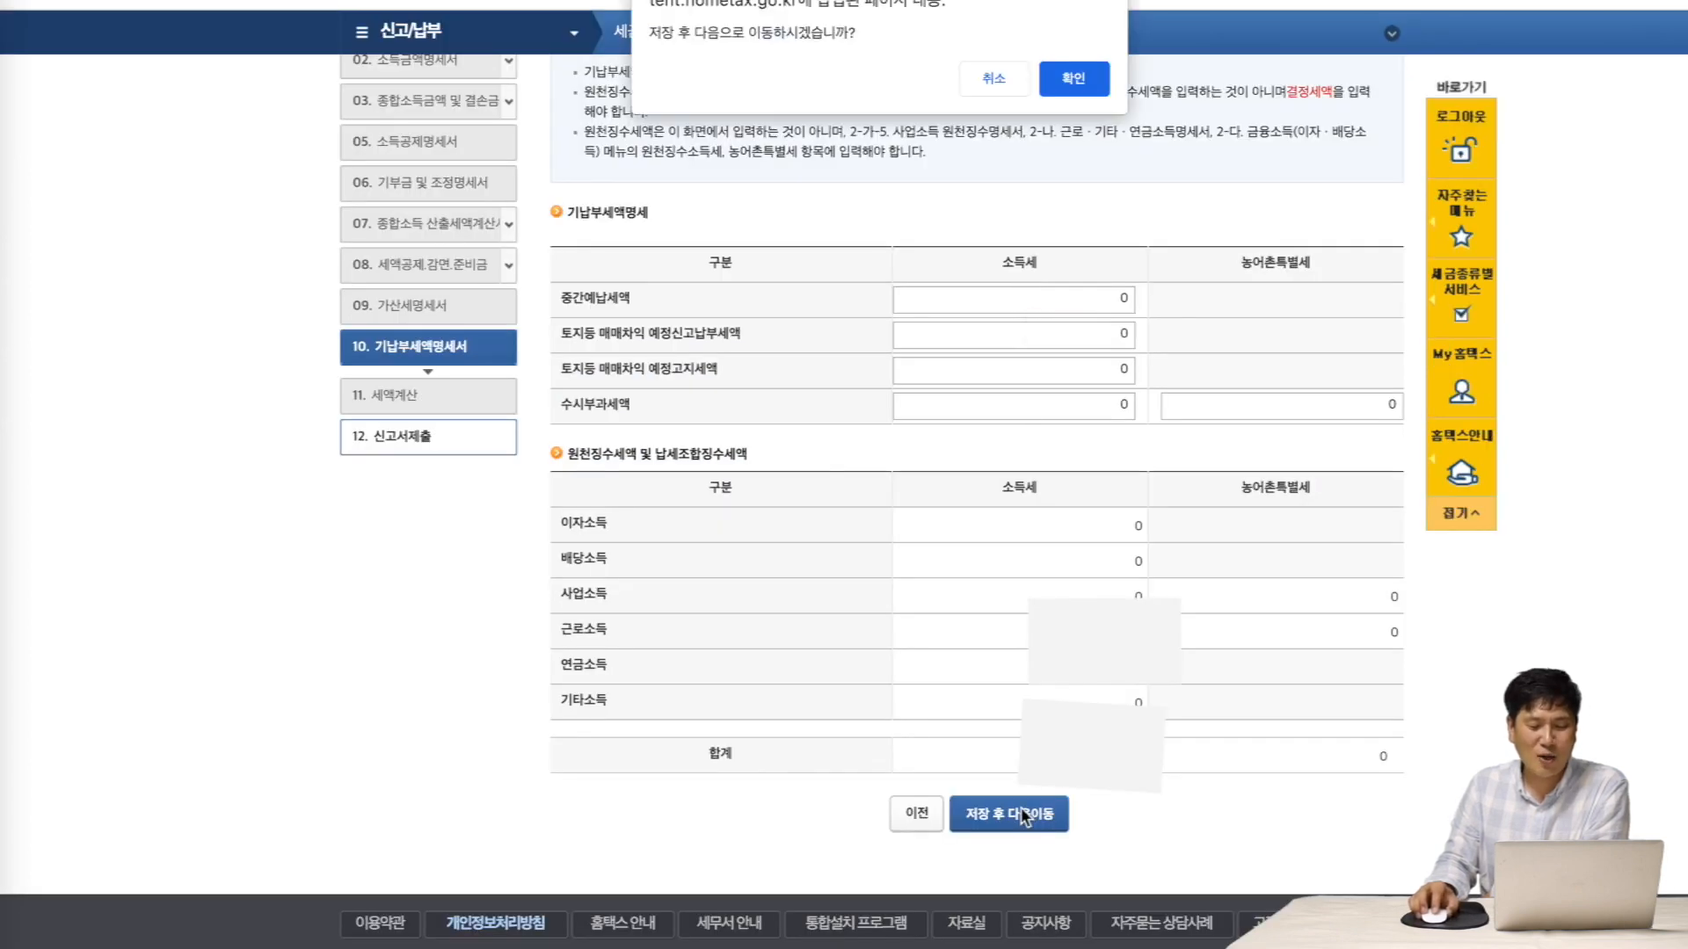
{"action": "left_click", "coordinate": [1088, 76]}
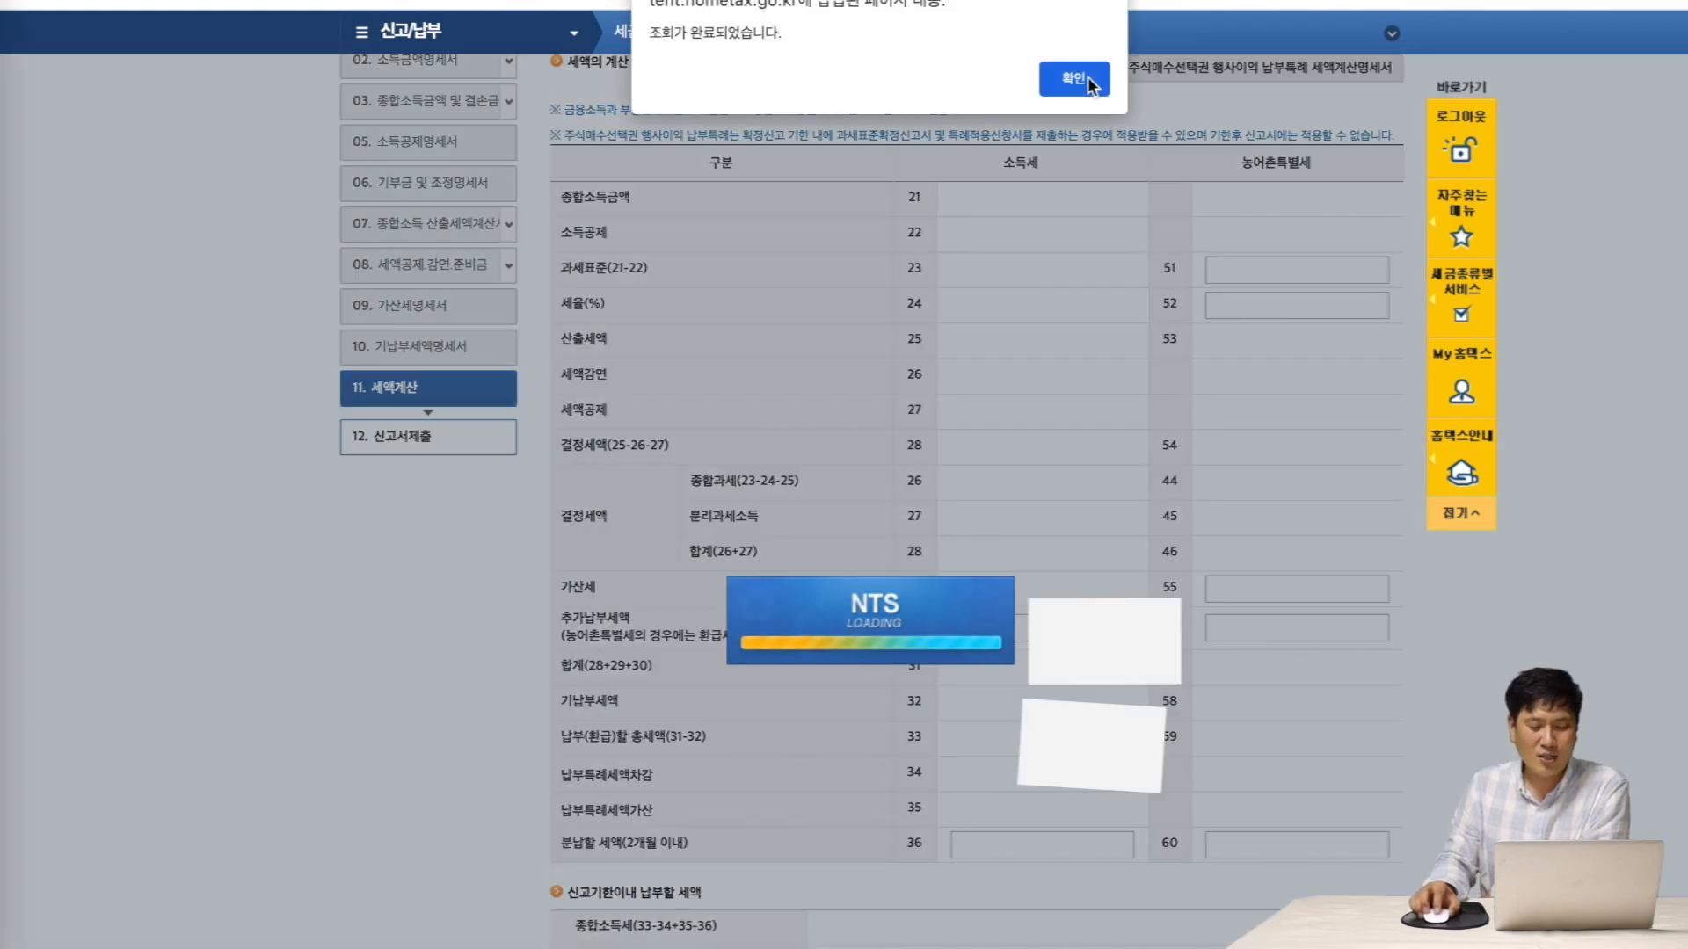
{"action": "left_click", "coordinate": [1083, 91]}
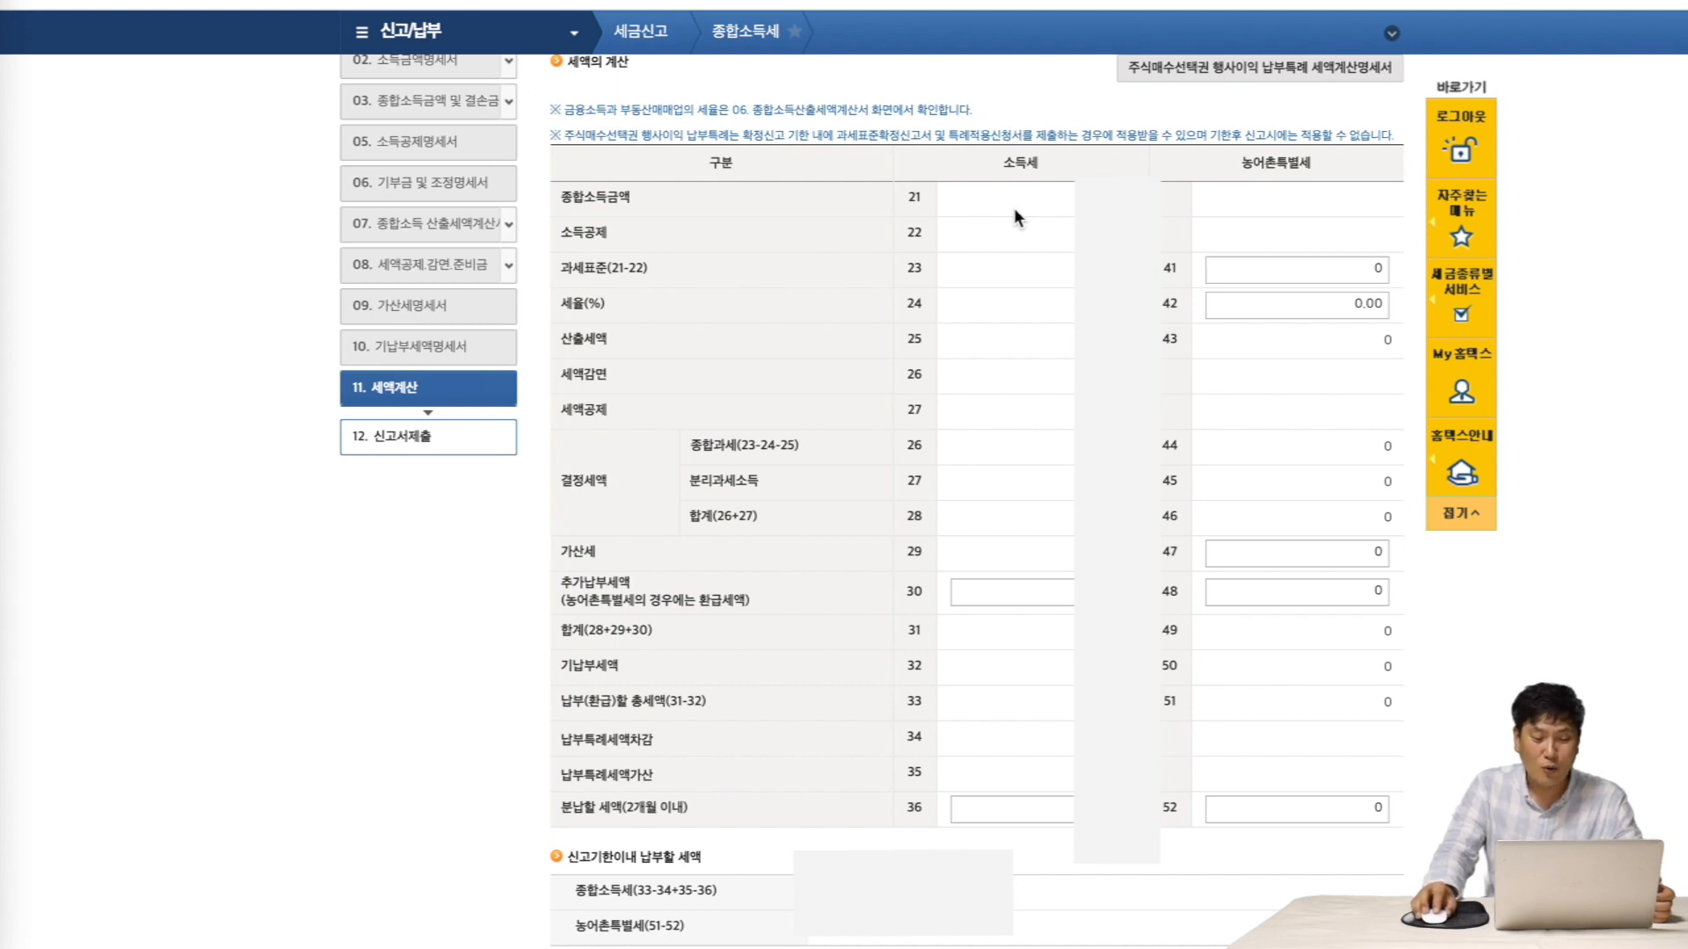
- Agree to the submission declaration under the tax calculation and complete the return (신고서 작성완료)
{"action": "scroll", "coordinate": [1014, 207], "scroll_direction": "down", "scroll_amount": 5}
{"action": "left_click", "coordinate": [1175, 722]}
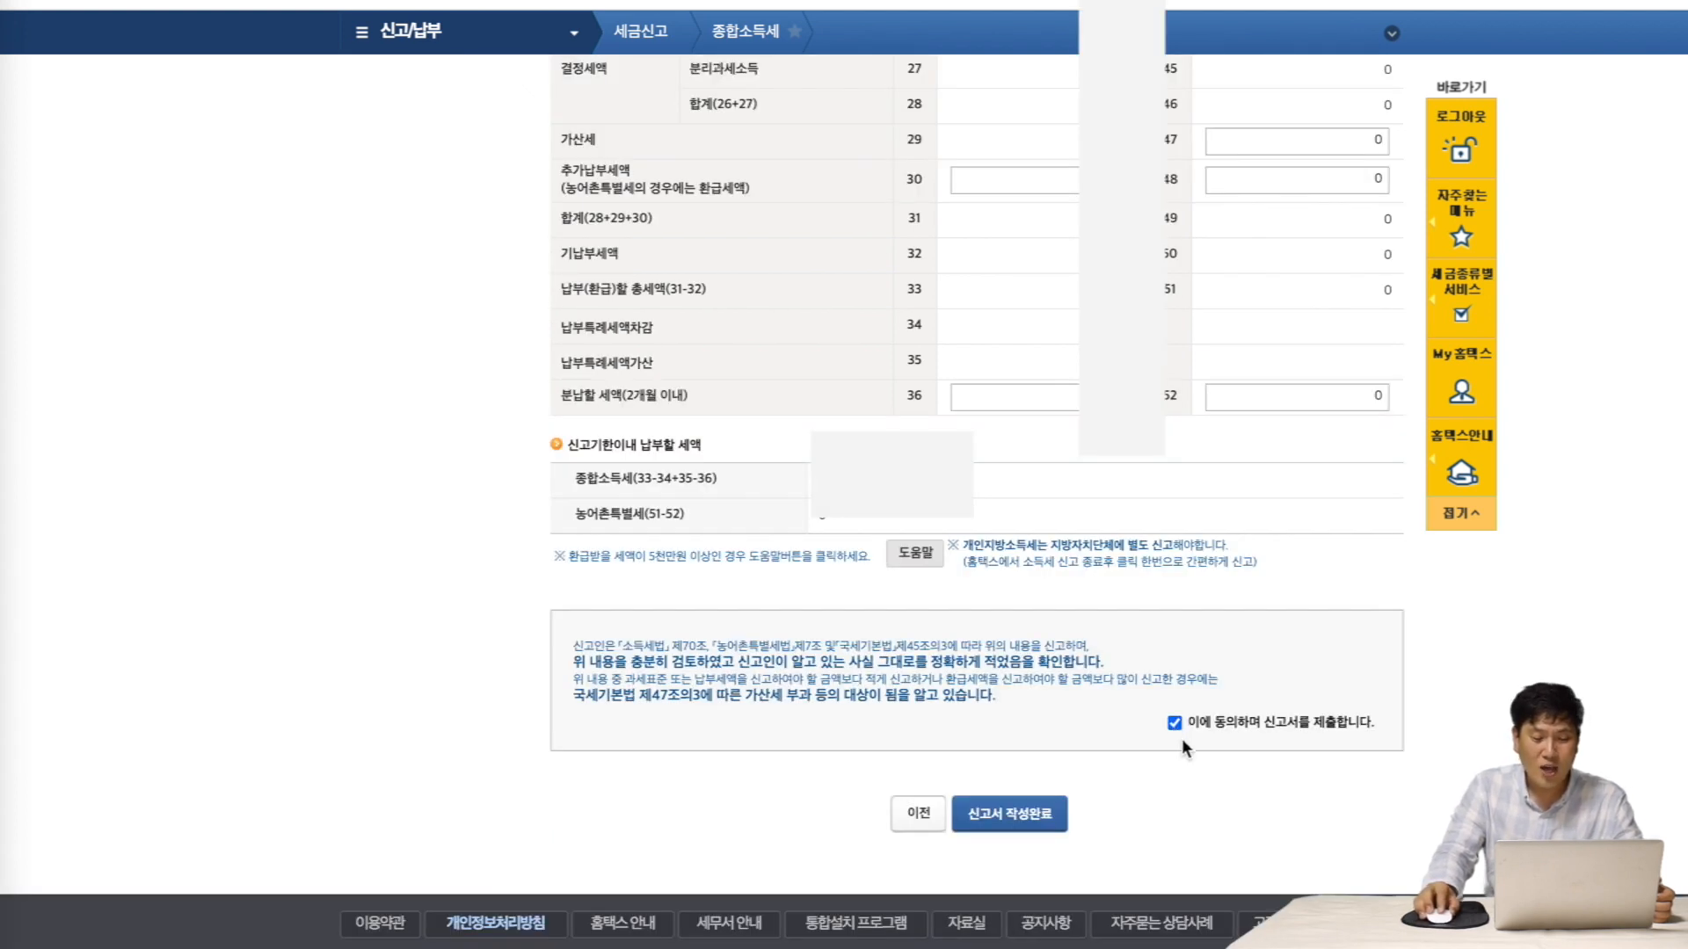
{"action": "left_click", "coordinate": [1023, 817]}
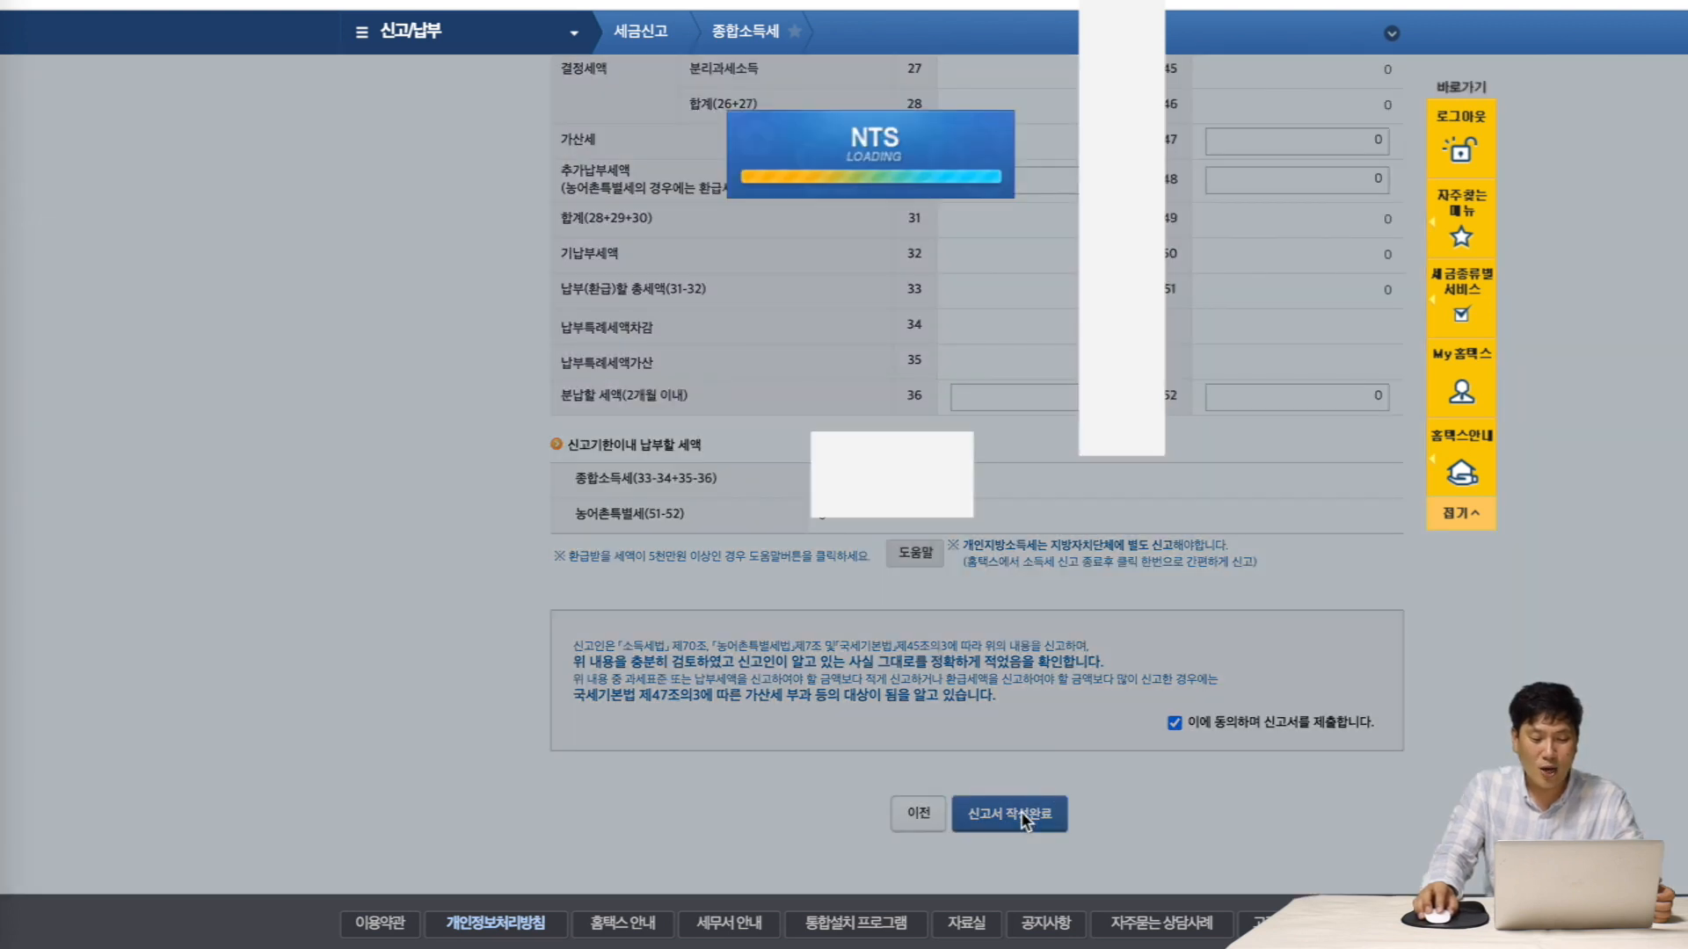